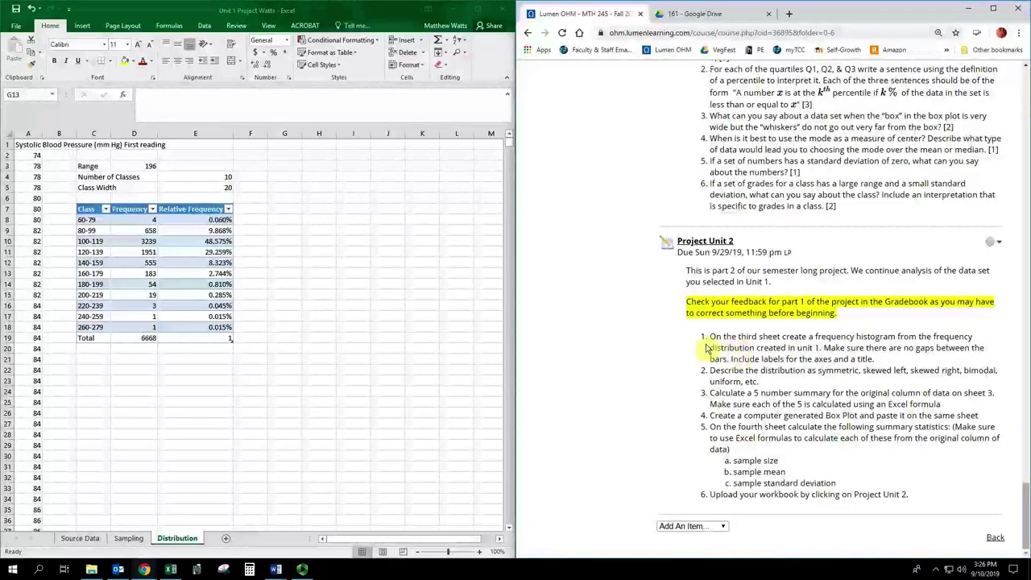
# Insert a clustered column chart of the Class and Frequency columns and place it below the table.
pyautogui.moveTo(712, 341); pyautogui.dragTo(881, 363)
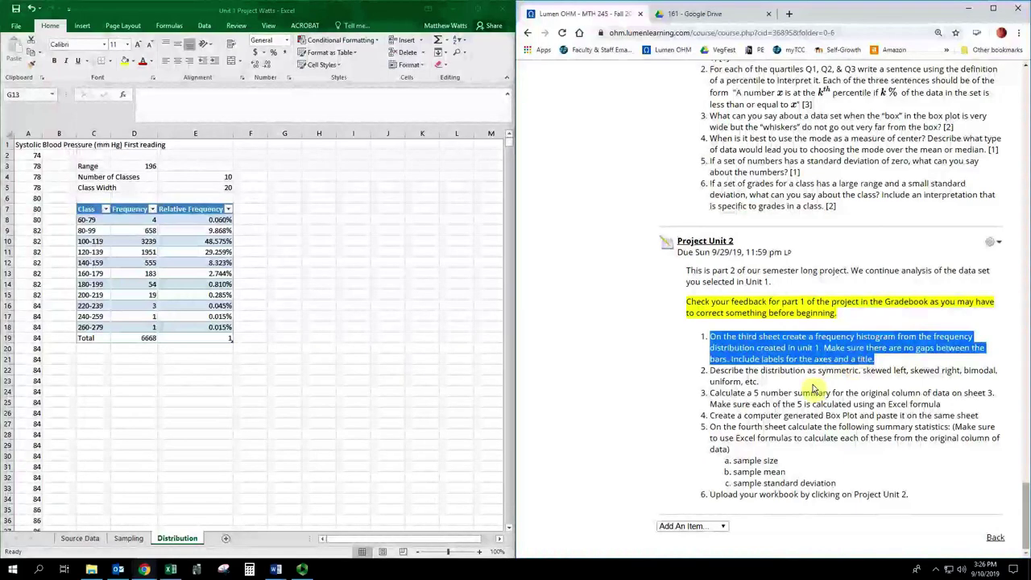
pyautogui.hotkey('alt', 'Tab')
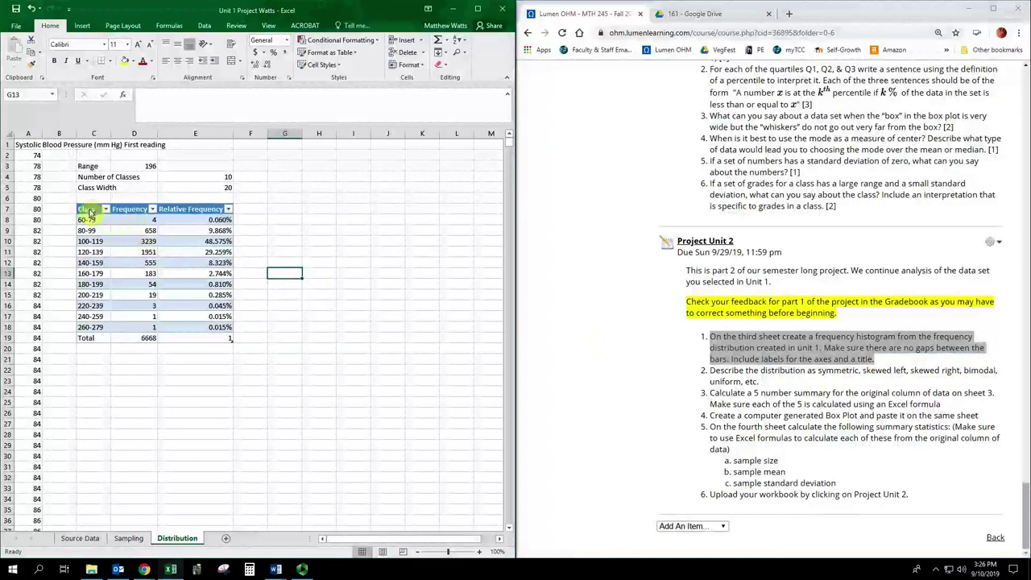
pyautogui.moveTo(89, 211); pyautogui.dragTo(133, 329)
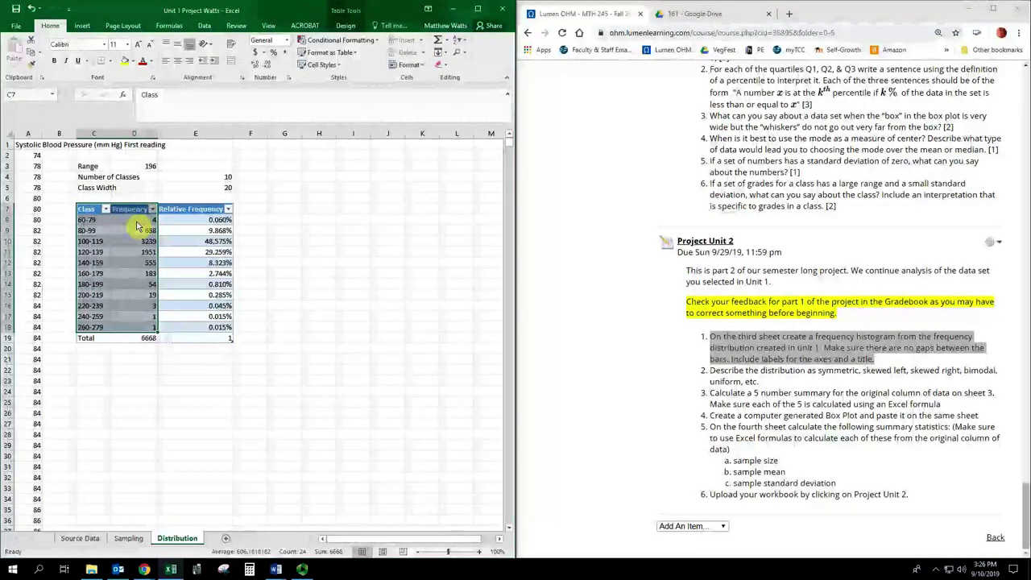
pyautogui.click(83, 26)
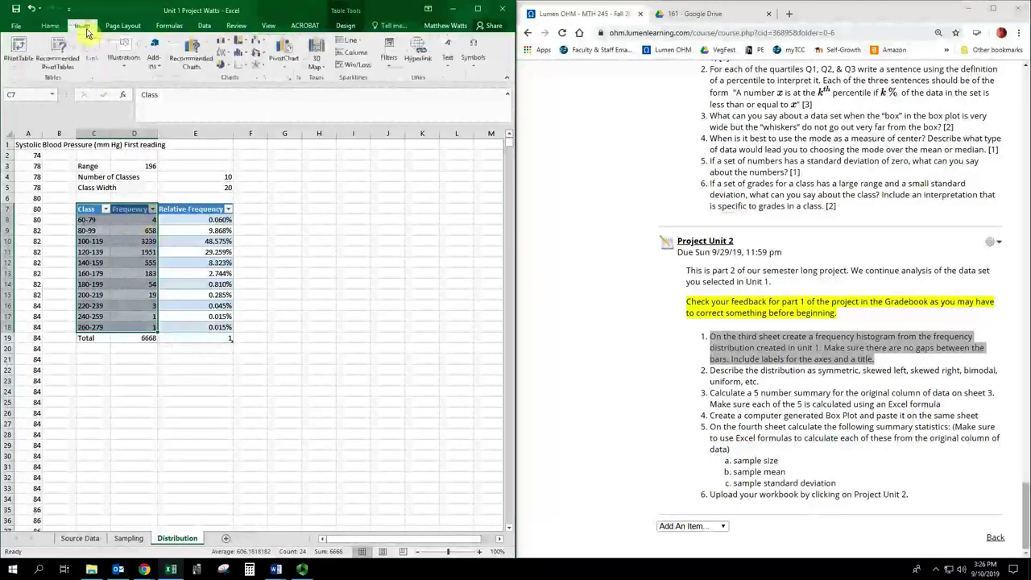
pyautogui.click(225, 40)
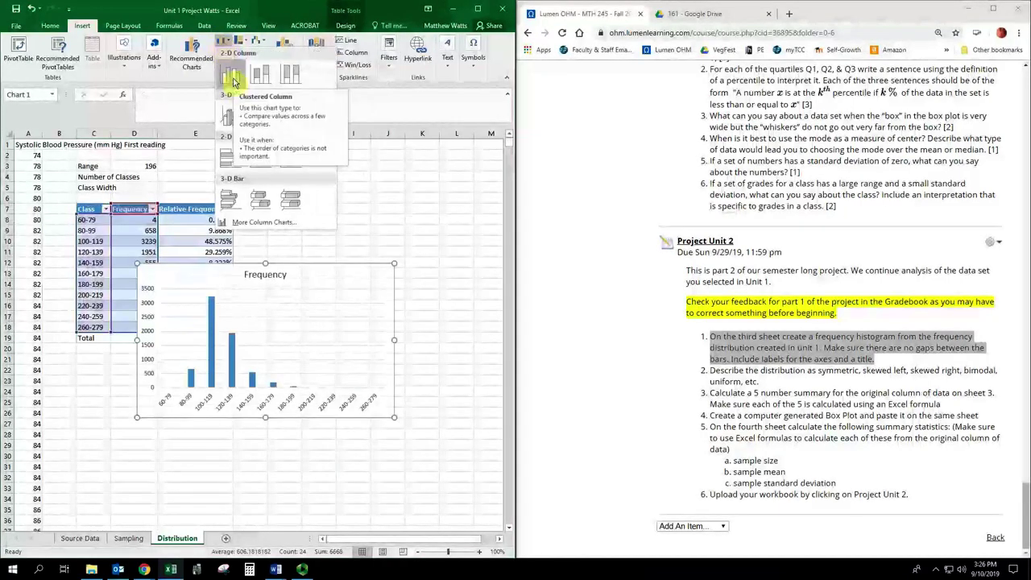
pyautogui.click(232, 78)
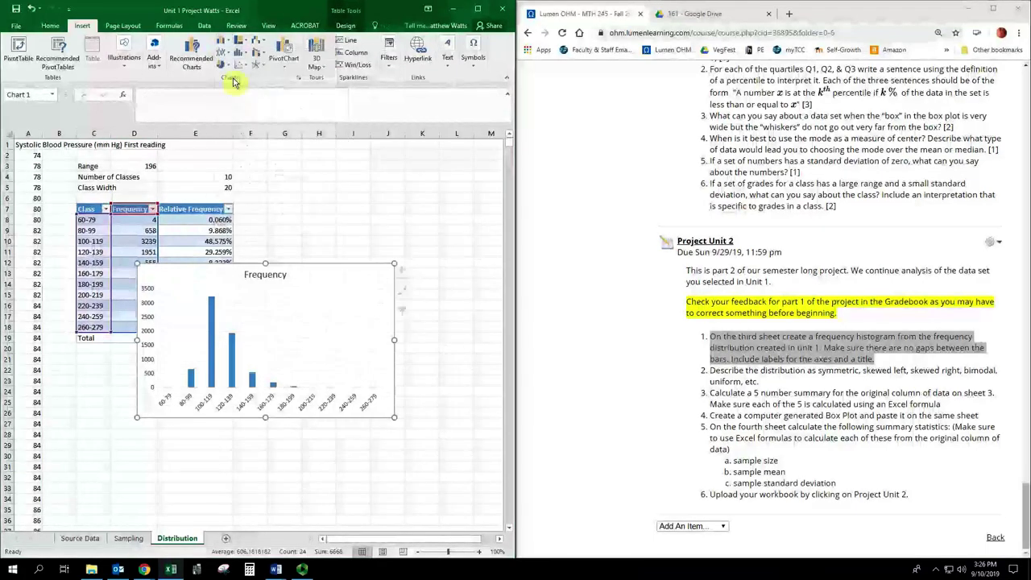
pyautogui.moveTo(315, 278); pyautogui.dragTo(256, 368)
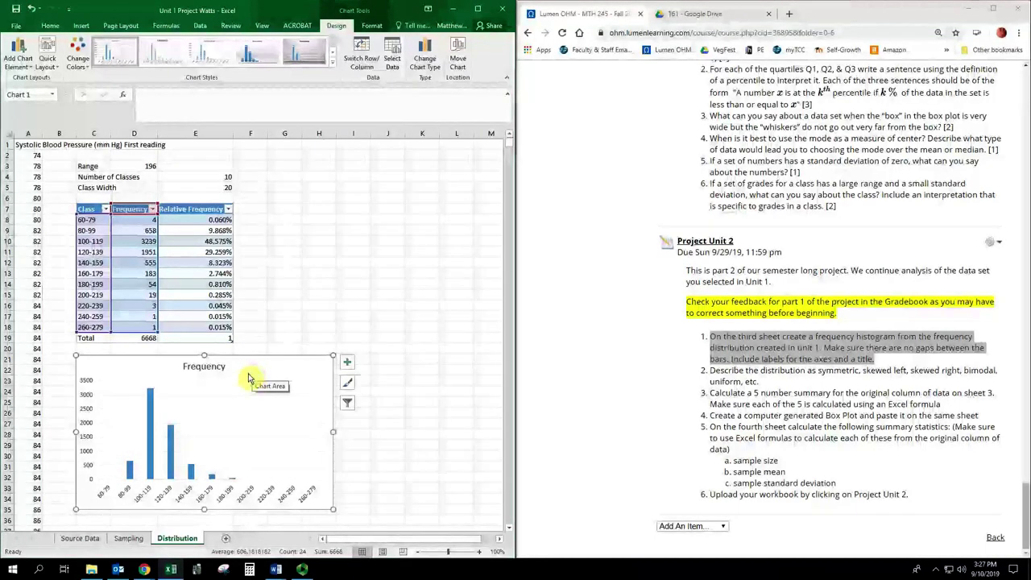
# Set the Frequency series gap width to 0% in Format Data Series so the bars touch.
pyautogui.click(173, 460)
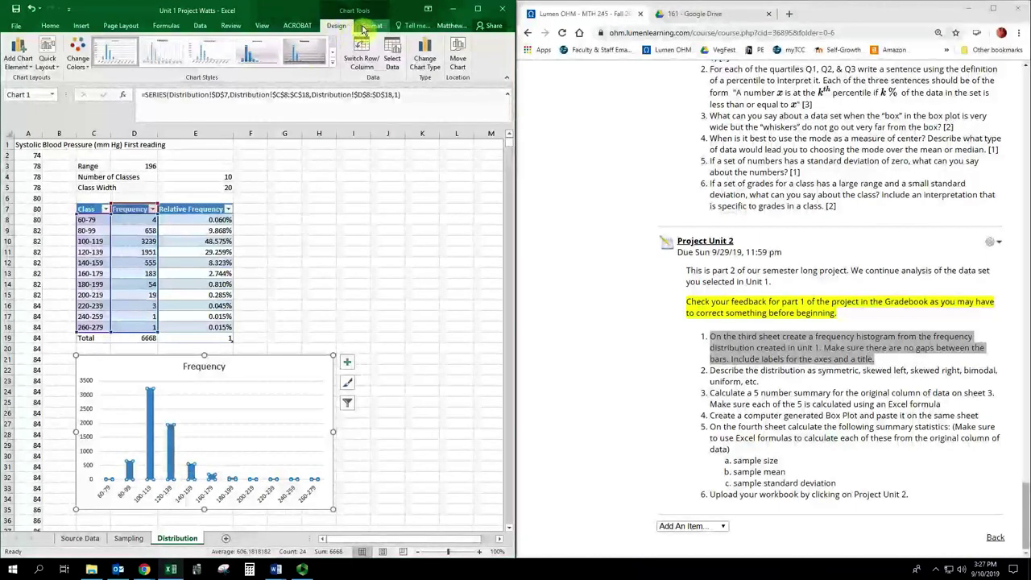
pyautogui.click(365, 27)
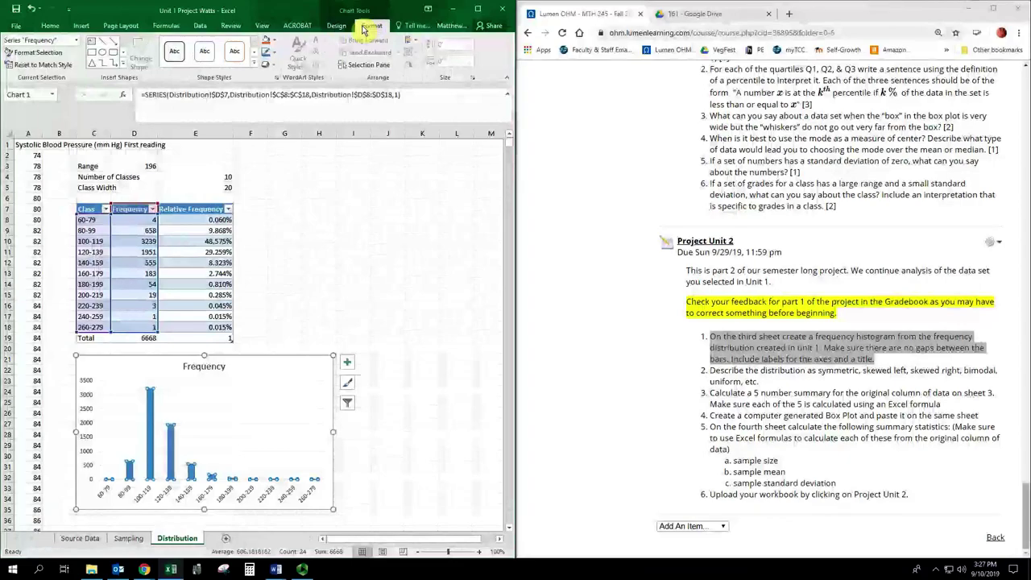
pyautogui.click(337, 25)
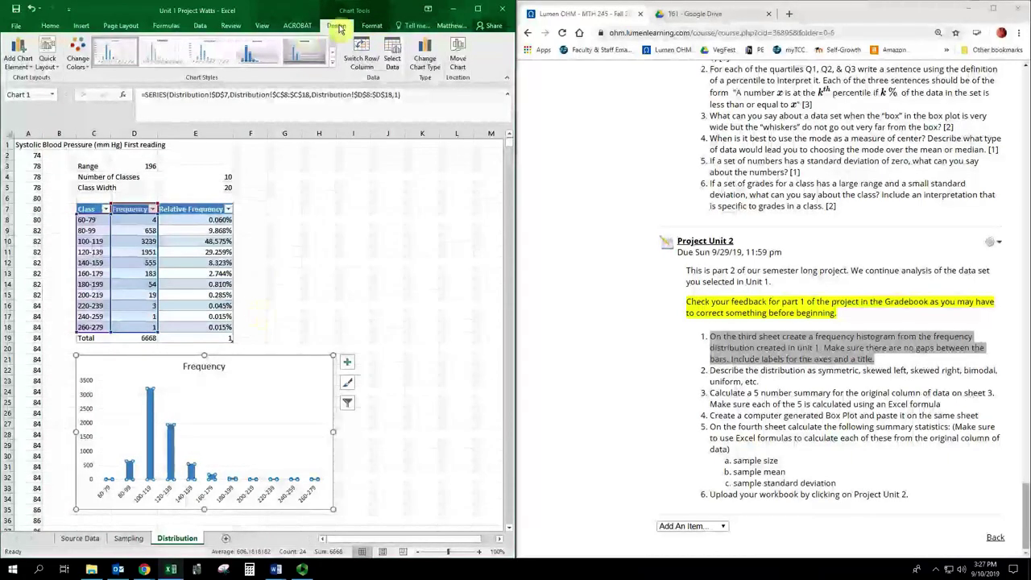
pyautogui.click(367, 29)
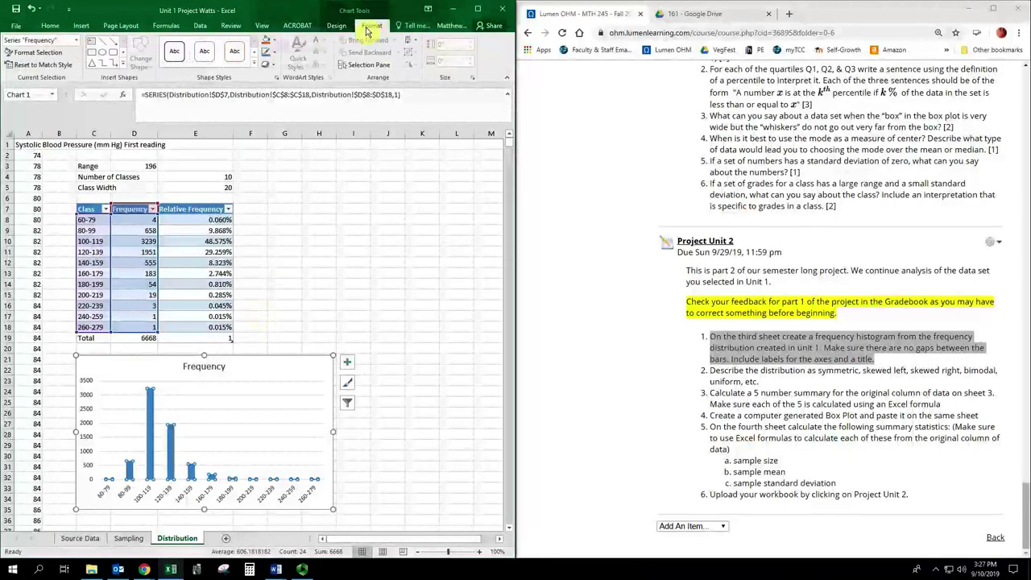
pyautogui.click(337, 25)
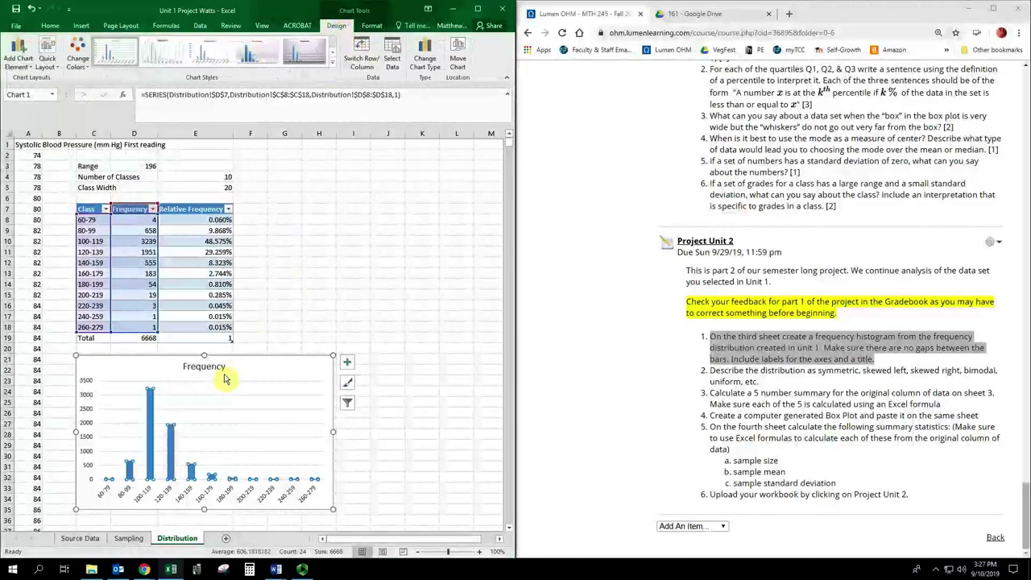
pyautogui.rightClick(173, 443)
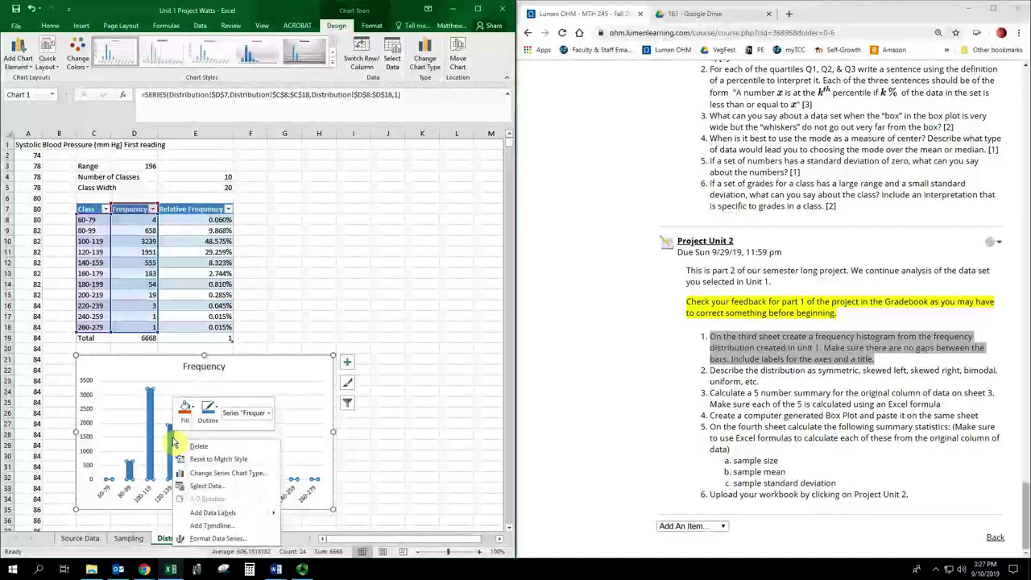
pyautogui.click(208, 544)
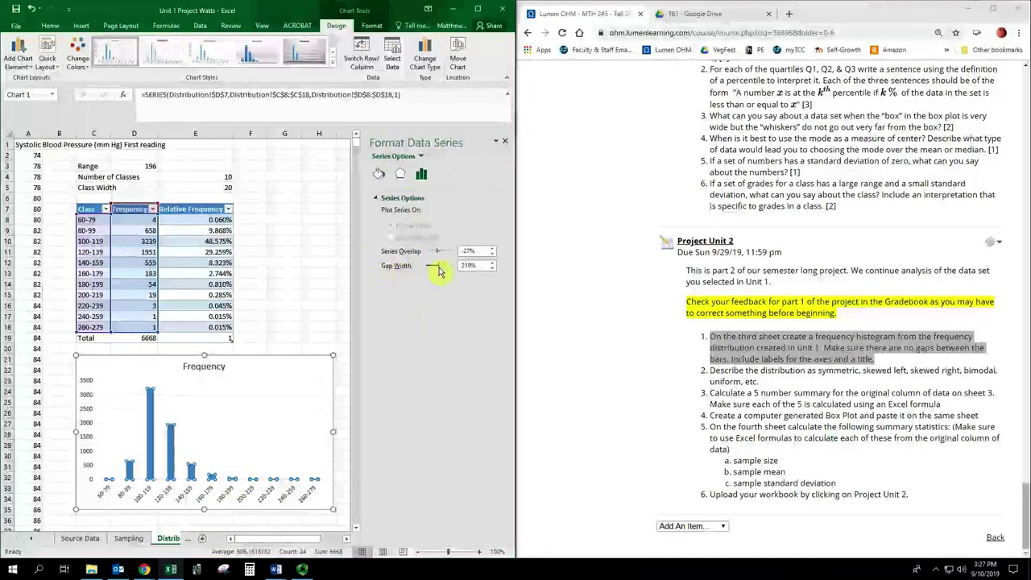
pyautogui.moveTo(436, 272); pyautogui.dragTo(427, 272)
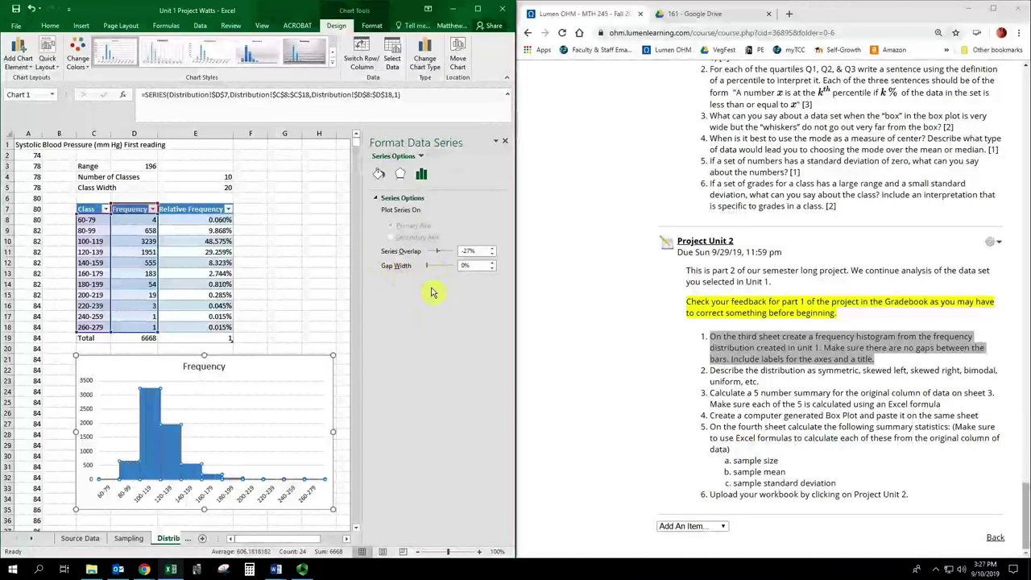
pyautogui.click(506, 142)
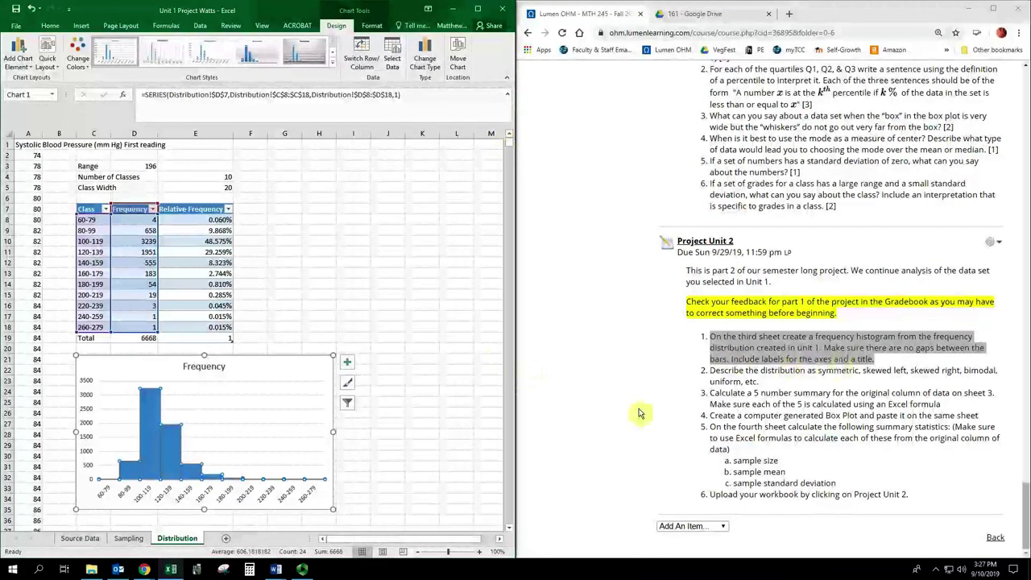
pyautogui.click(300, 501)
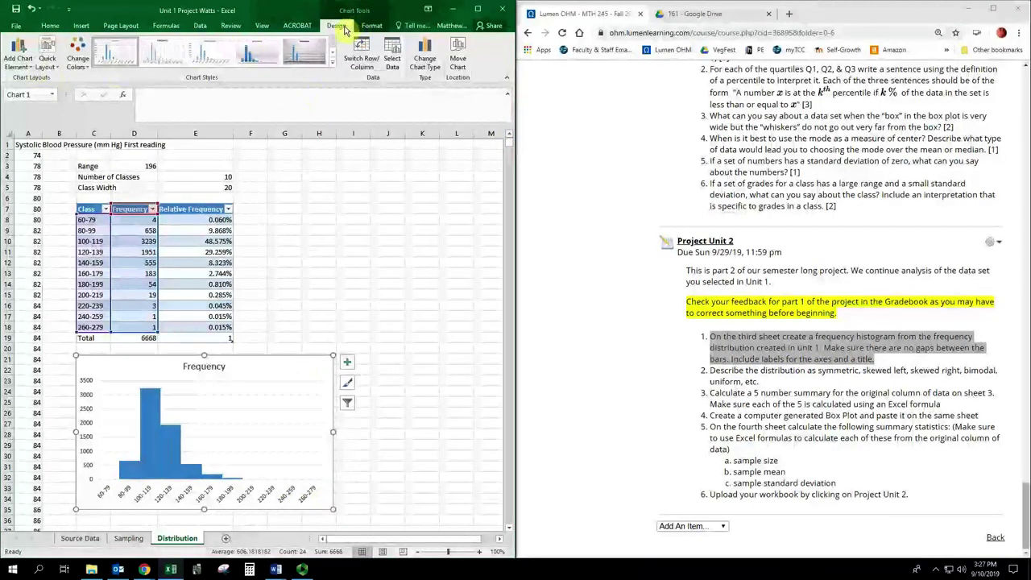
# Add a horizontal axis title reading 'Systolic Blood Pressure (mm Hg)'.
pyautogui.click(19, 68)
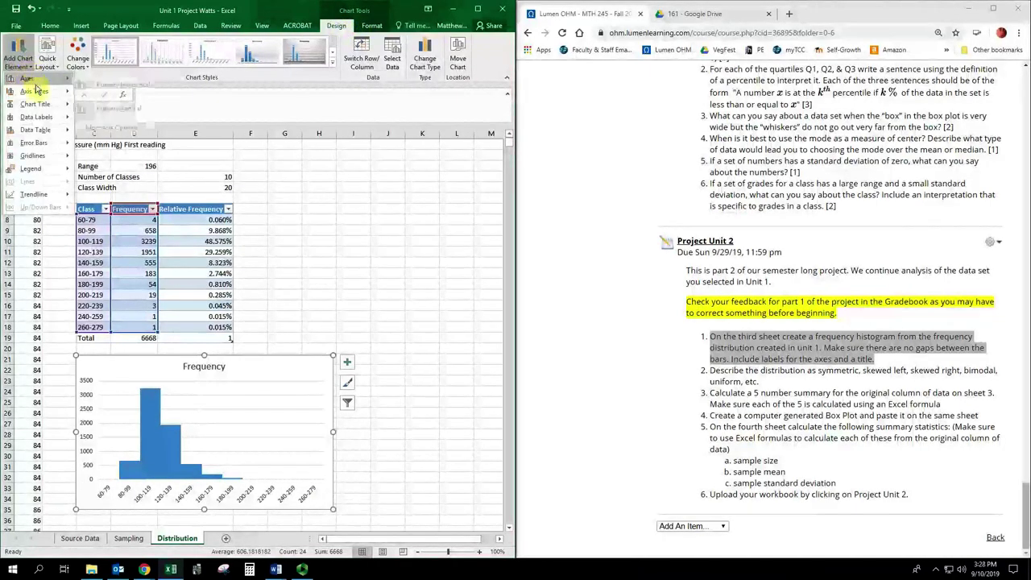
pyautogui.moveTo(32, 91)
pyautogui.click(101, 98)
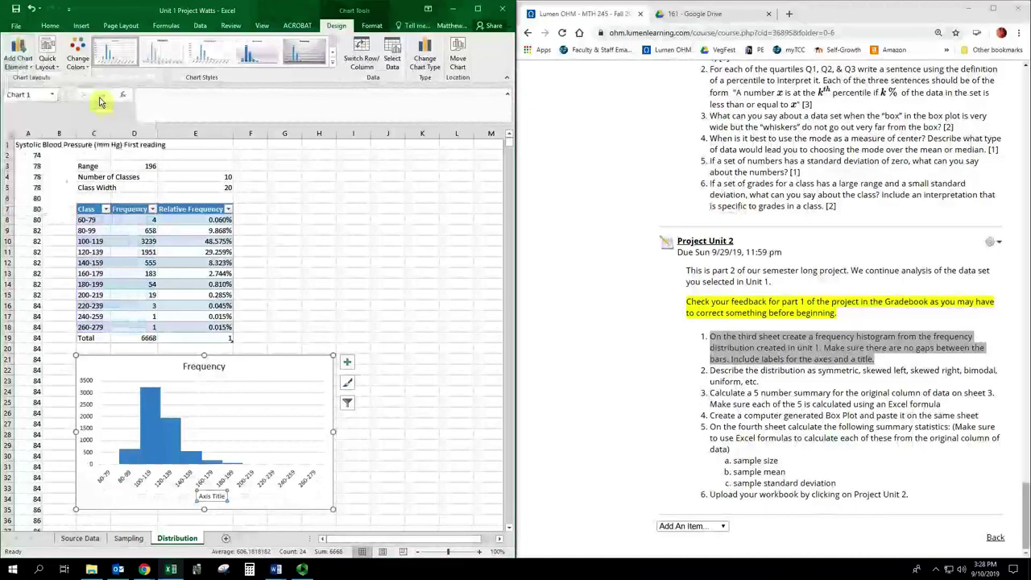
pyautogui.click(225, 498)
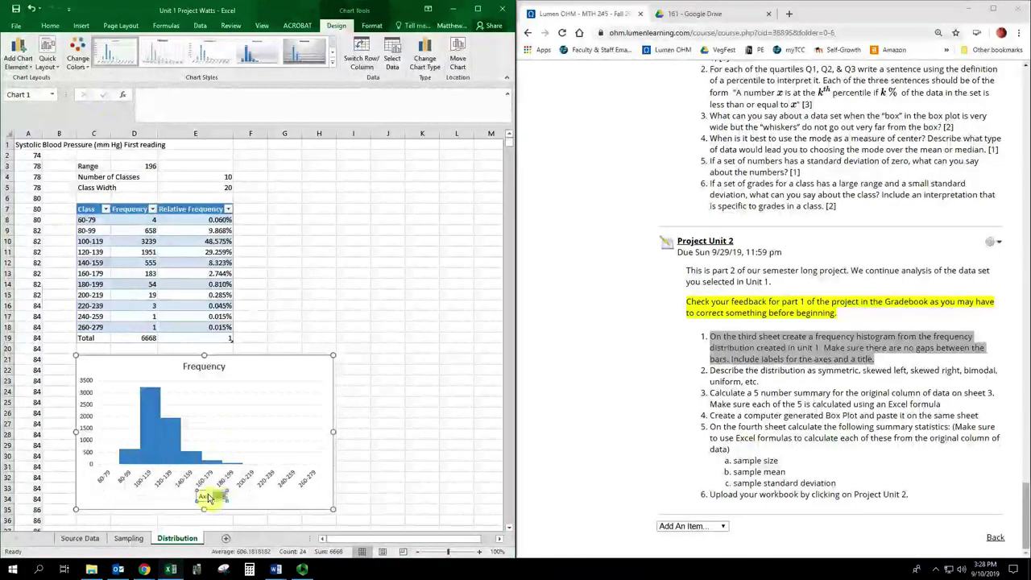
pyautogui.moveTo(200, 495); pyautogui.dragTo(245, 505)
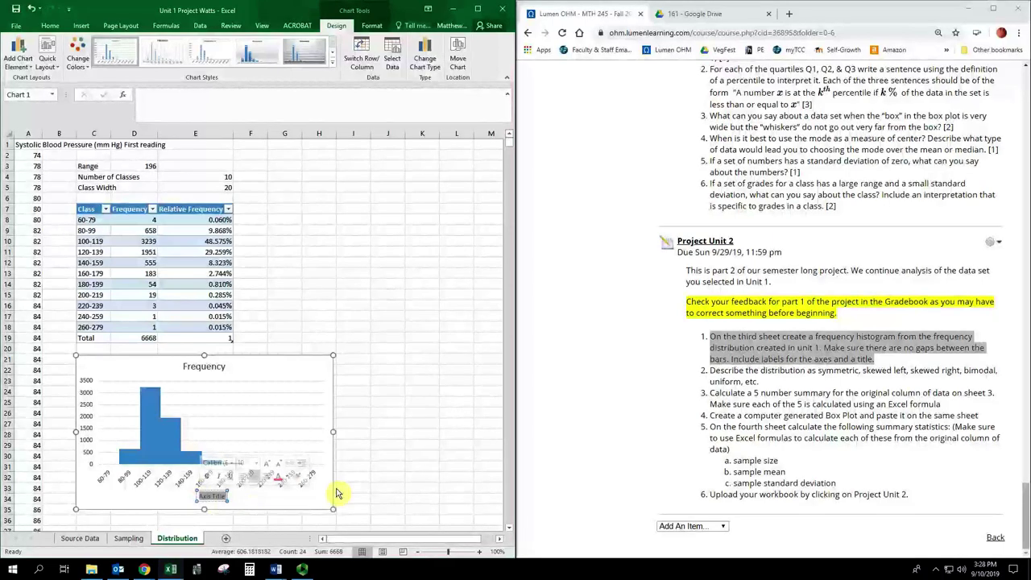
pyautogui.write('Systolic')
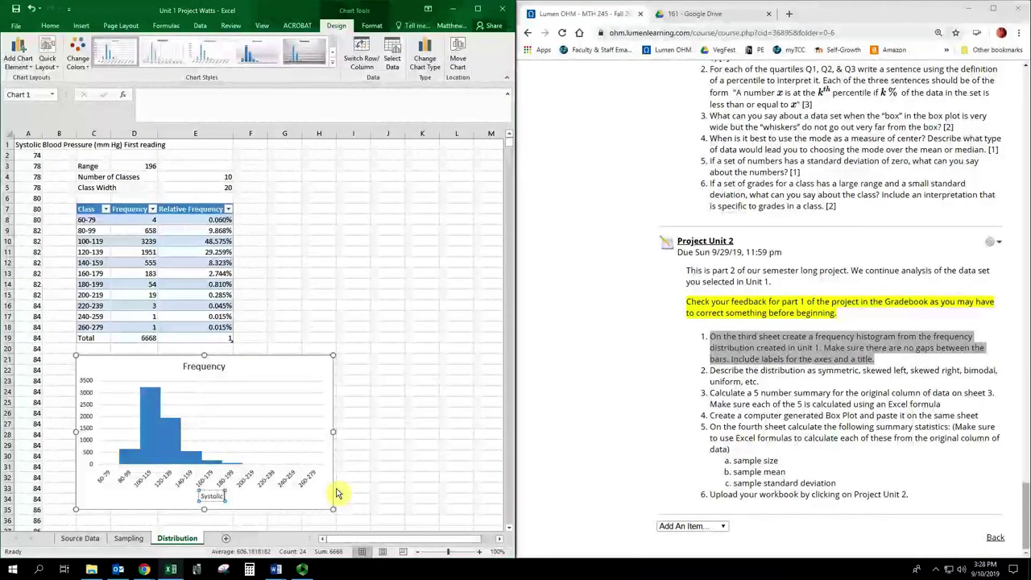
pyautogui.write(' Blood')
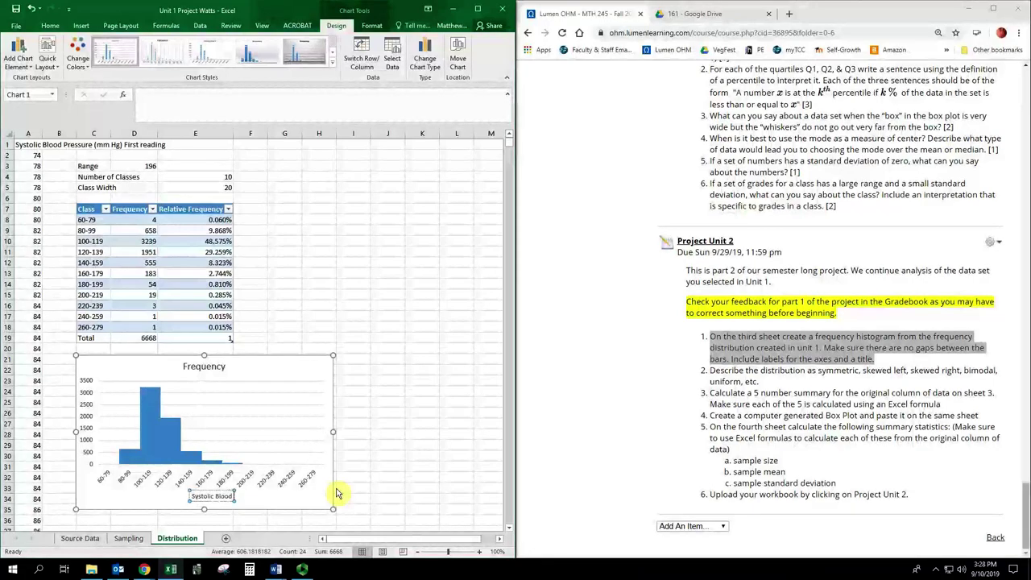
pyautogui.write(' Pressure')
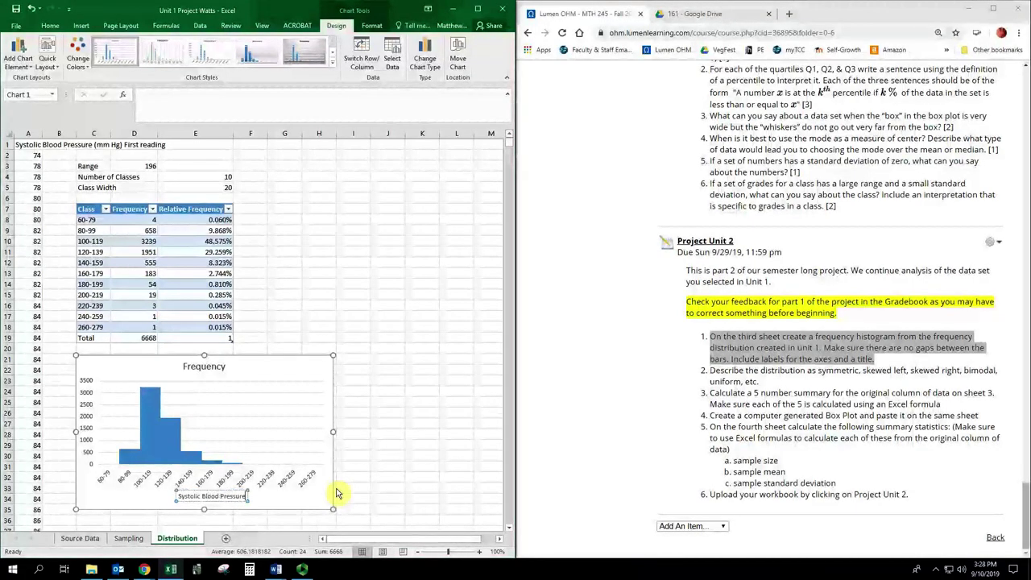
pyautogui.write(' (mm H')
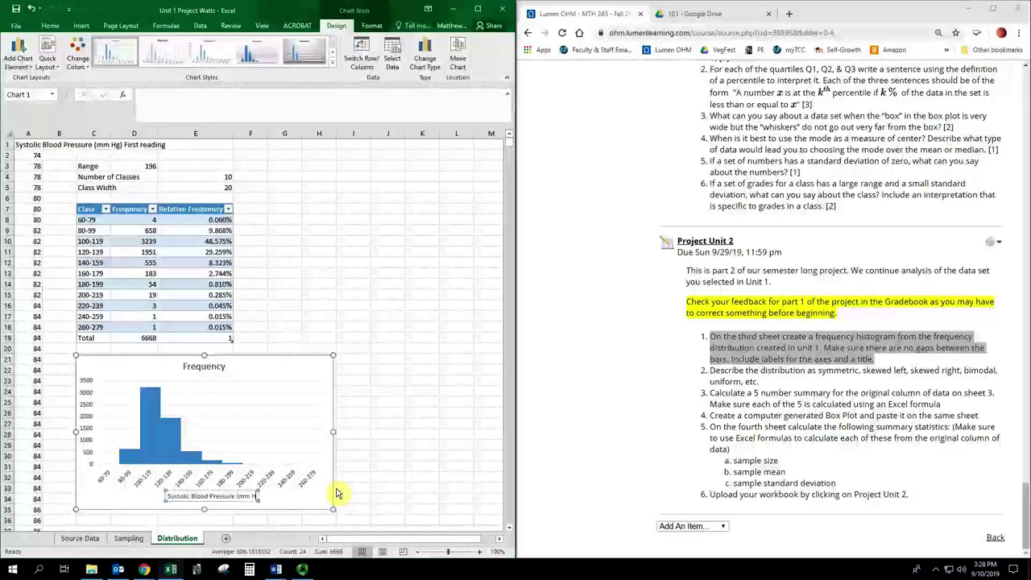
pyautogui.write('g)')
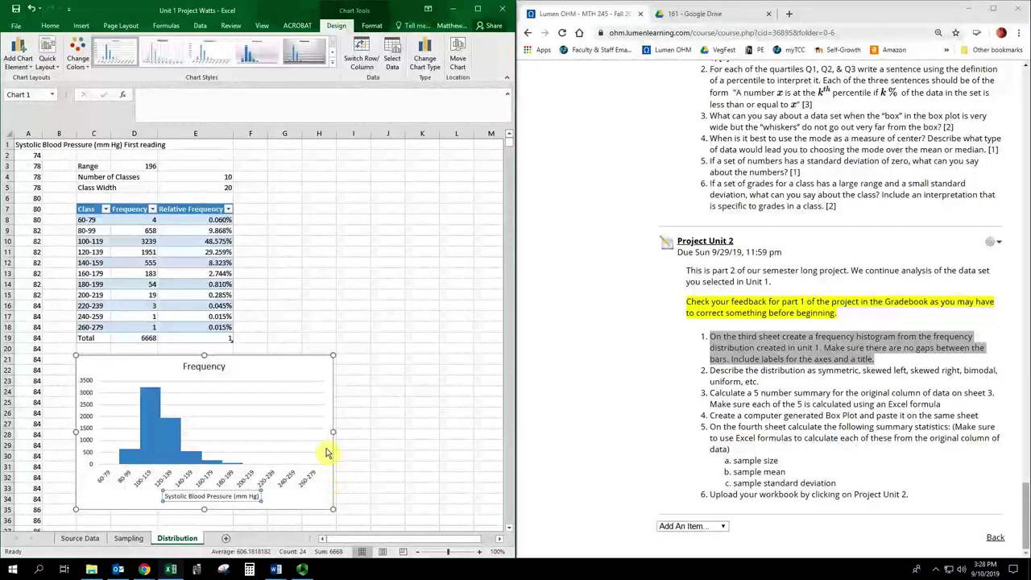
# Add a vertical axis title reading 'Frequency'.
pyautogui.click(20, 55)
pyautogui.moveTo(40, 91)
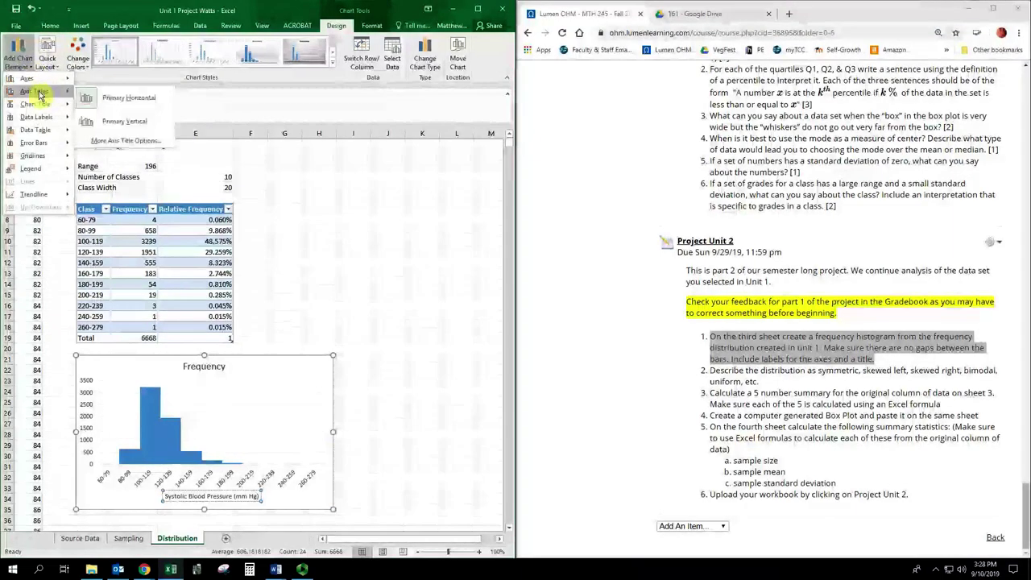
pyautogui.click(120, 121)
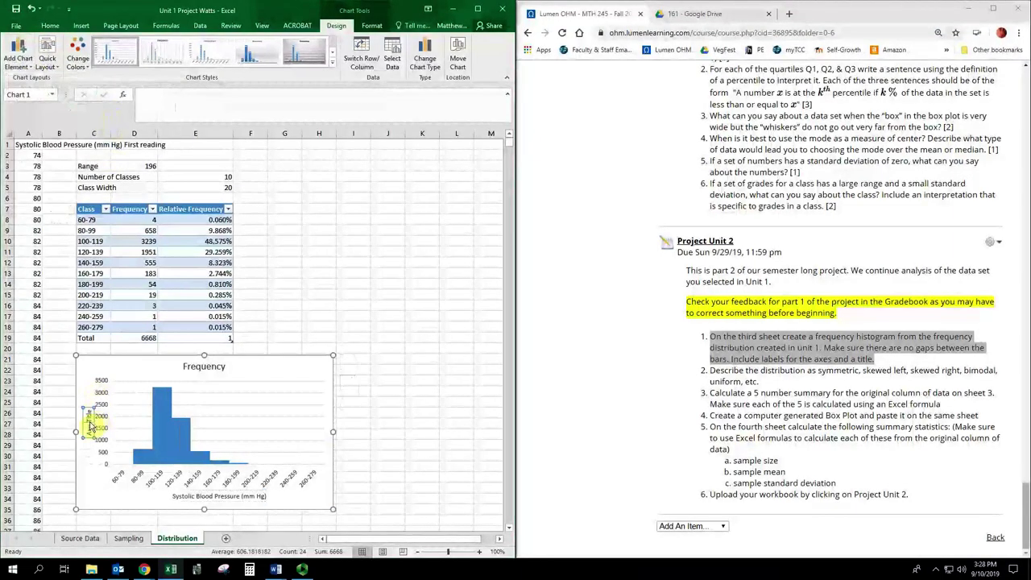
pyautogui.doubleClick(91, 428)
pyautogui.write('Freq')
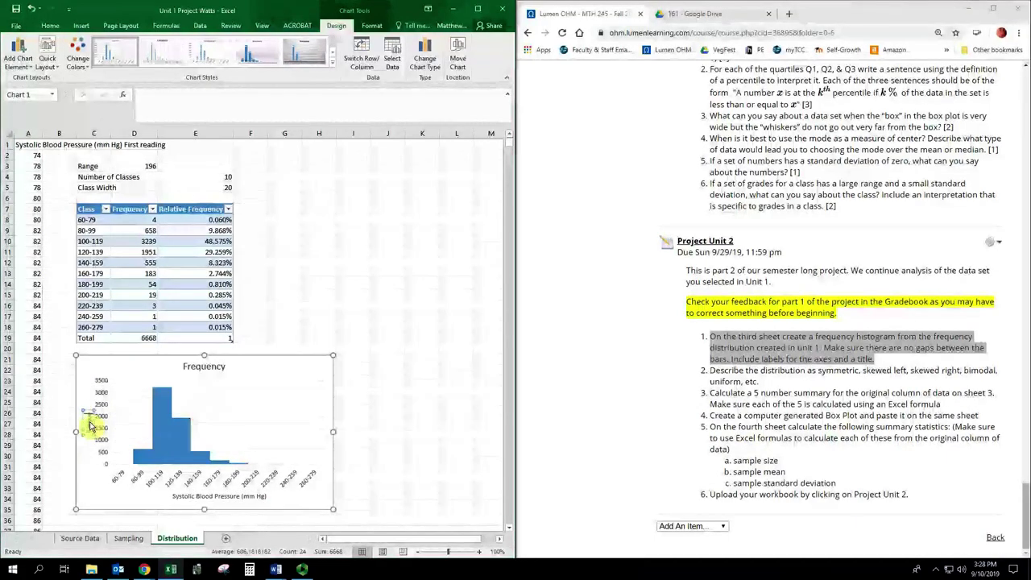
pyautogui.write('uency')
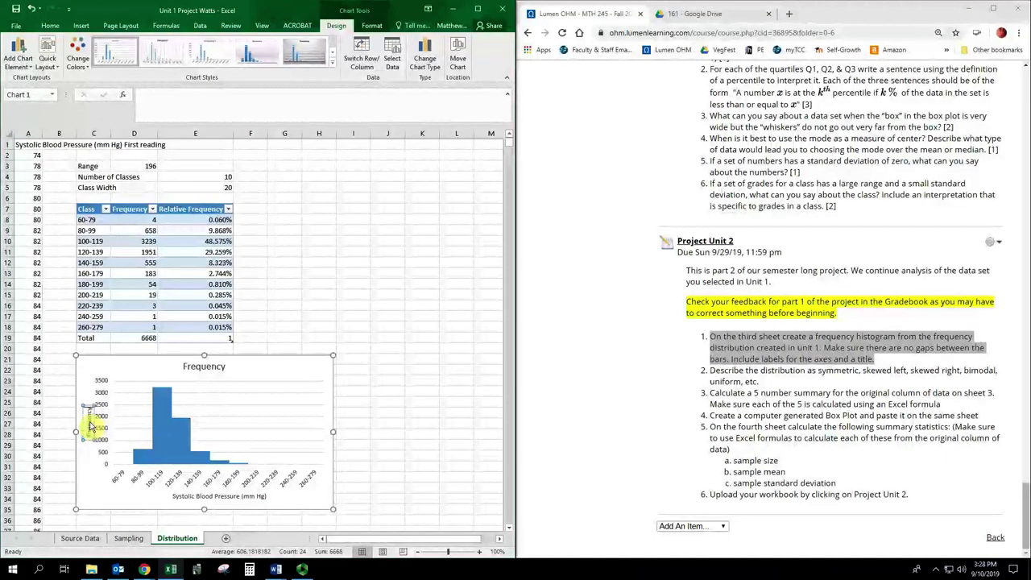
pyautogui.click(216, 369)
pyautogui.doubleClick(225, 369)
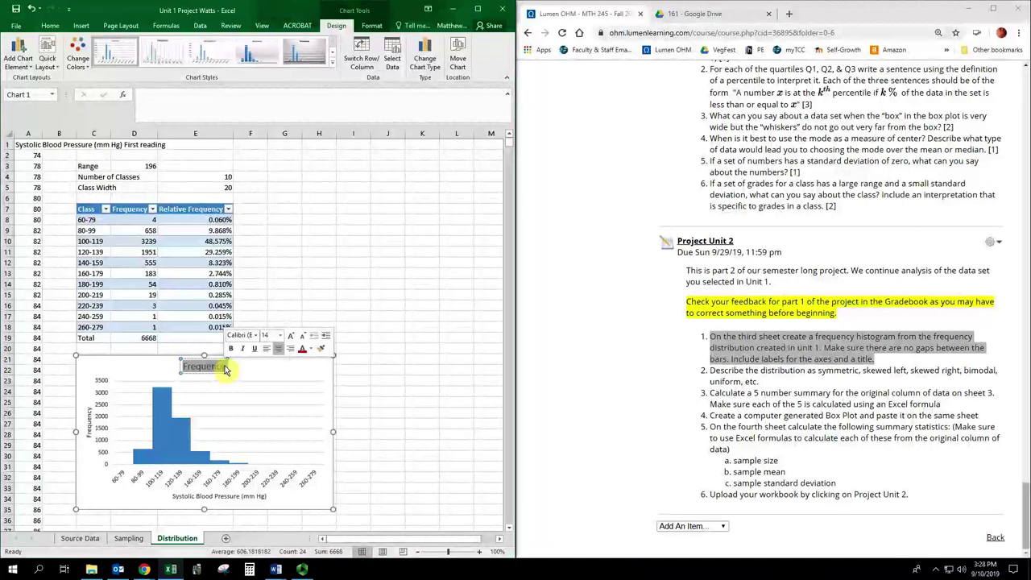
# Replace the chart title text with 'Frequency Histogram for Blood Pressure'.
pyautogui.write('Fre')
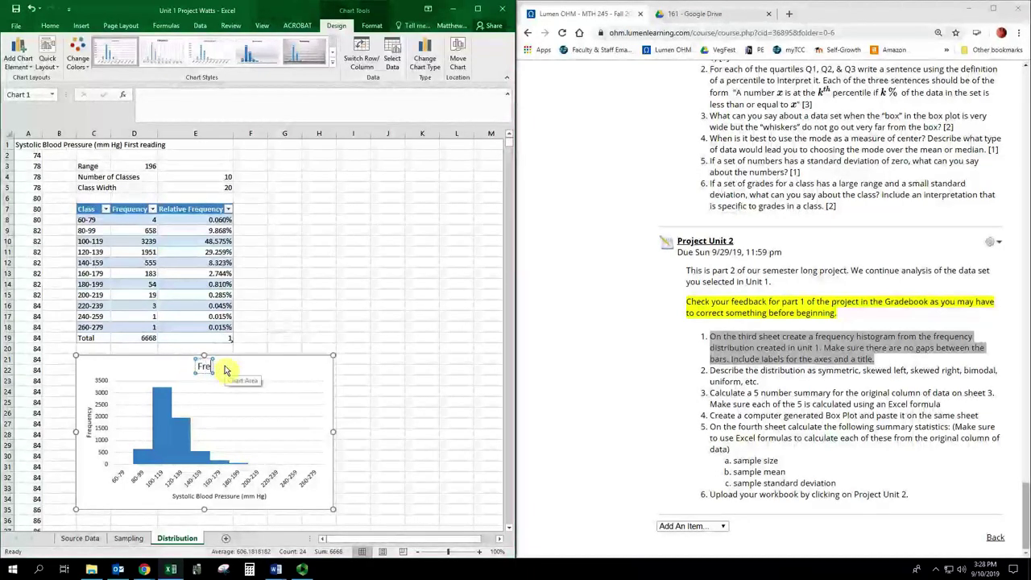
pyautogui.write('quency')
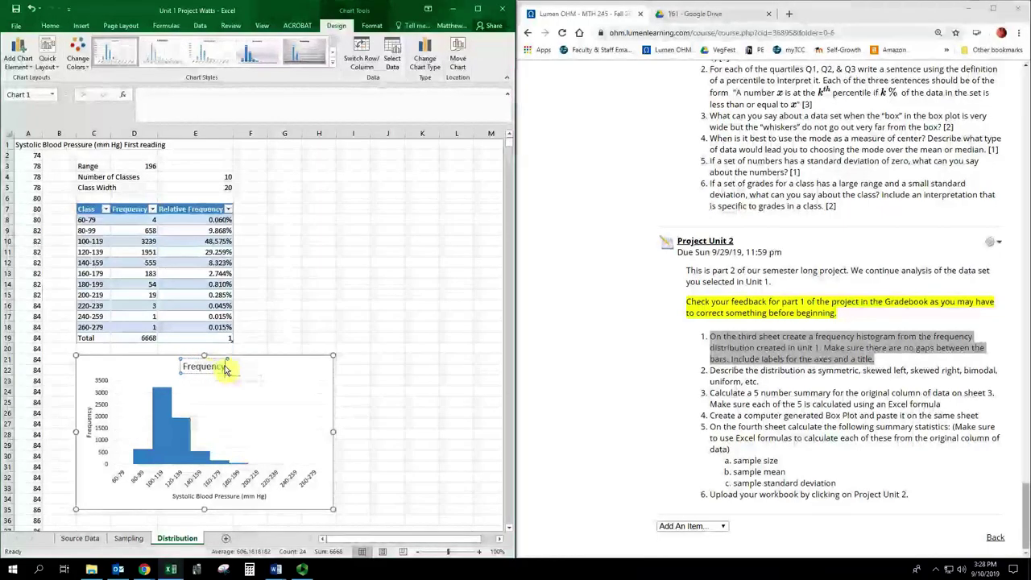
pyautogui.write(' Histogram')
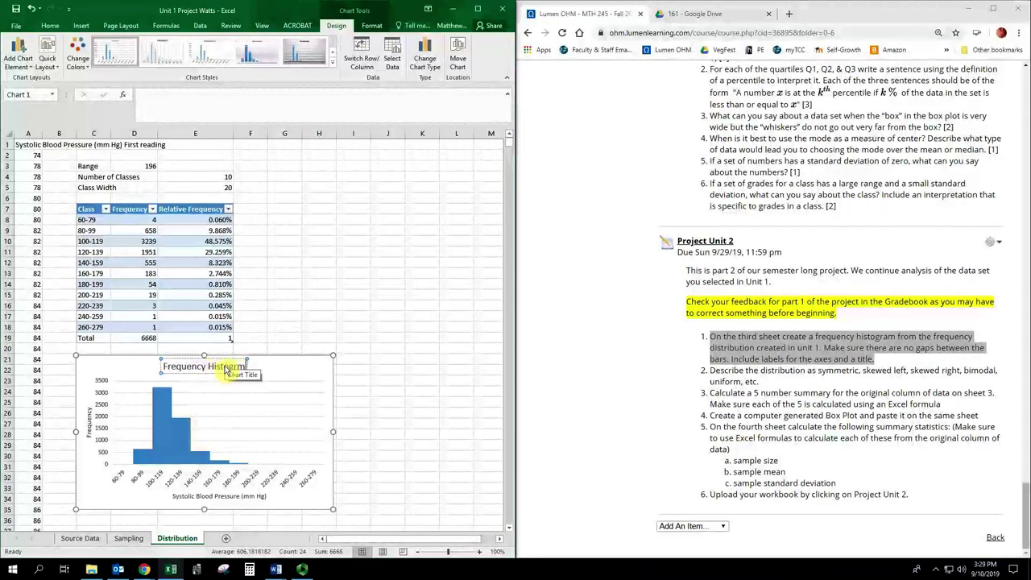
pyautogui.write(' for Blood Pressure')
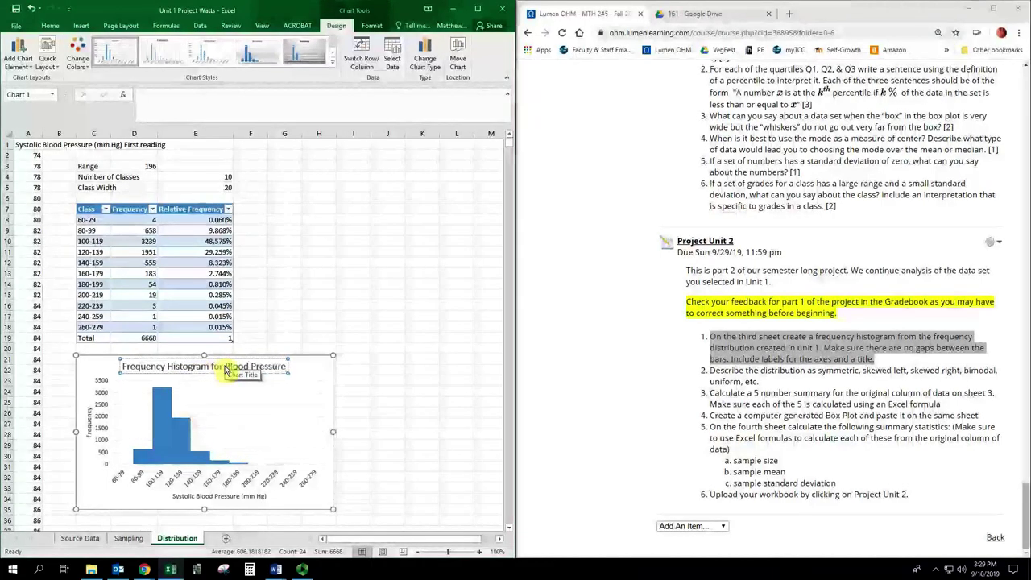
pyautogui.click(327, 364)
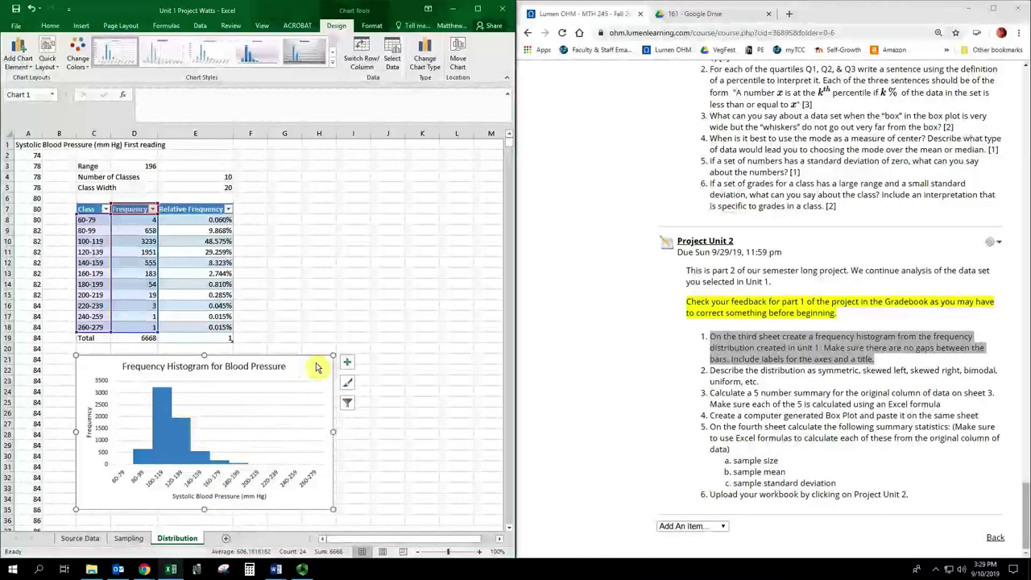
pyautogui.click(715, 375)
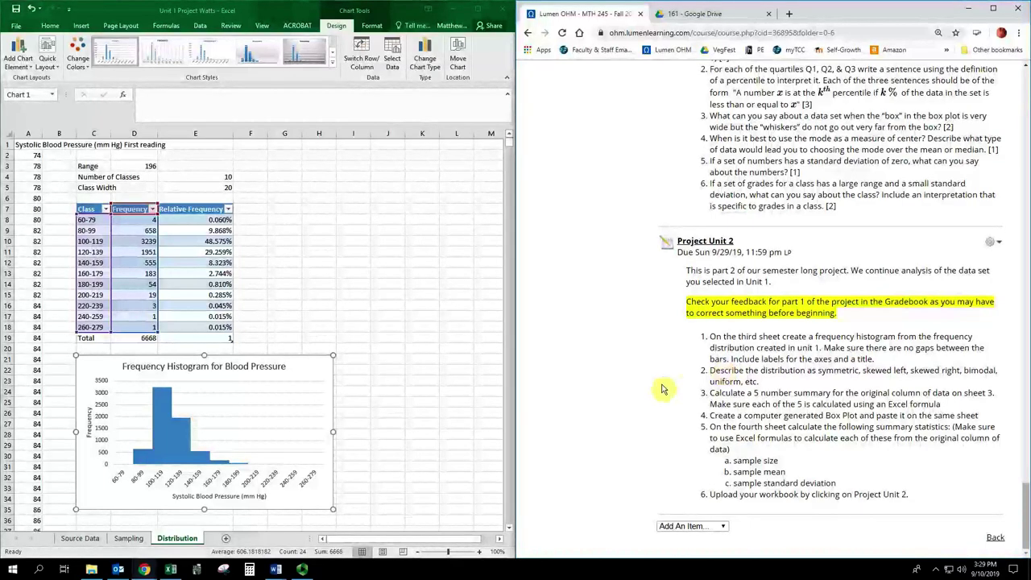
# Open the 'Model: Common Shapes of Distributions' PDF from the course page.
pyautogui.scroll(6, 661, 390)
pyautogui.scroll(3, 662, 390)
pyautogui.scroll(1, 662, 390)
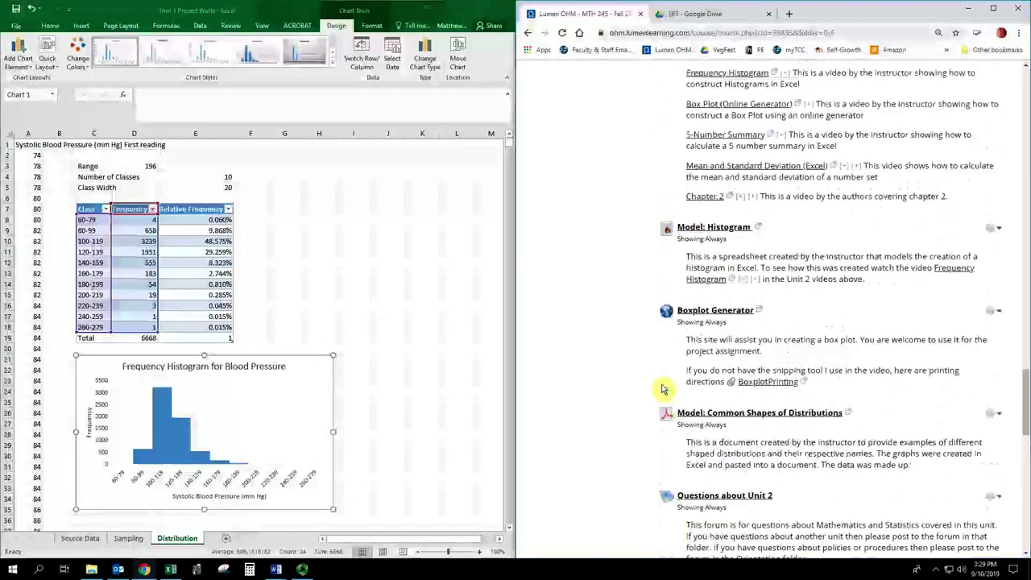
pyautogui.click(763, 415)
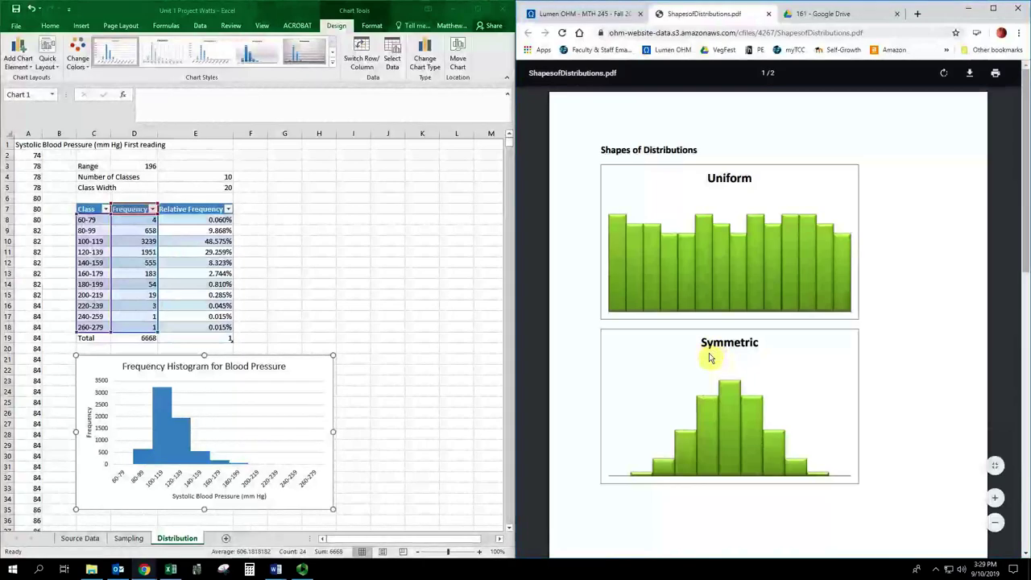
# Read through the distribution shapes PDF, then return to the Lumen OHM page and Excel.
pyautogui.scroll(-3, 710, 358)
pyautogui.scroll(-5, 711, 358)
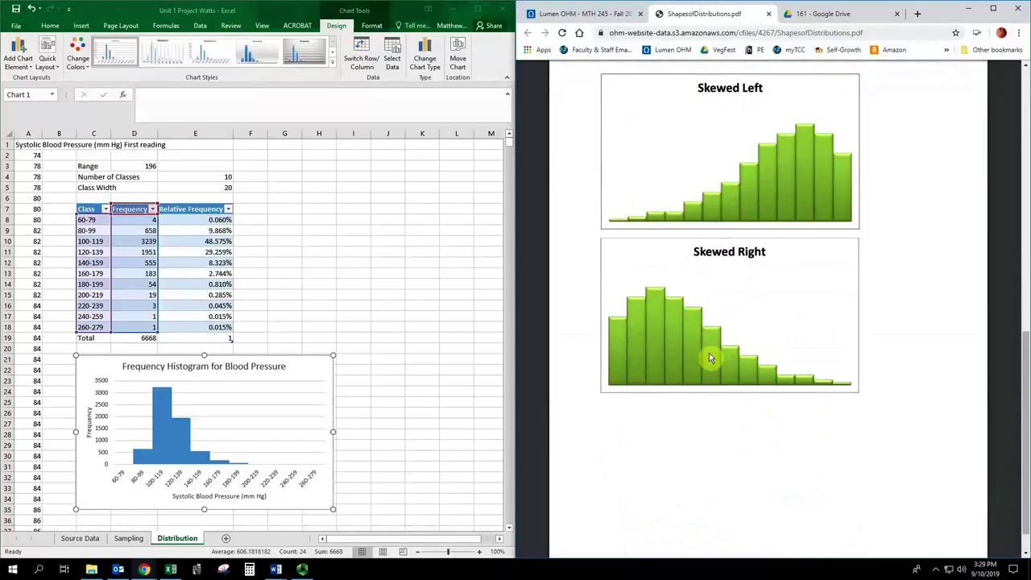
pyautogui.scroll(-1, 711, 358)
pyautogui.scroll(5, 710, 358)
pyautogui.scroll(3, 710, 358)
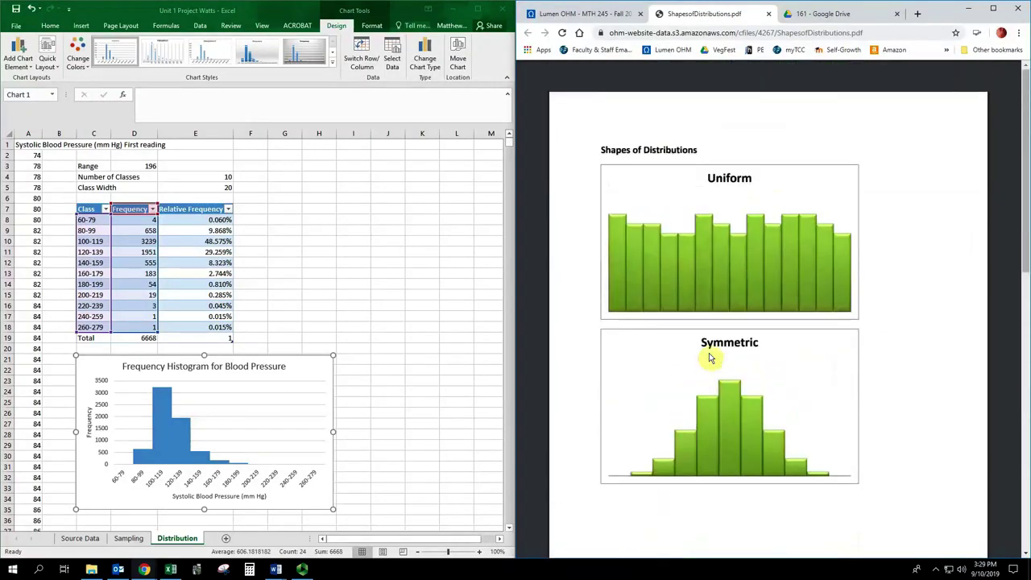
pyautogui.scroll(-6, 710, 358)
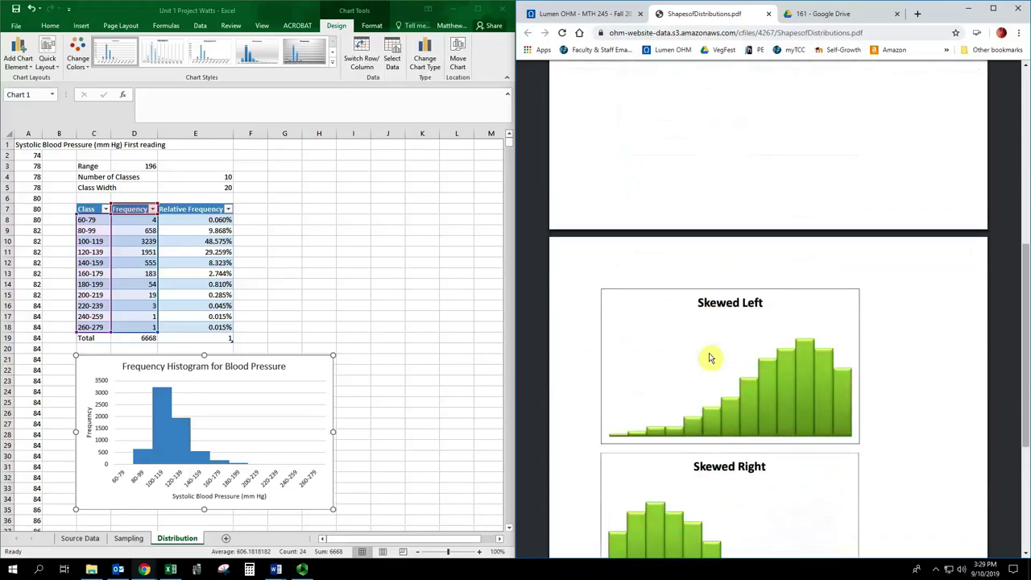
pyautogui.scroll(4, 710, 358)
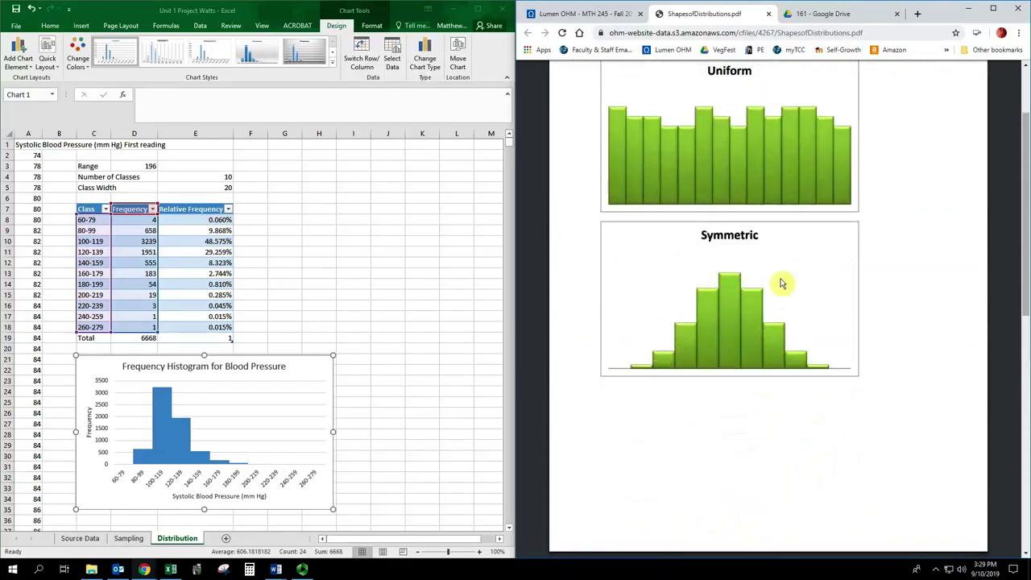
pyautogui.scroll(-4, 748, 409)
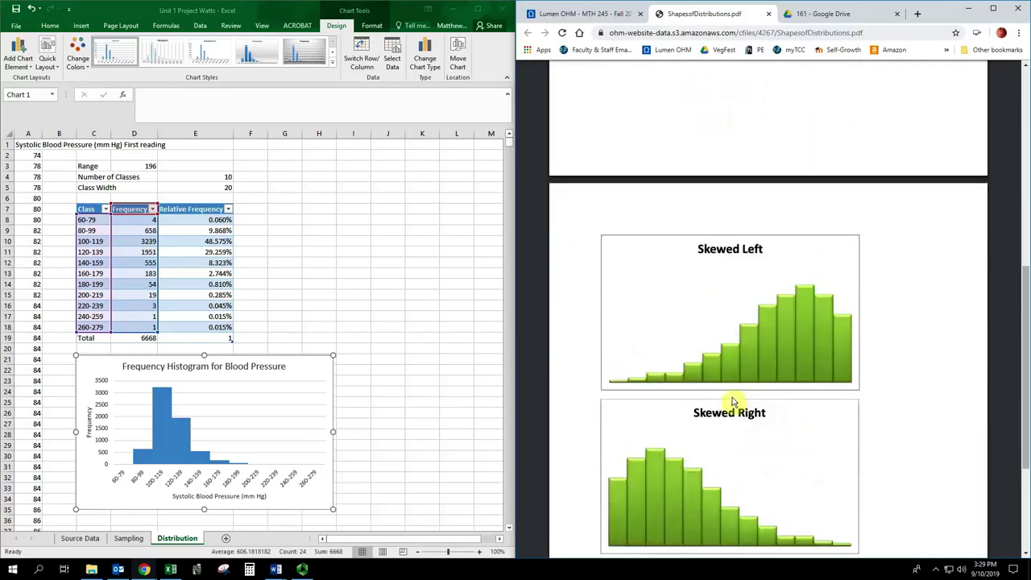
pyautogui.scroll(-1, 734, 401)
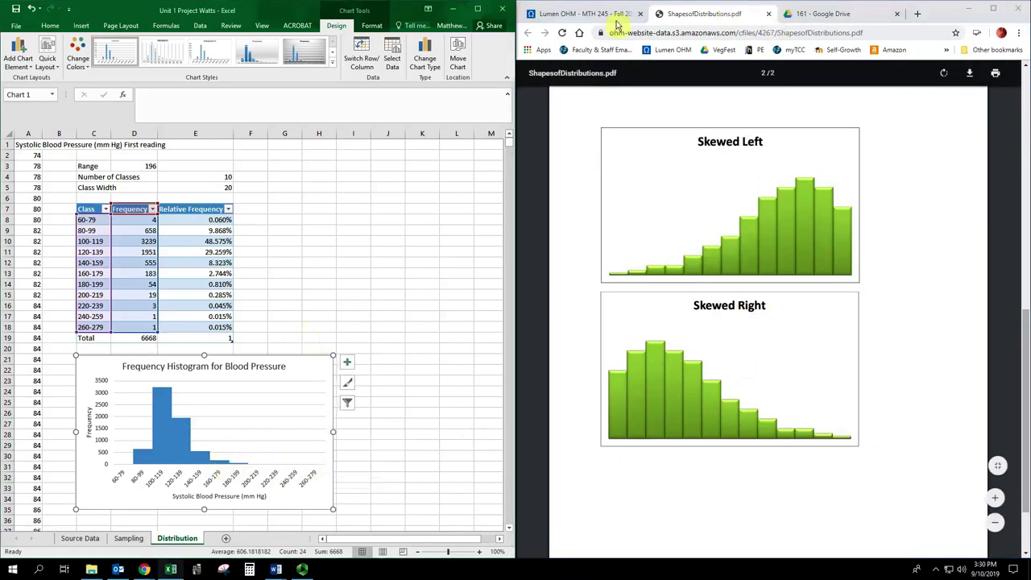
pyautogui.click(539, 15)
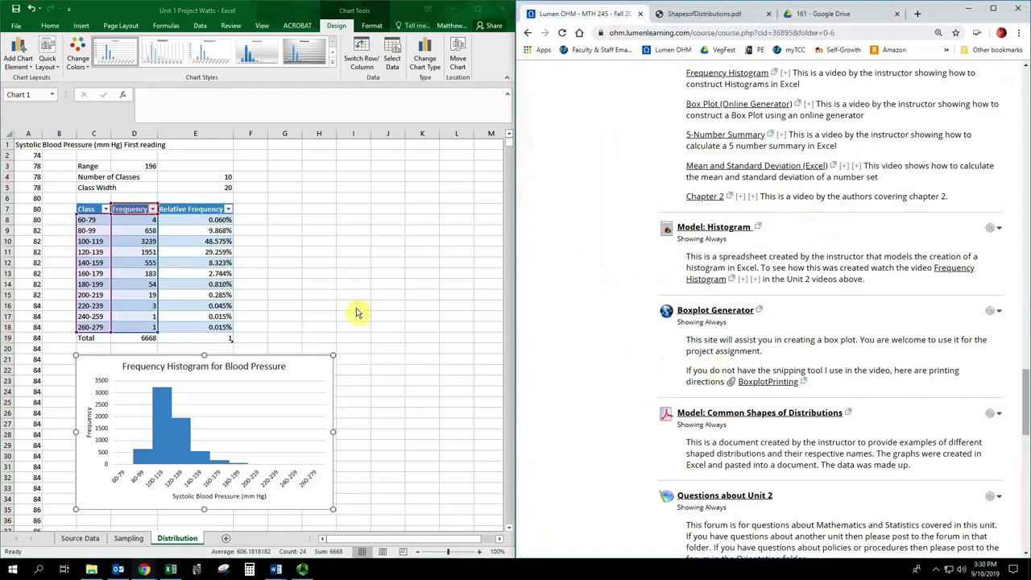
pyautogui.click(330, 432)
# Enter '2. The distribution is skewed right' in cell C36 below the histogram.
pyautogui.scroll(-3, 180, 472)
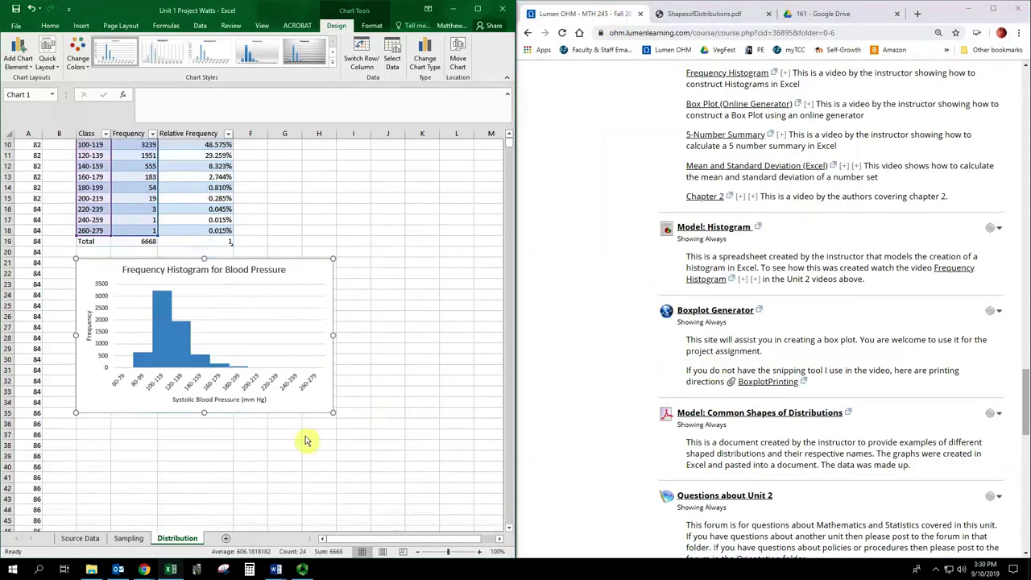
pyautogui.click(126, 437)
pyautogui.click(729, 339)
pyautogui.scroll(-5, 729, 339)
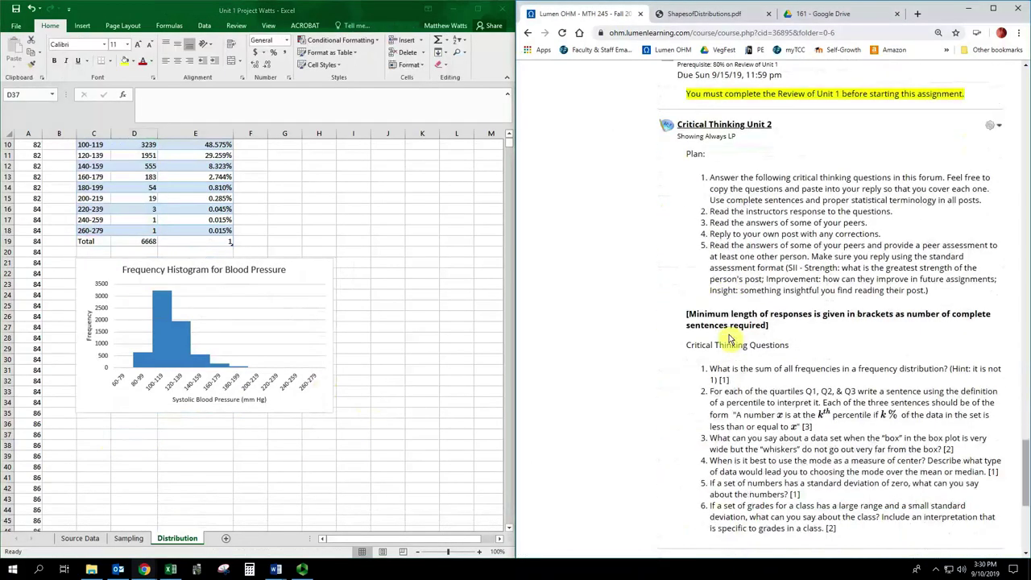
pyautogui.scroll(-4, 729, 339)
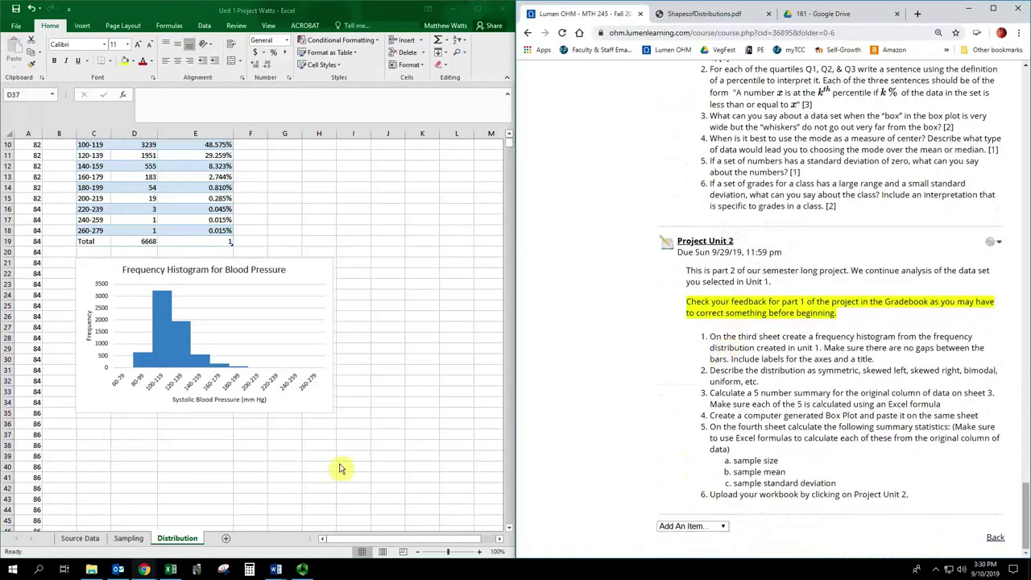
pyautogui.click(94, 427)
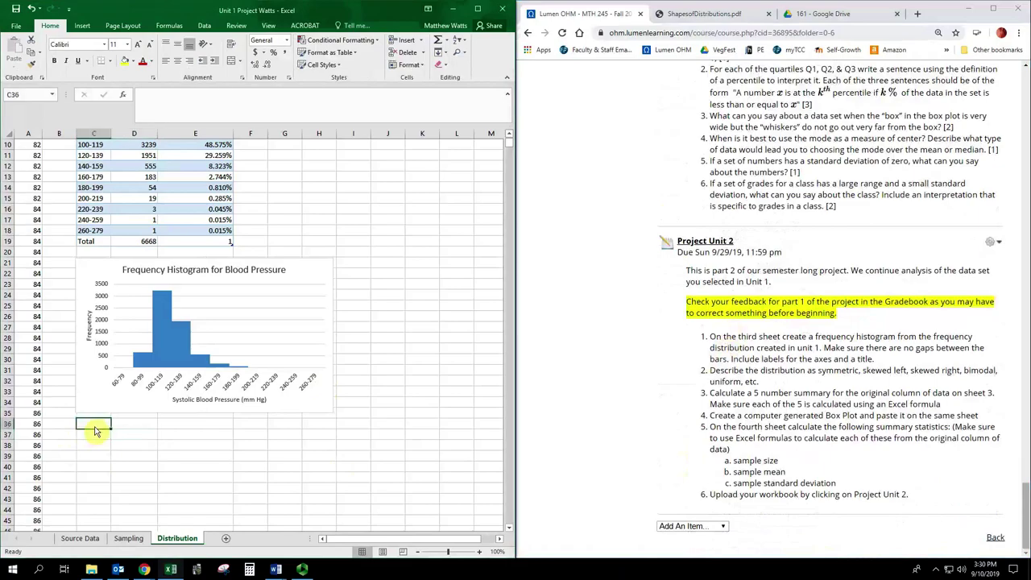
pyautogui.write('2. The distribution is skewed')
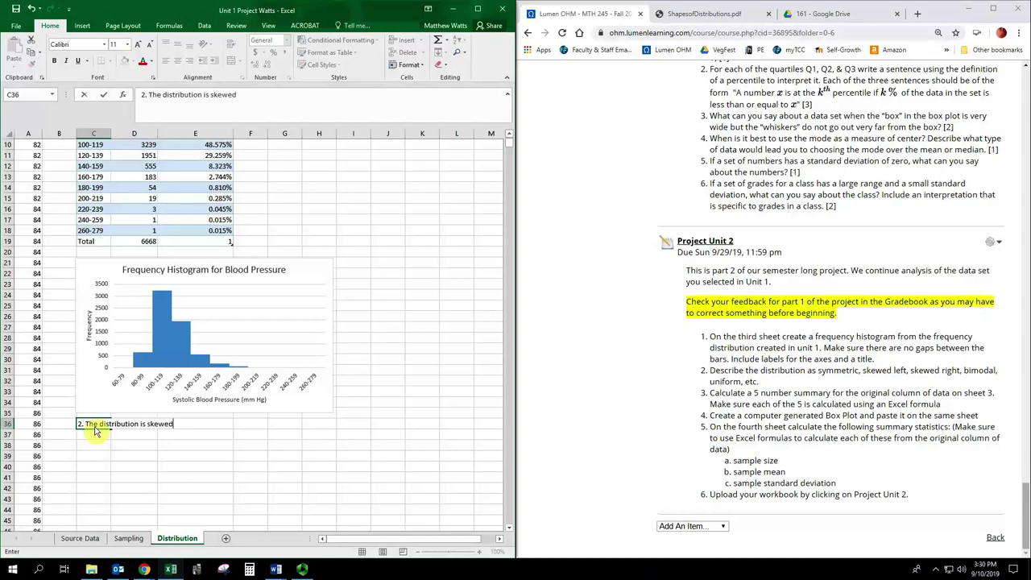
pyautogui.write('right')
pyautogui.press('Return')
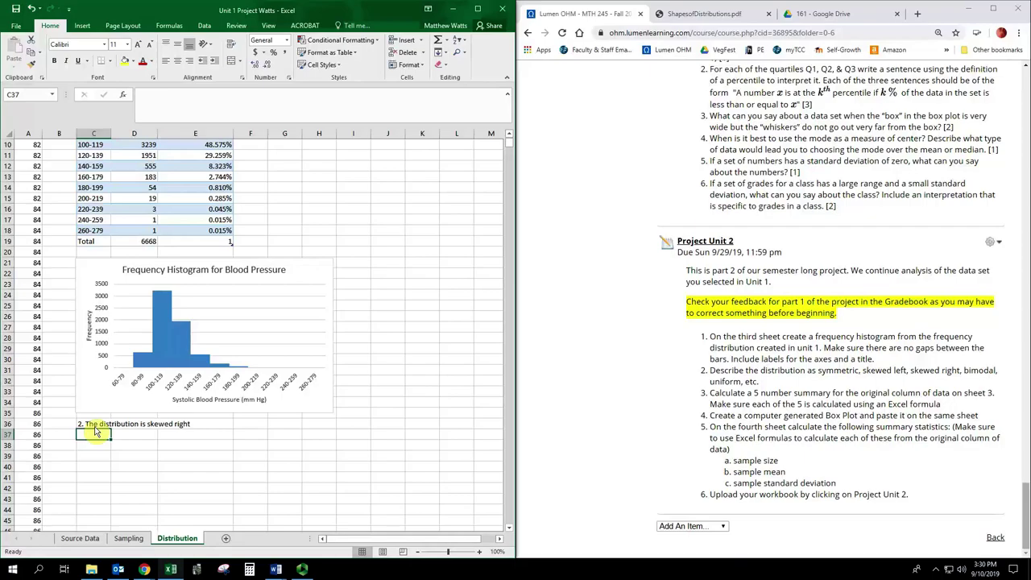
# Finish the '3. 5 number summary' heading and zoom in with C39 selected.
pyautogui.write('3. 5 number summary')
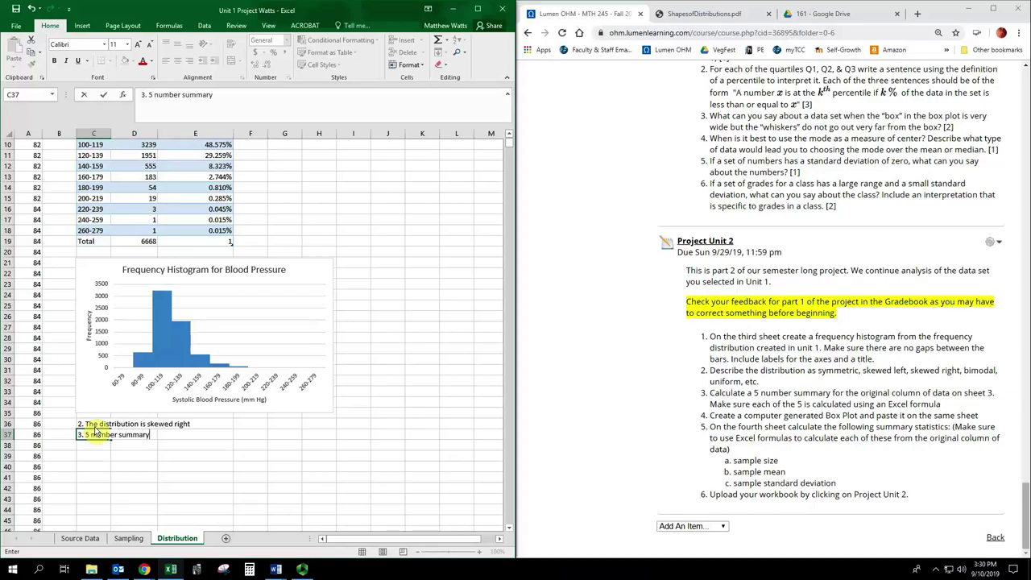
pyautogui.press('Return')
pyautogui.press('Down')
pyautogui.press('Right')
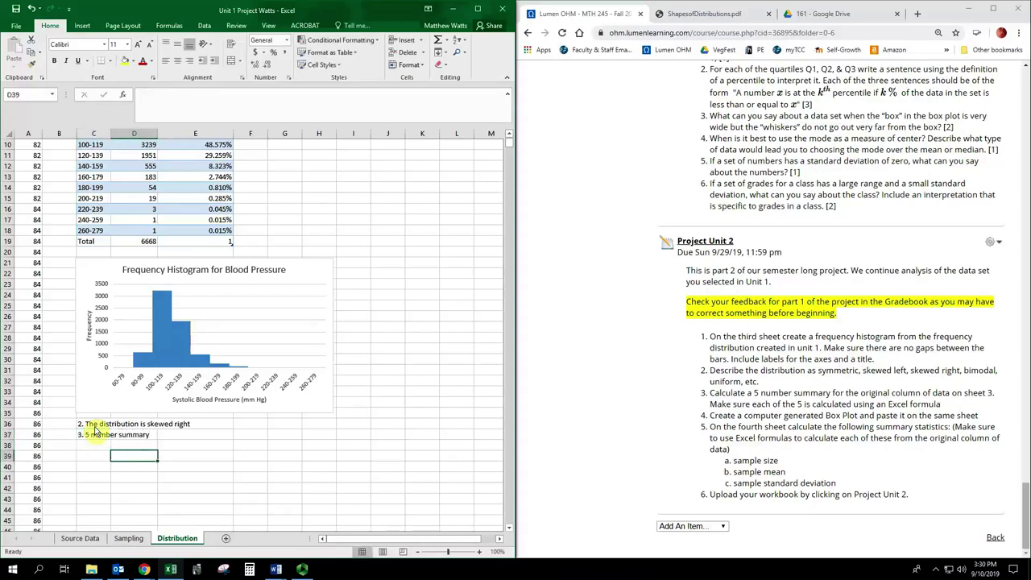
pyautogui.scroll(-1, 117, 467)
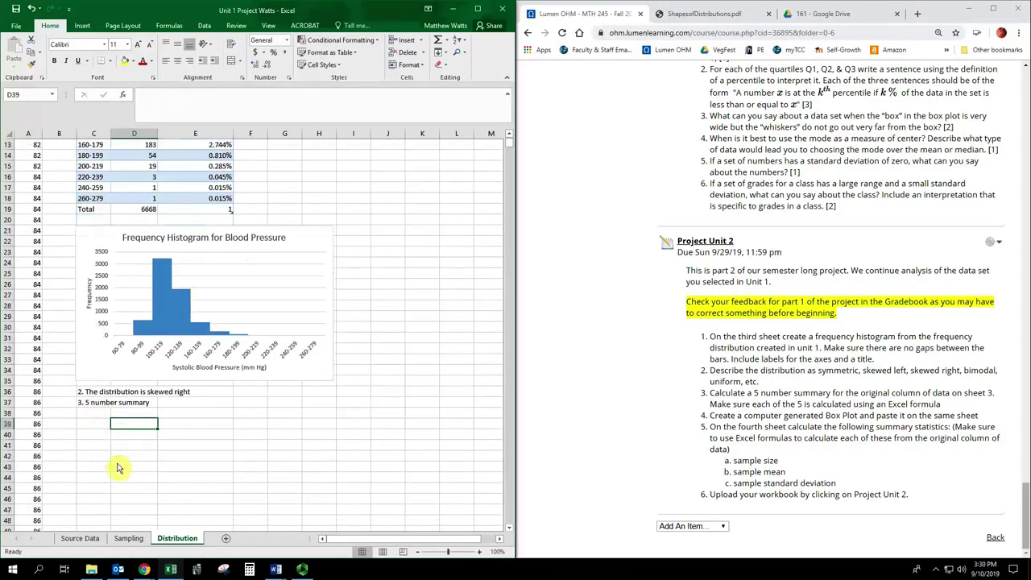
pyautogui.press('Left')
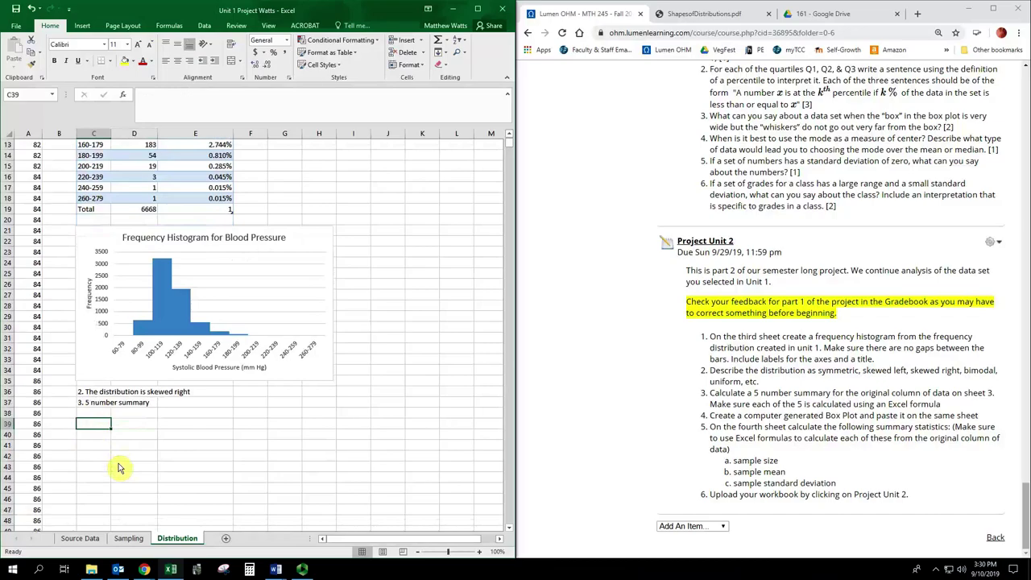
pyautogui.click(480, 551)
pyautogui.click(479, 552)
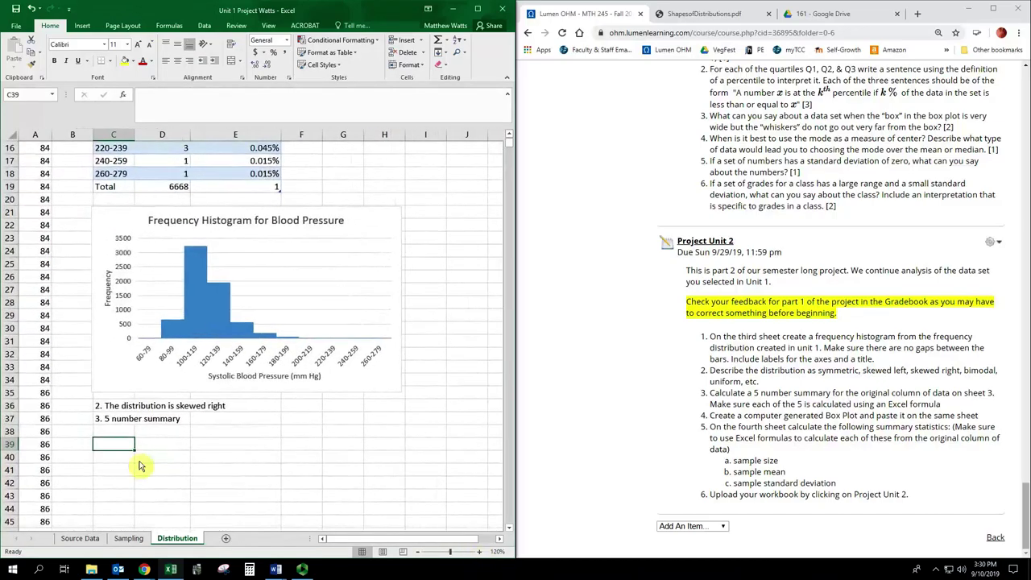
pyautogui.scroll(-2, 161, 463)
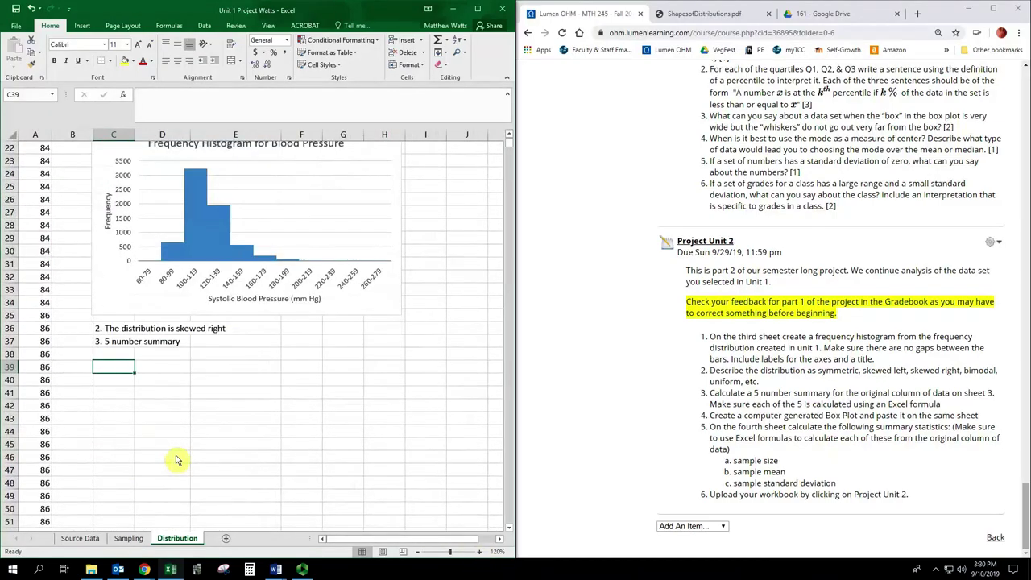
# Enter the labels Min, Q1, Median, Q3 and Max down column C from C39.
pyautogui.write('Min')
pyautogui.press('Return')
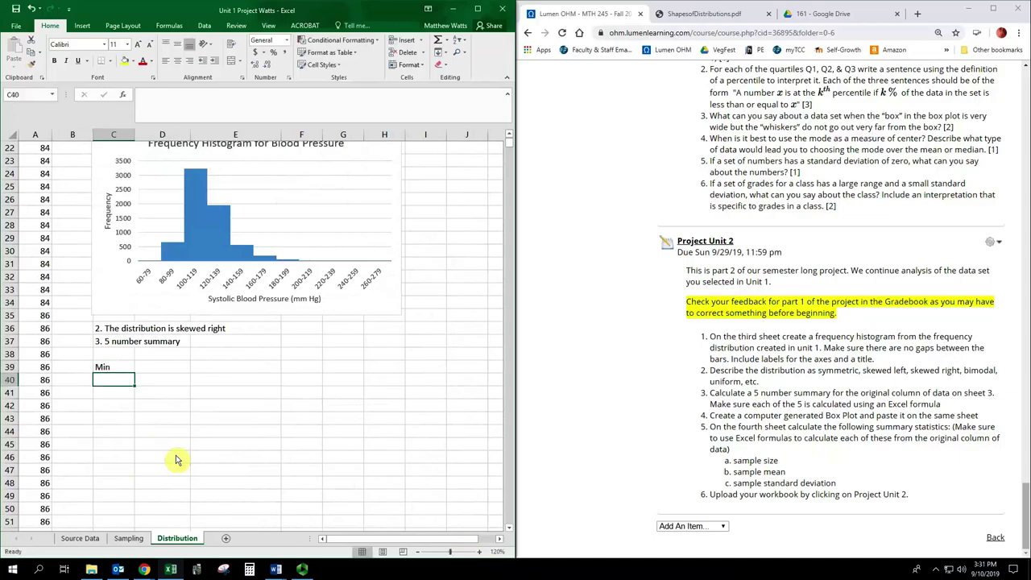
pyautogui.write('Q1')
pyautogui.press('Return')
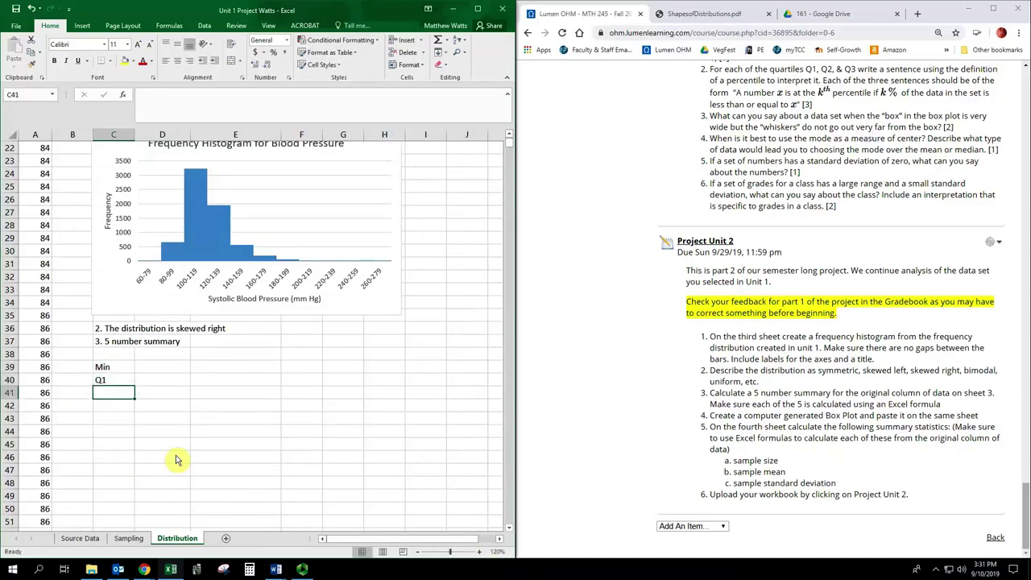
pyautogui.write('Med')
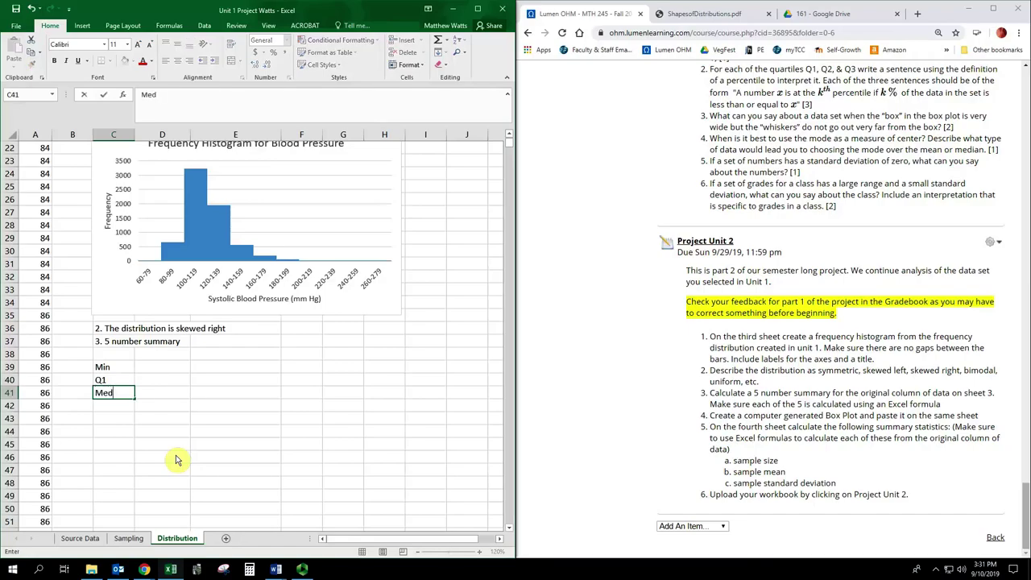
pyautogui.write('ian')
pyautogui.press('Return')
pyautogui.write('Q3')
pyautogui.press('Return')
pyautogui.write('M')
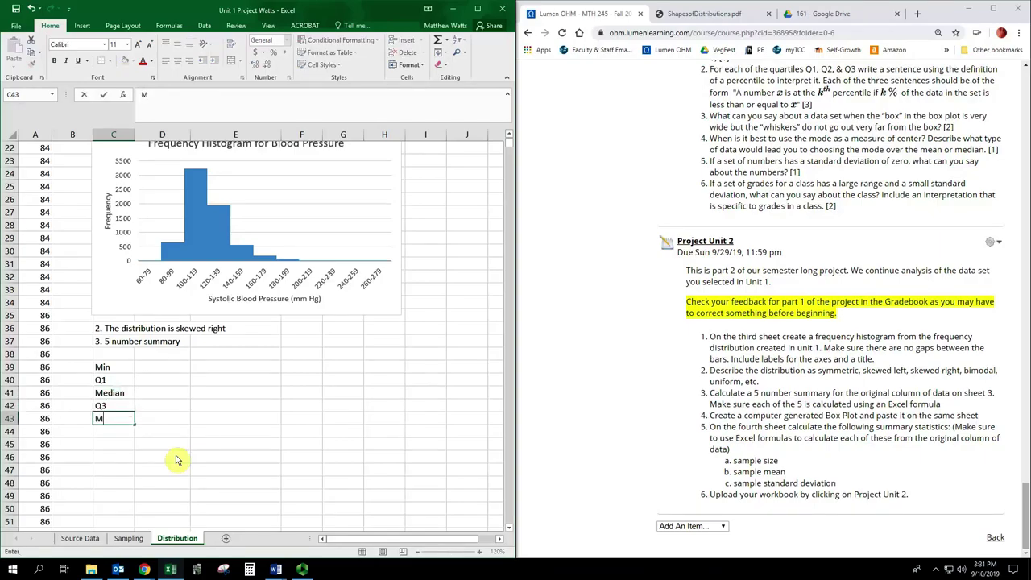
pyautogui.write('ax')
pyautogui.press('Tab')
pyautogui.press('Up')
pyautogui.press('Up')
pyautogui.press('Up')
pyautogui.press('Up')
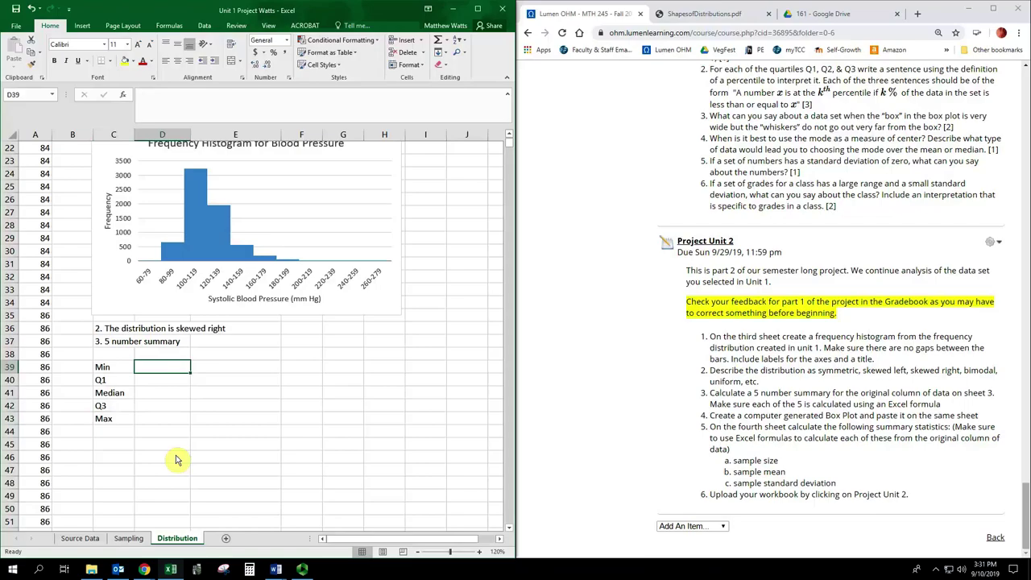
# Enter =MIN(A:A) in D39 beside Min, giving 74.
pyautogui.write('=')
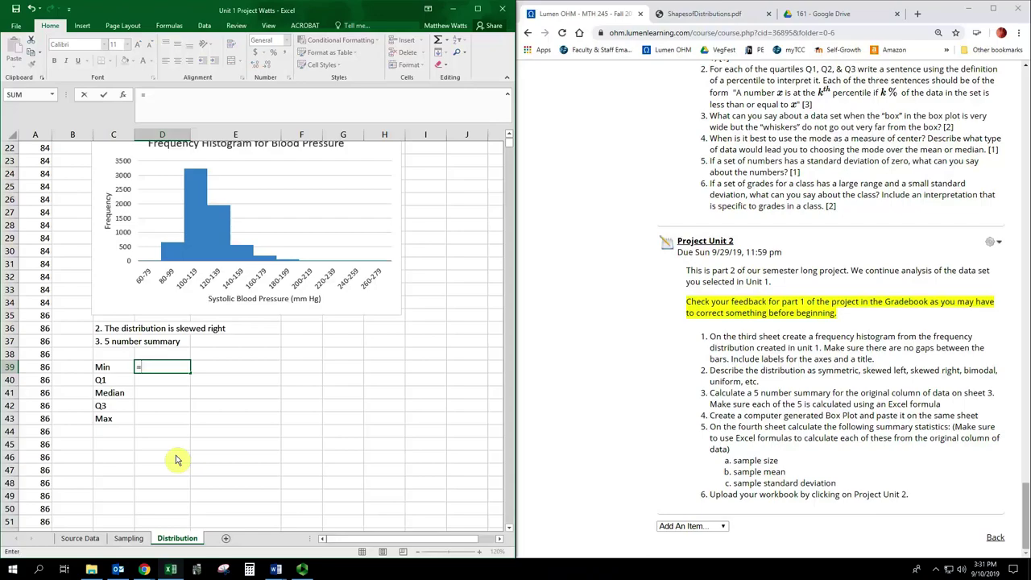
pyautogui.write('MI')
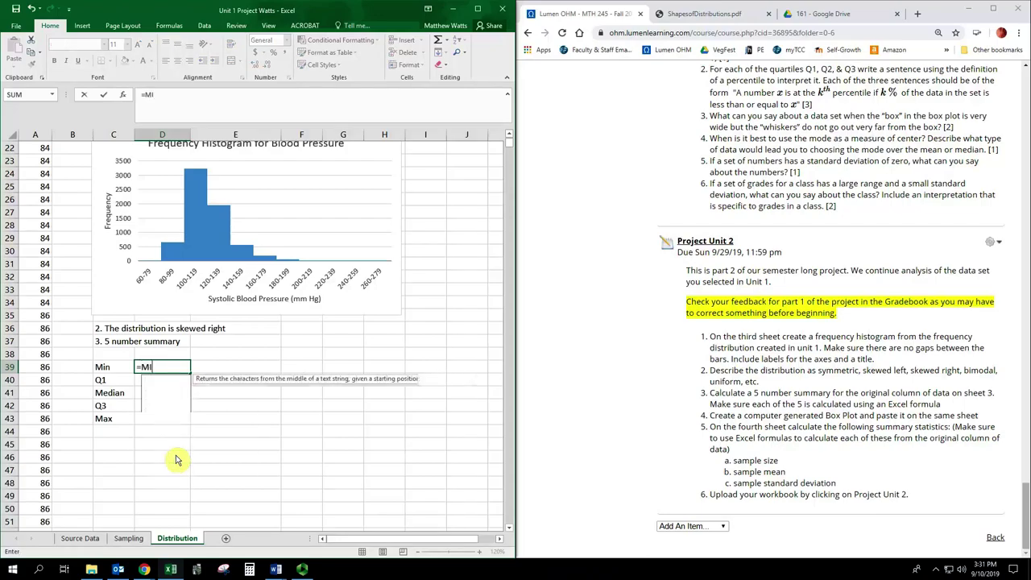
pyautogui.write('N(')
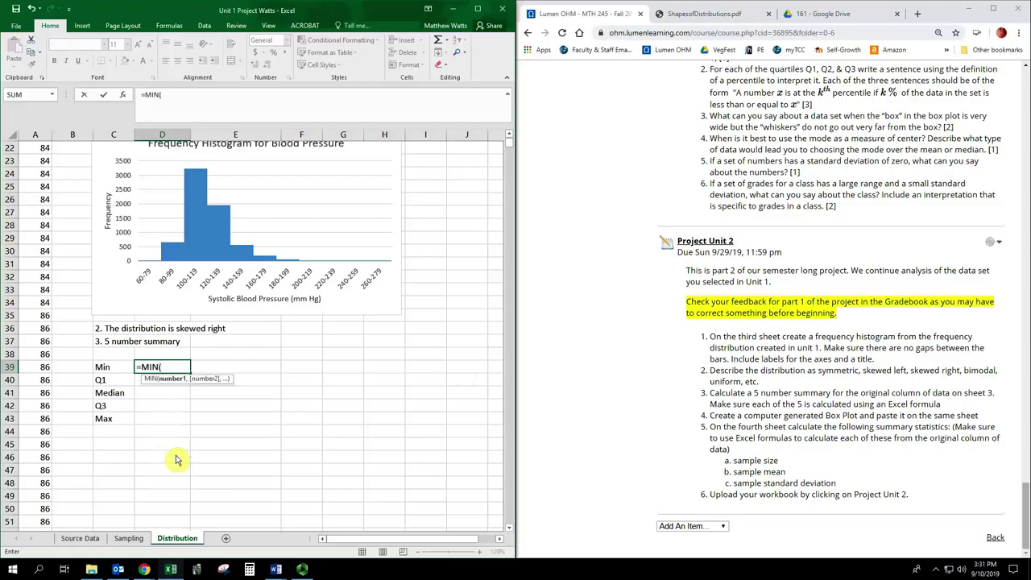
pyautogui.click(36, 136)
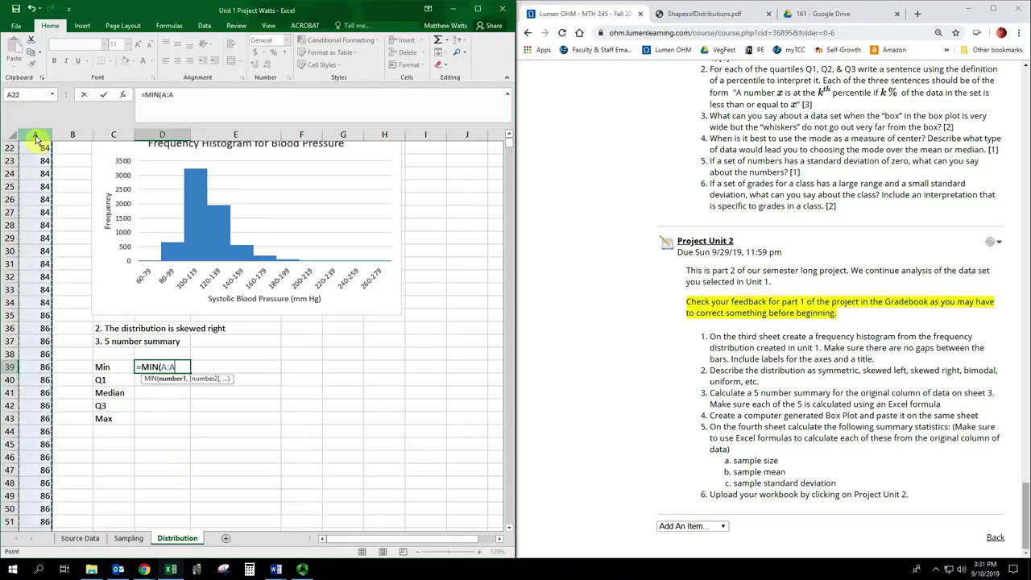
pyautogui.scroll(7, 61, 232)
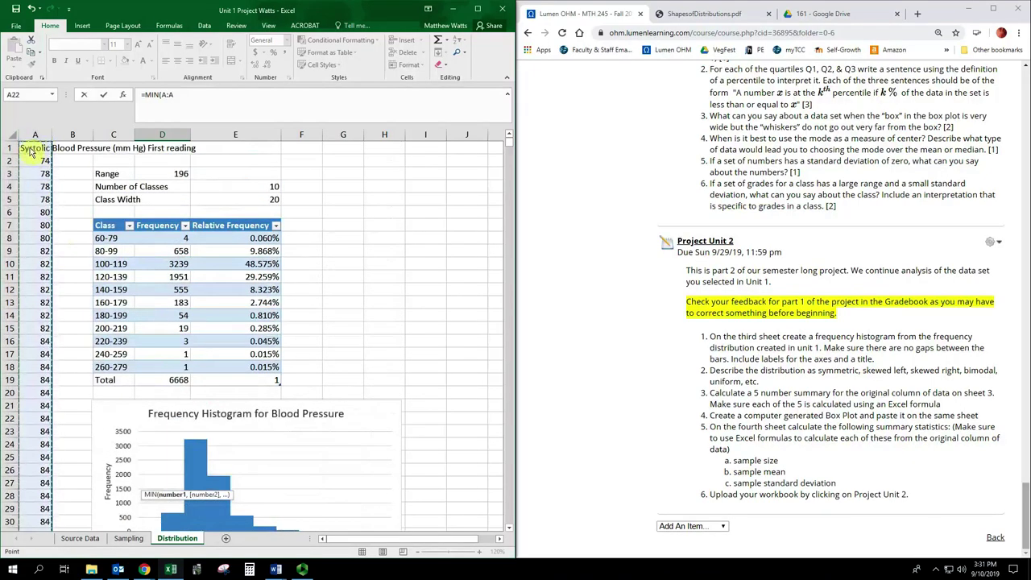
pyautogui.scroll(-4, 107, 246)
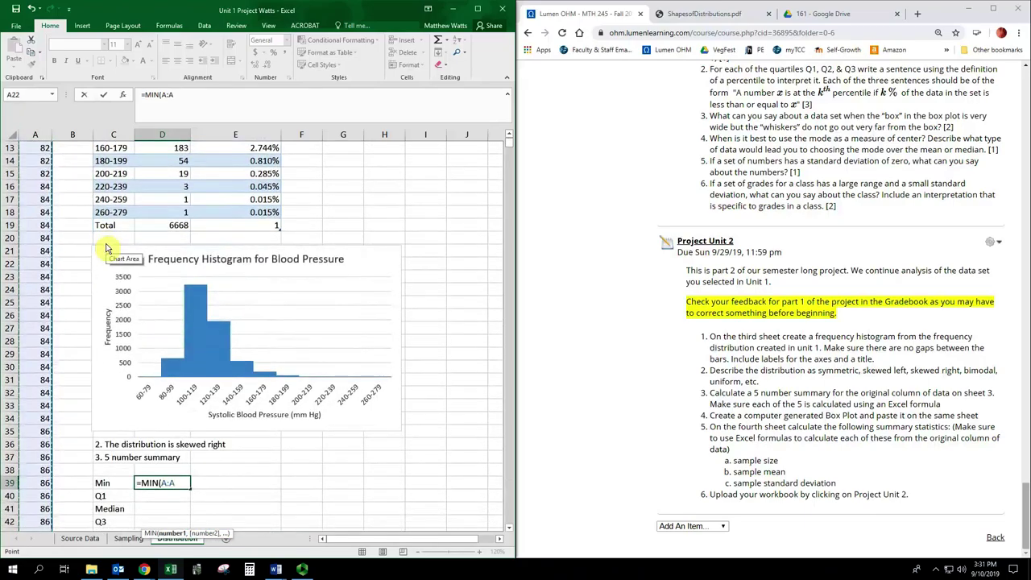
pyautogui.write(')')
pyautogui.press('Return')
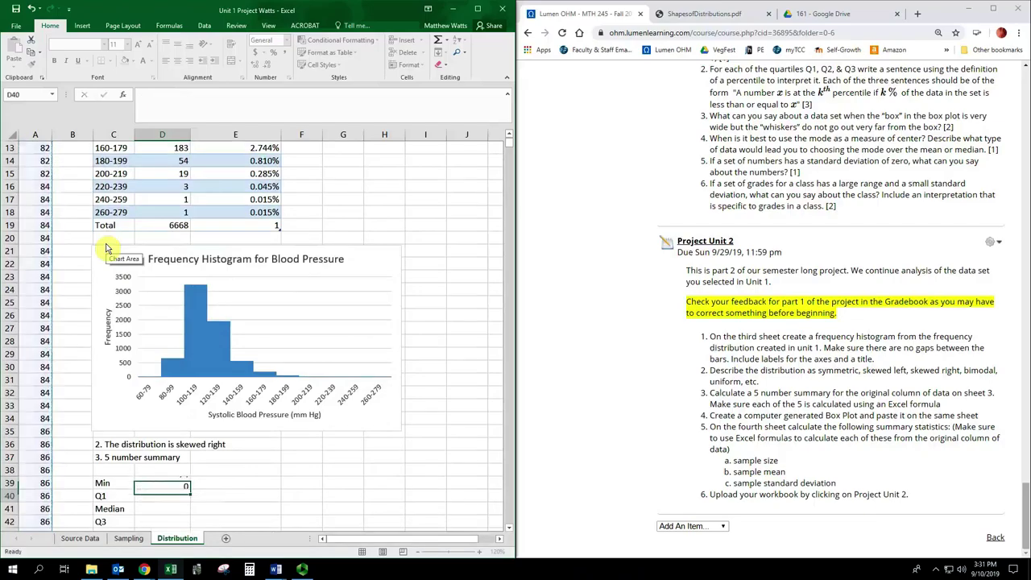
pyautogui.click(166, 484)
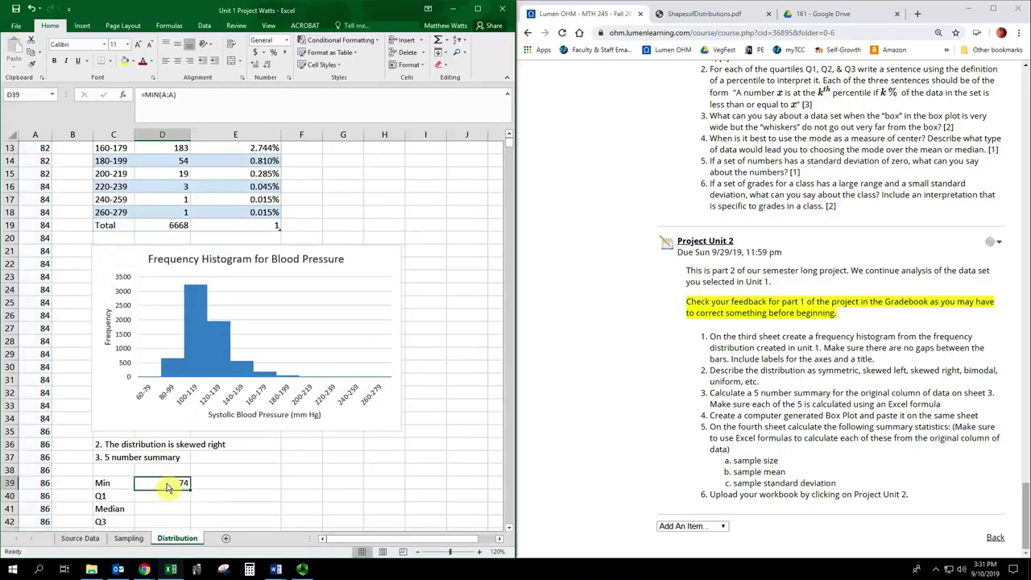
pyautogui.scroll(3, 40, 411)
pyautogui.scroll(1, 68, 352)
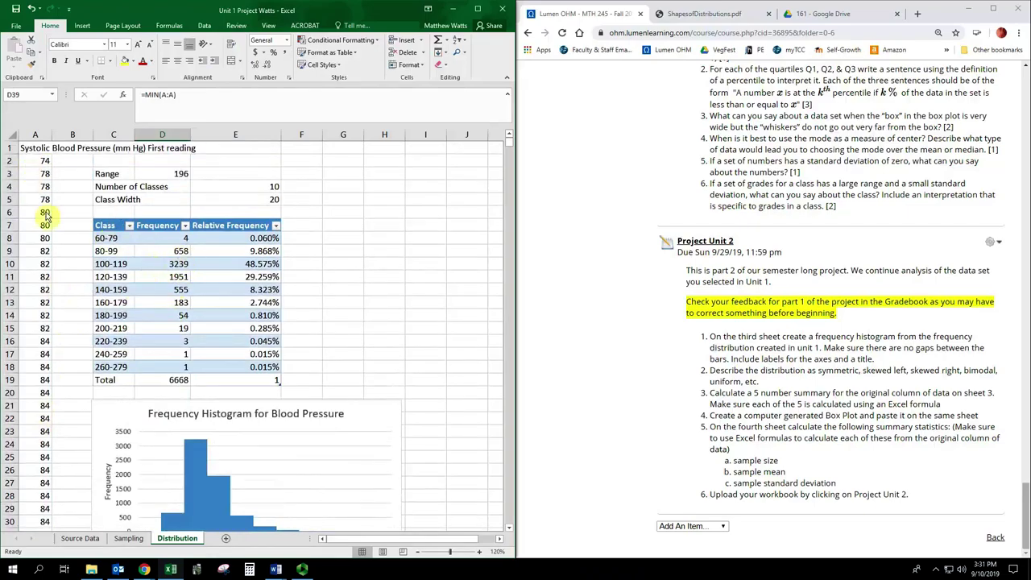
pyautogui.click(36, 135)
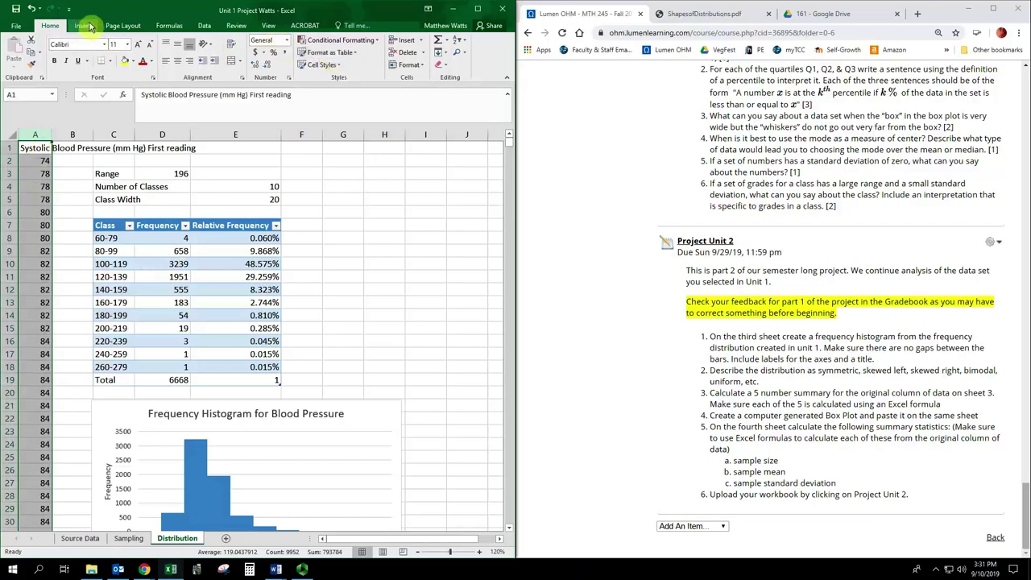
pyautogui.click(200, 26)
pyautogui.click(231, 57)
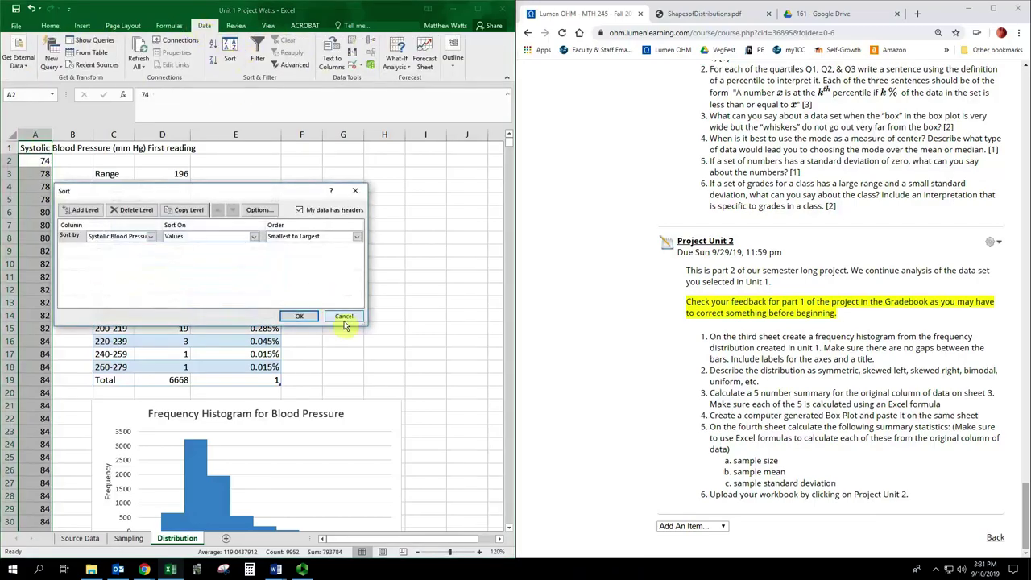
pyautogui.click(344, 316)
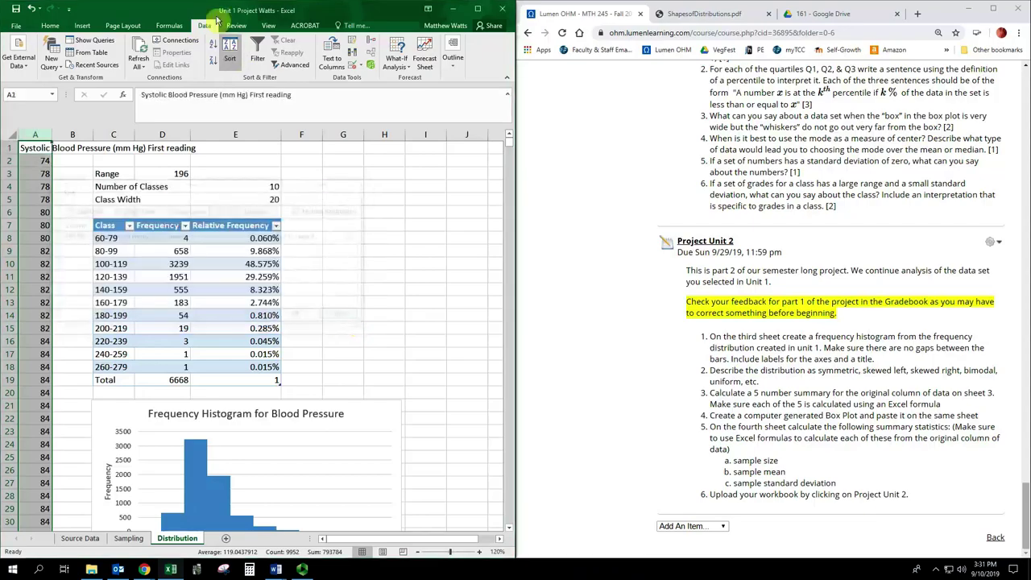
pyautogui.click(50, 25)
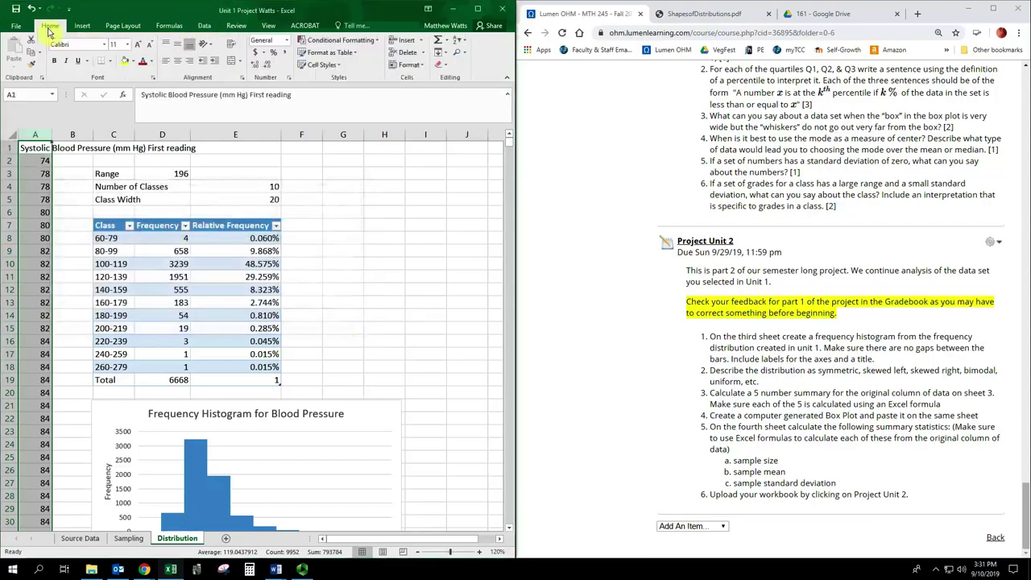
pyautogui.click(466, 46)
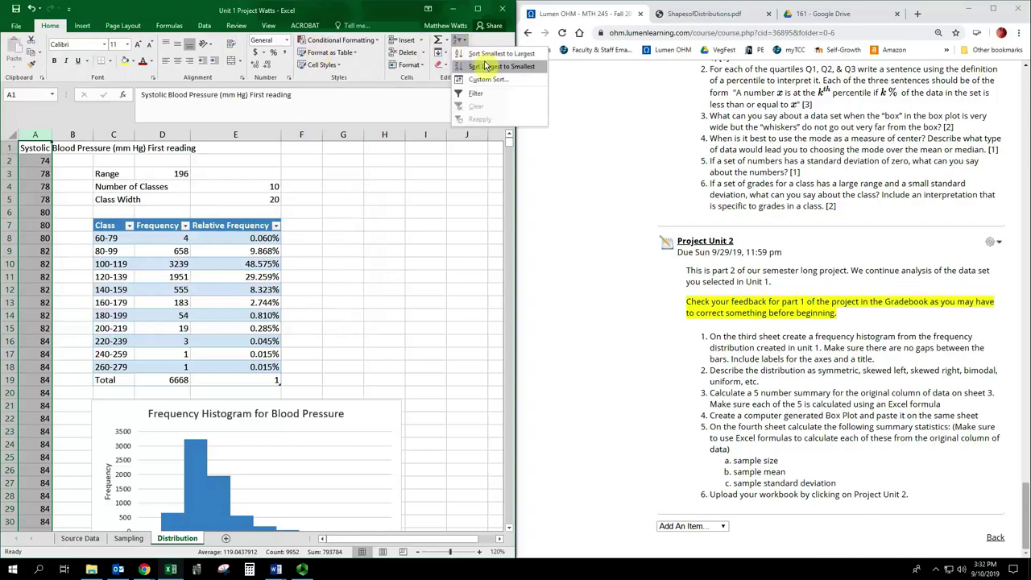
pyautogui.click(486, 56)
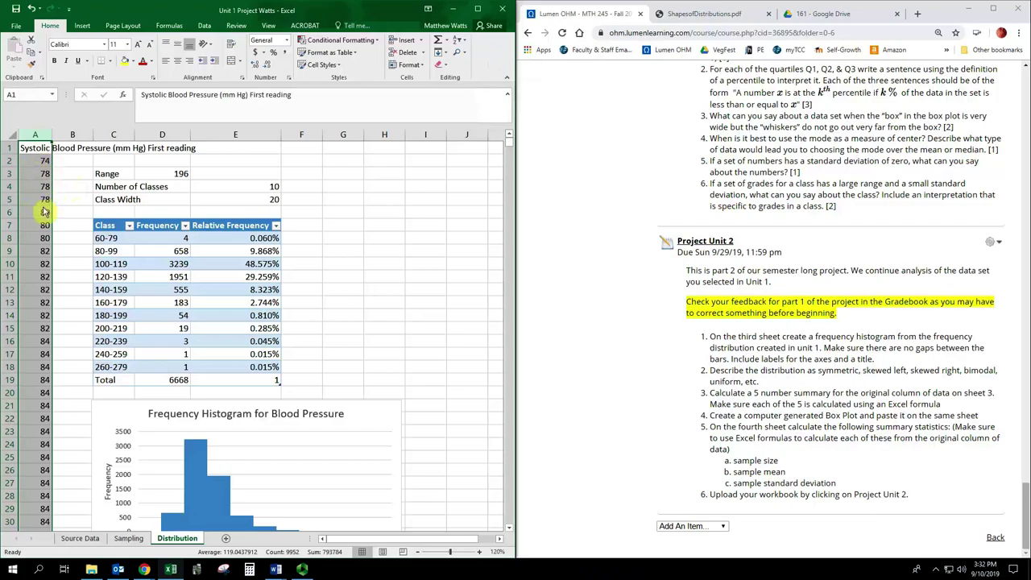
pyautogui.scroll(-6, 88, 266)
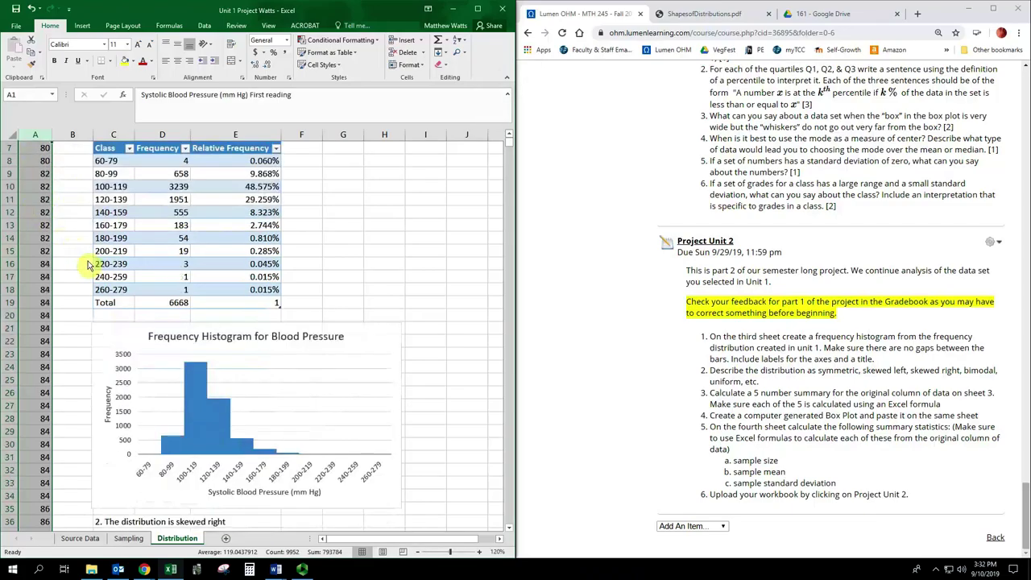
# Enter =QUARTILE(A:A,1) beside Q1, giving 106.
pyautogui.click(184, 407)
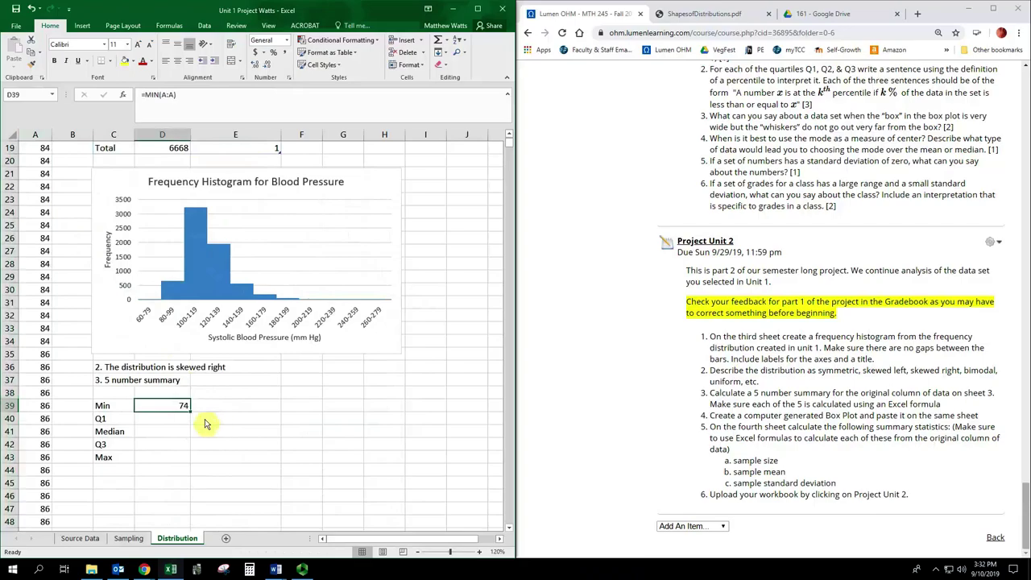
pyautogui.doubleClick(168, 405)
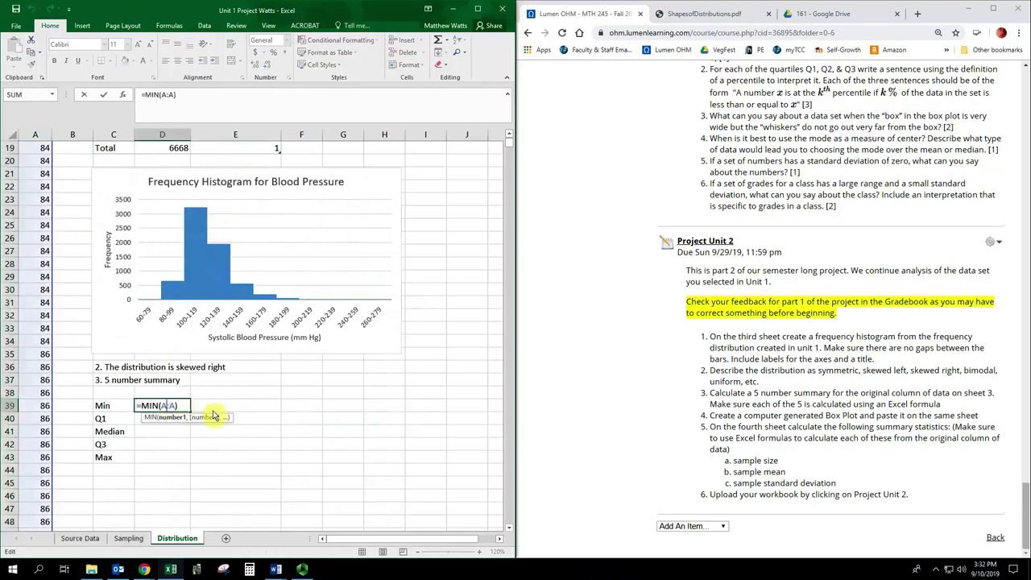
pyautogui.press('Return')
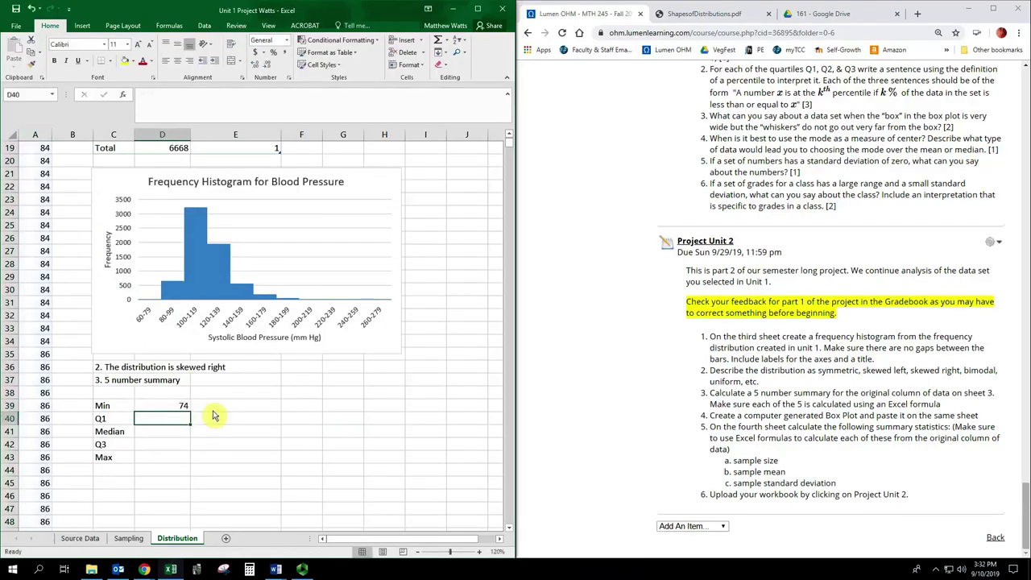
pyautogui.write('=QUA')
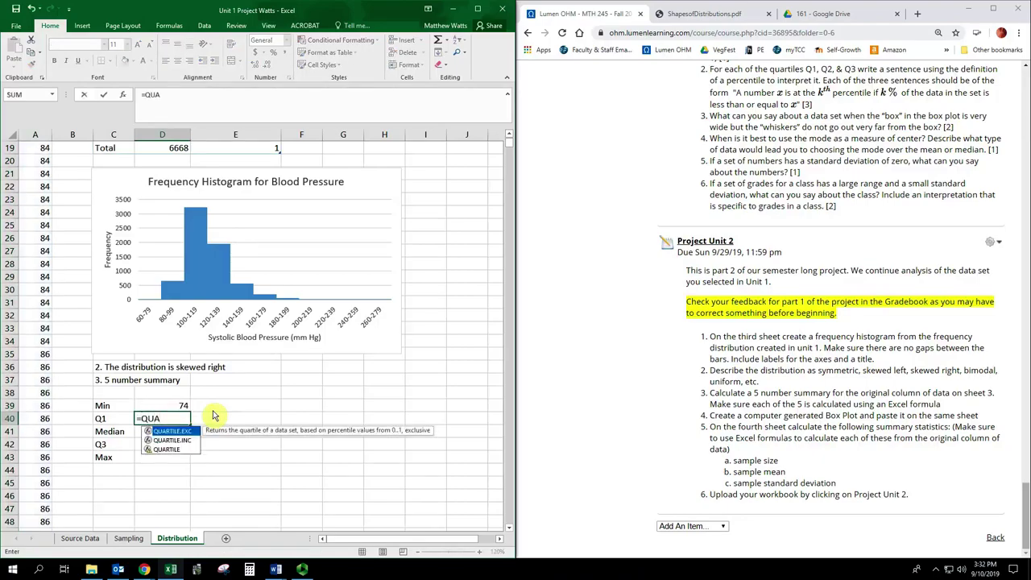
pyautogui.press('Down')
pyautogui.press('Down')
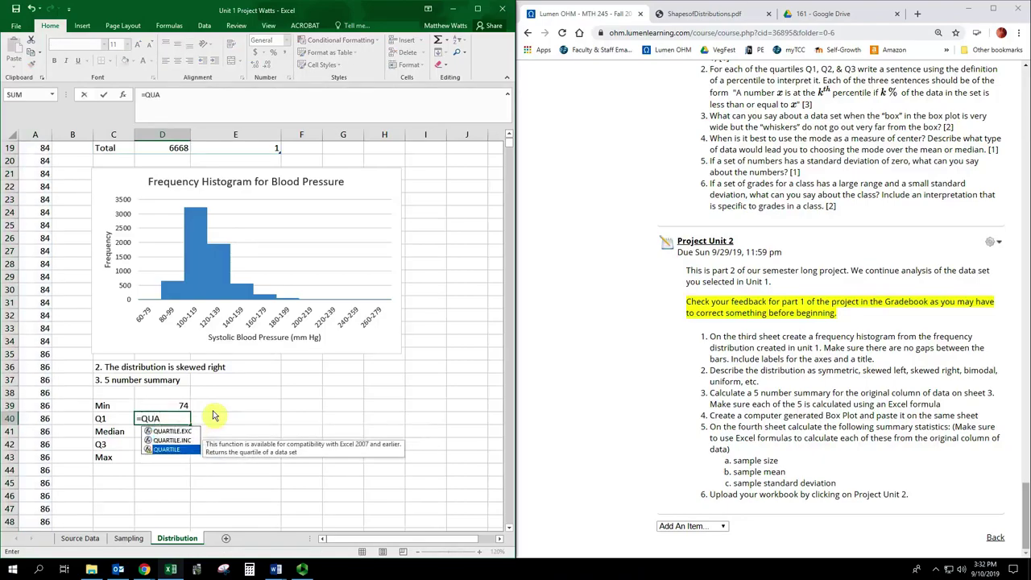
pyautogui.press('Up')
pyautogui.press('Up')
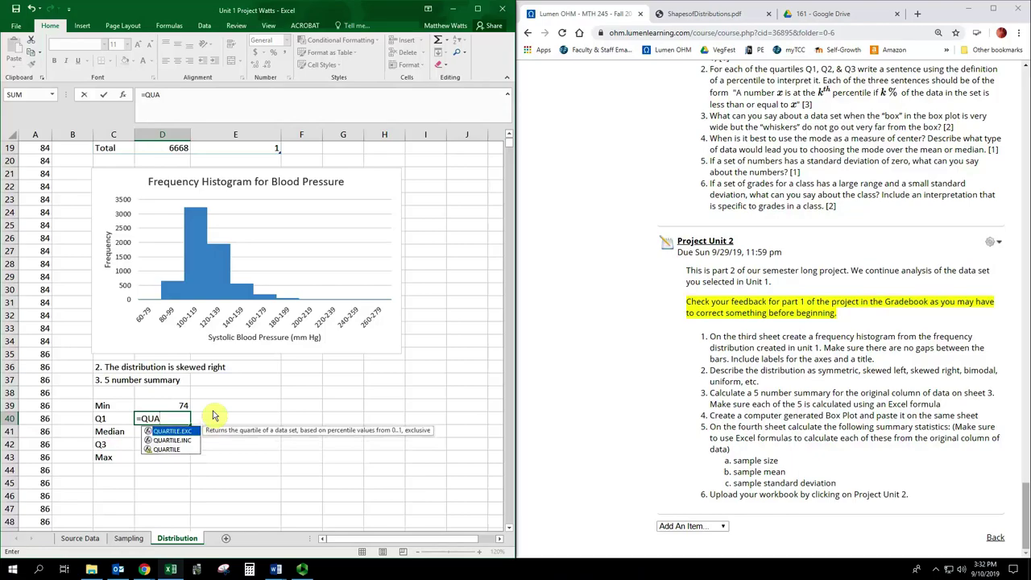
pyautogui.press('Down')
pyautogui.press('Down')
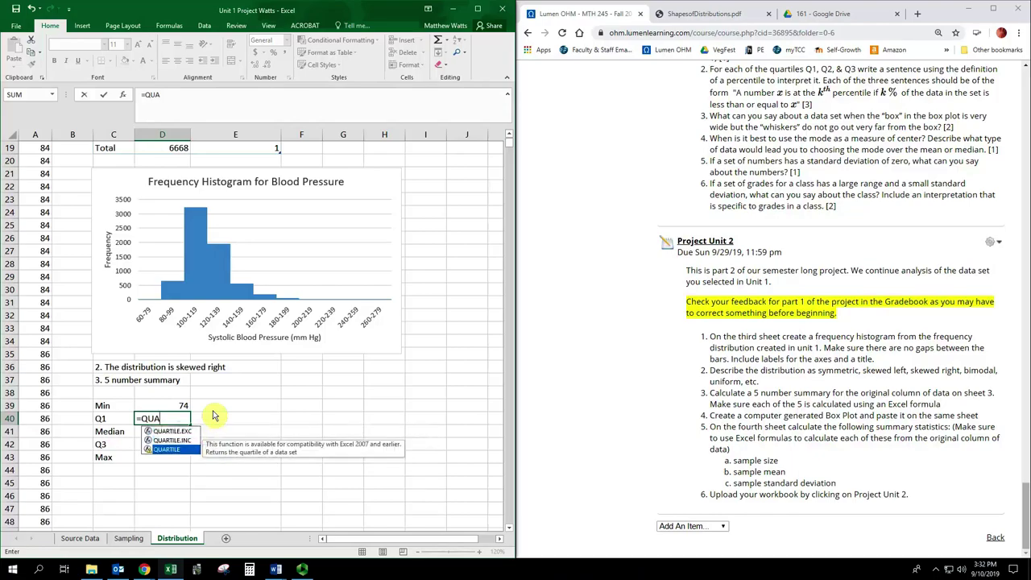
pyautogui.press('Tab')
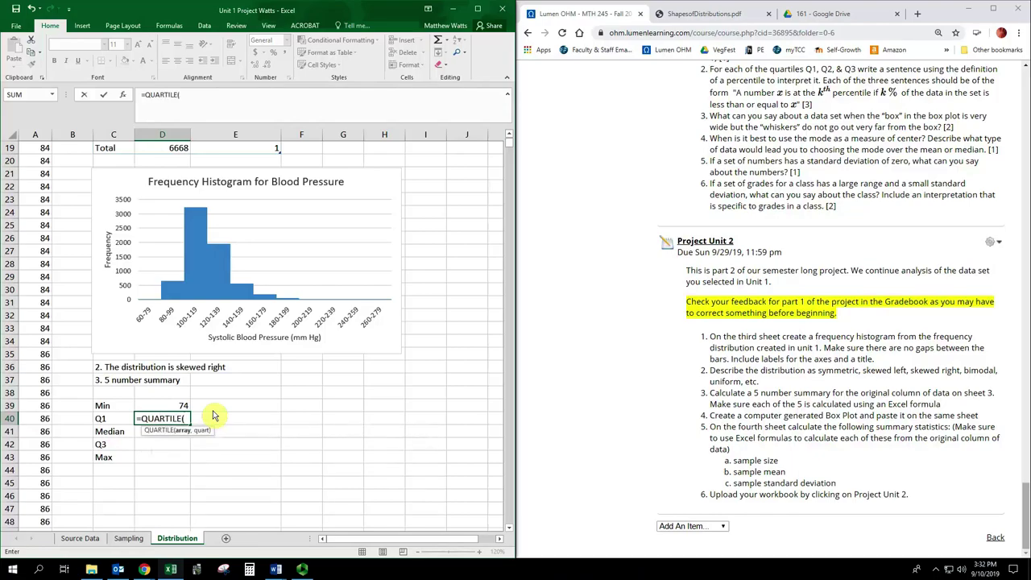
pyautogui.click(42, 135)
pyautogui.write(',')
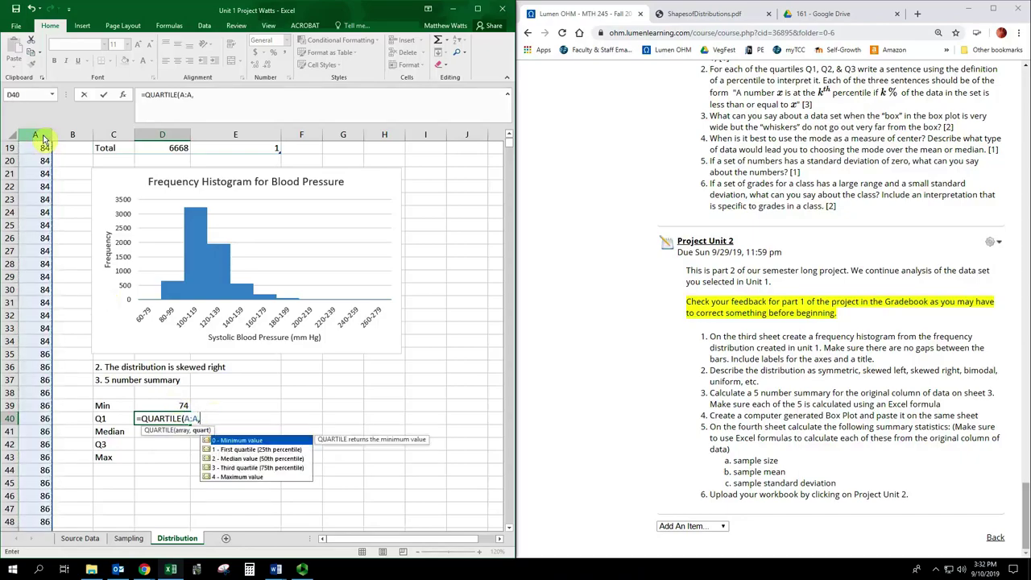
pyautogui.write('1)')
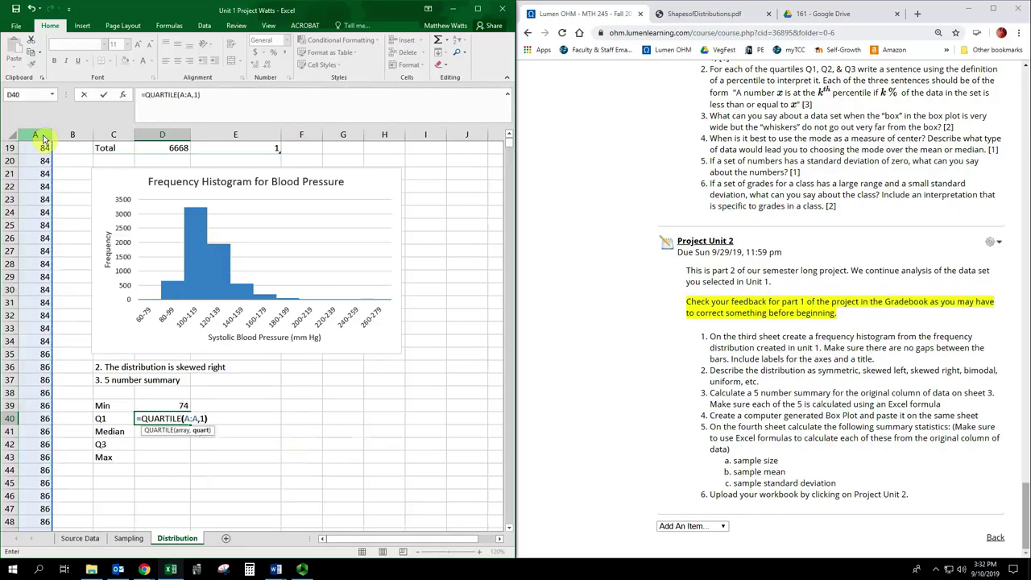
pyautogui.press('Return')
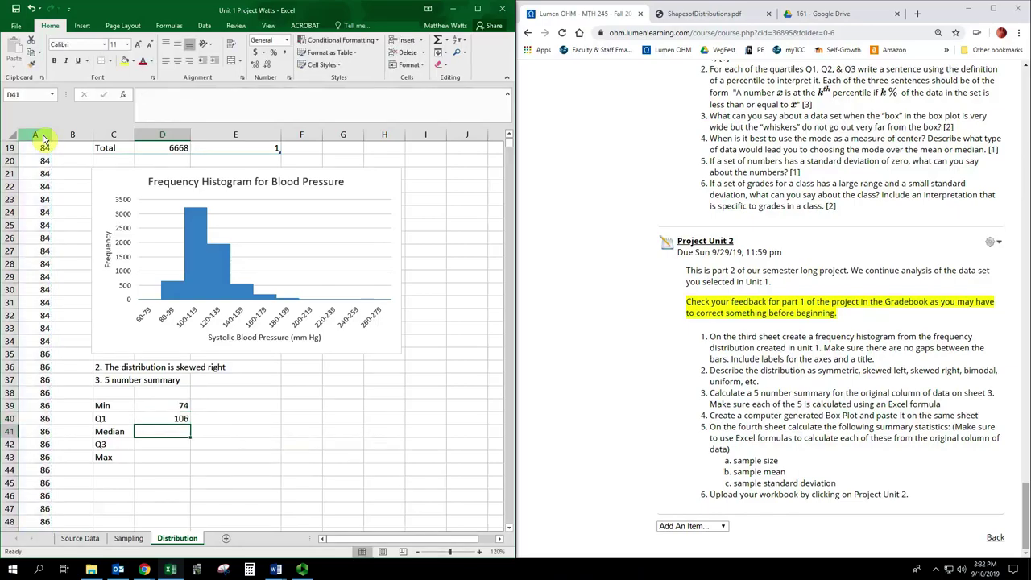
# Enter =MEDIAN(A:A), =QUARTILE(A:A,3) and =MAX(A:A), giving 116, 128 and 270.
pyautogui.write('=MEDIAN')
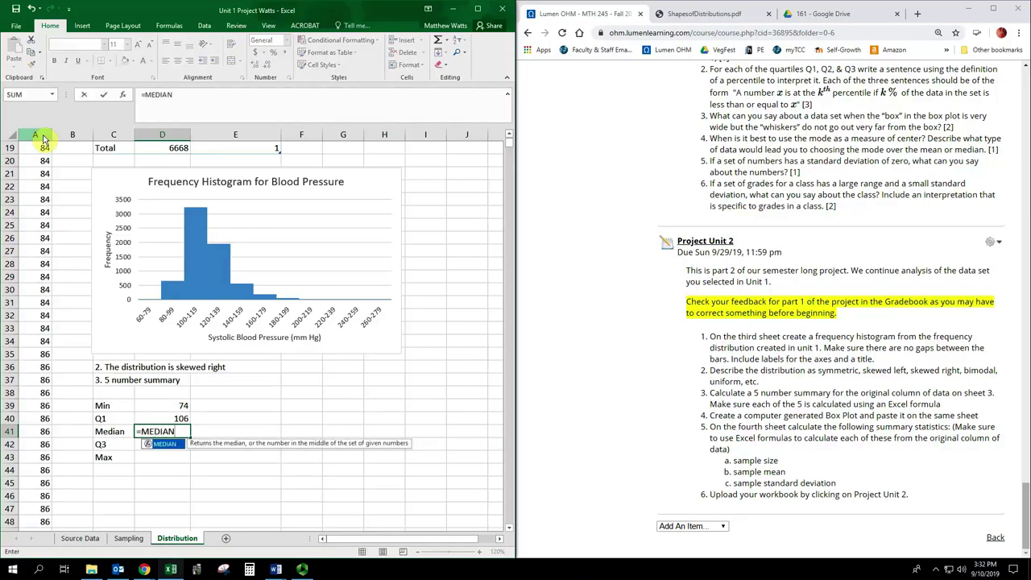
pyautogui.write('(')
pyautogui.click(35, 136)
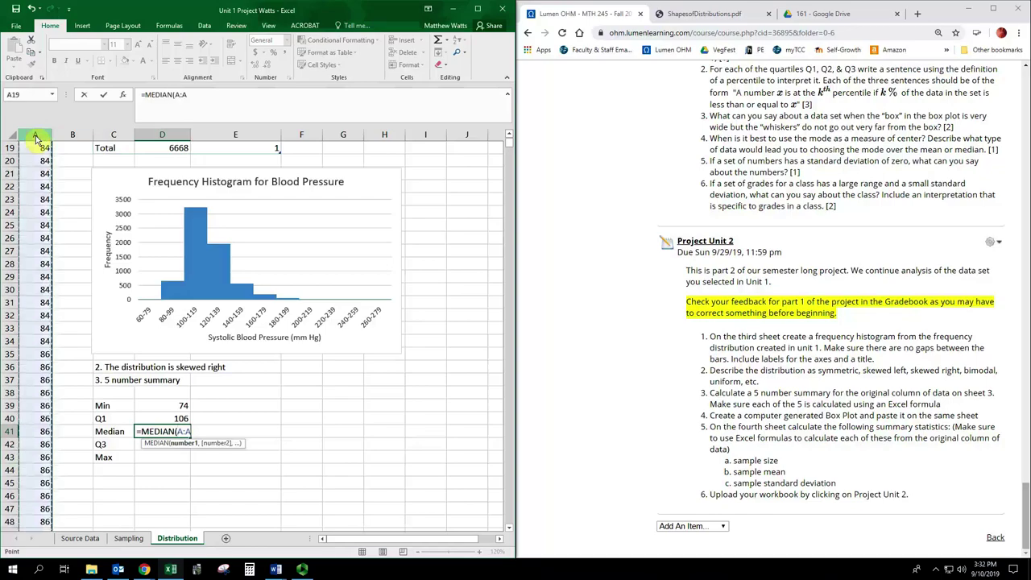
pyautogui.press('Return')
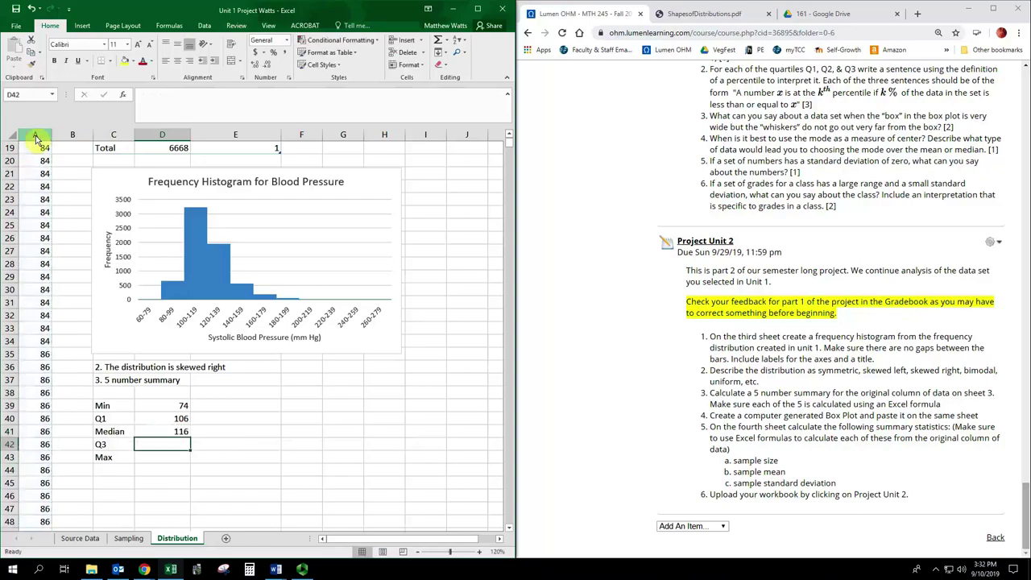
pyautogui.write('=QUART')
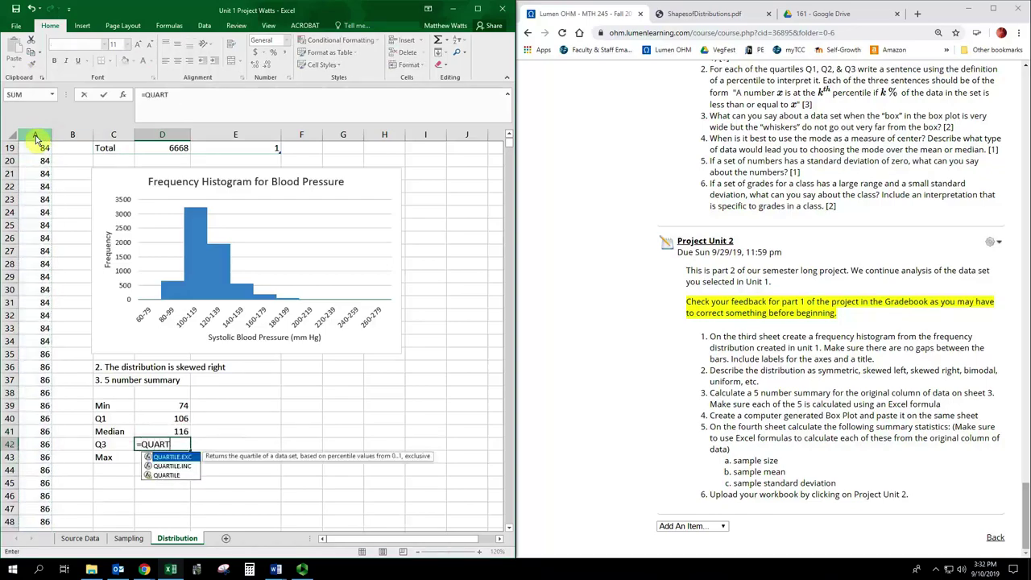
pyautogui.write('ILE(')
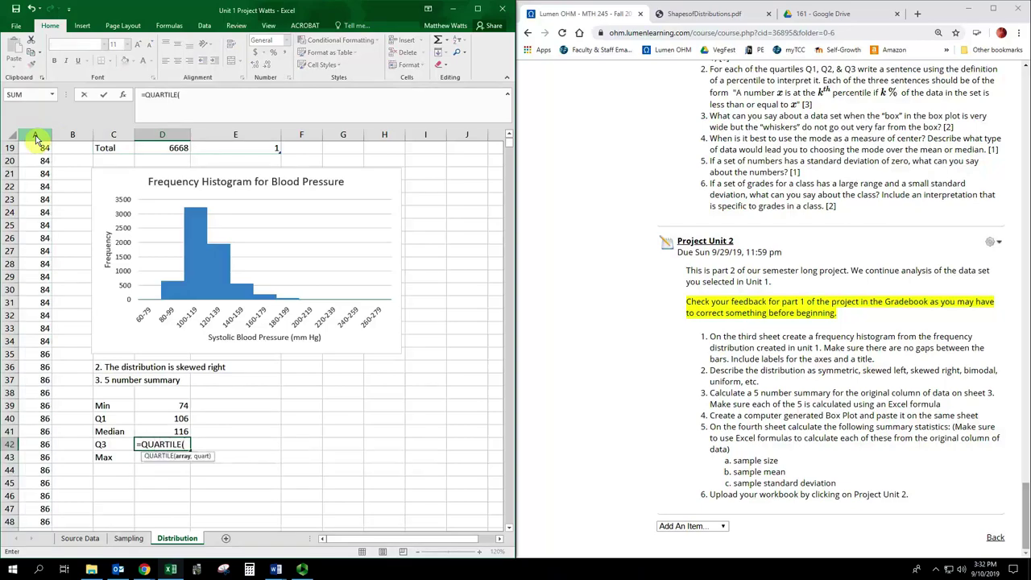
pyautogui.click(36, 138)
pyautogui.write(',3)')
pyautogui.press('Return')
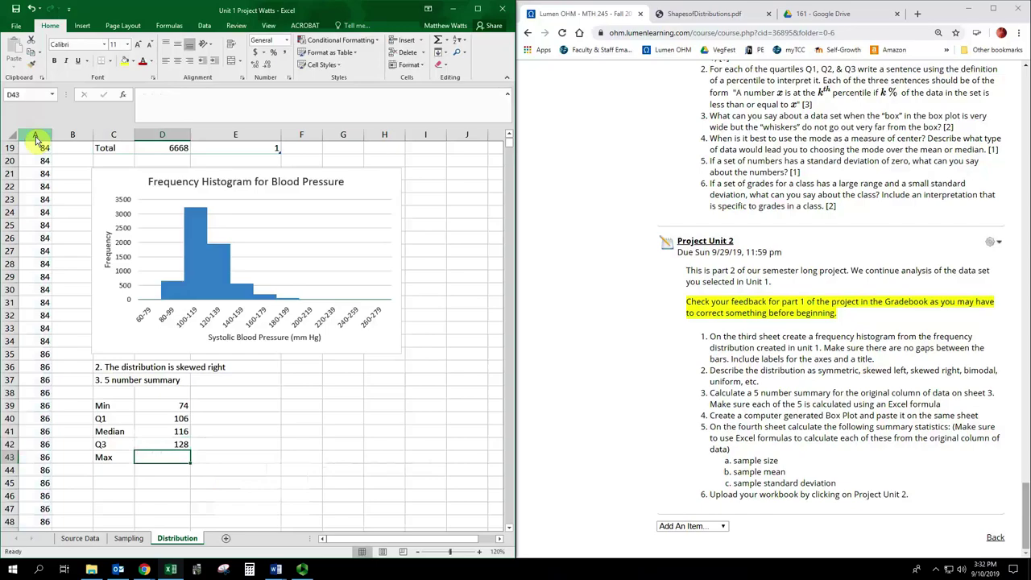
pyautogui.write('=MAX')
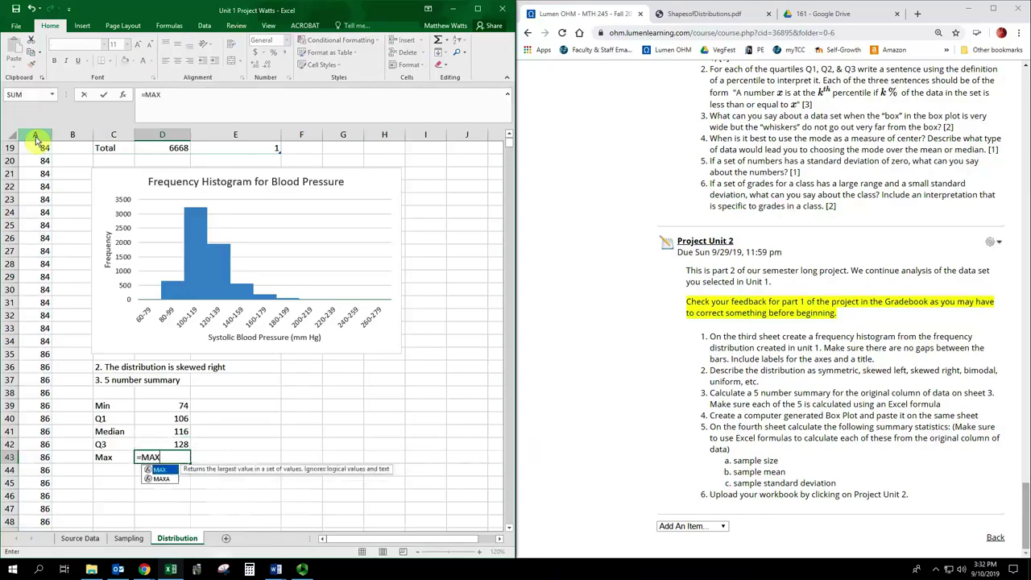
pyautogui.write('(')
pyautogui.click(35, 137)
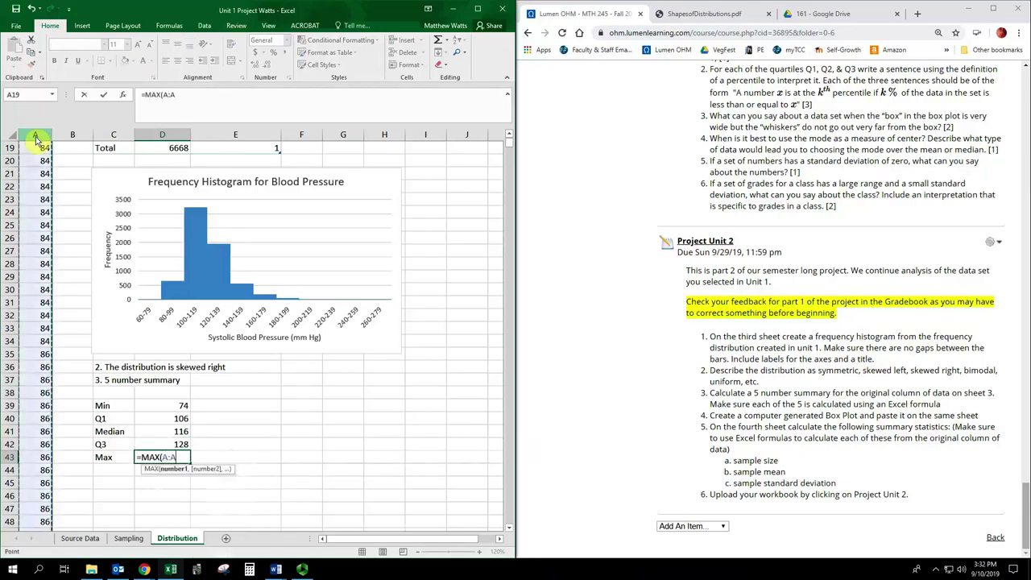
pyautogui.press('Return')
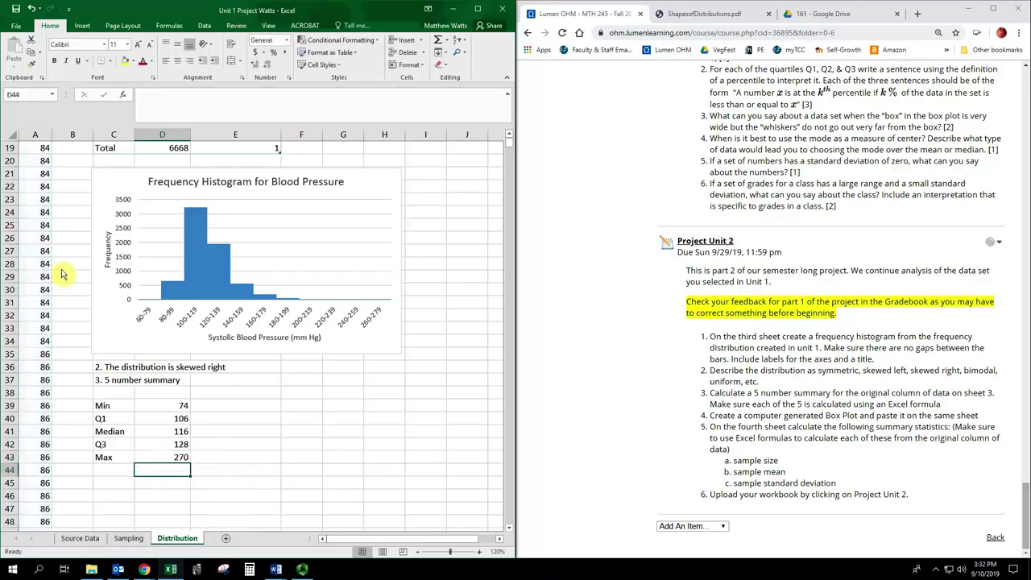
pyautogui.moveTo(101, 407); pyautogui.dragTo(165, 457)
# Convert the summary range into a table without headers and turn off its header row.
pyautogui.click(84, 27)
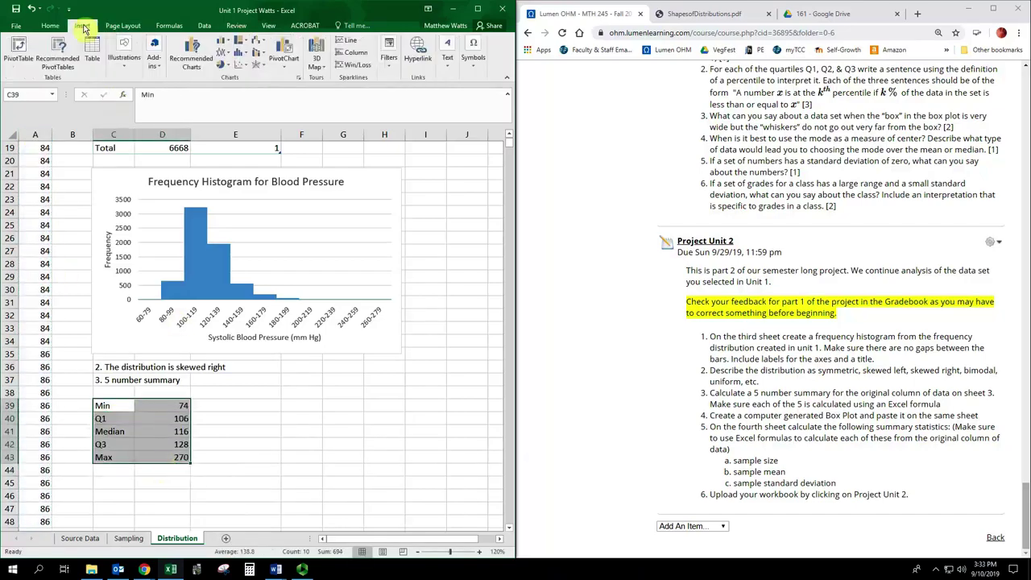
pyautogui.click(90, 47)
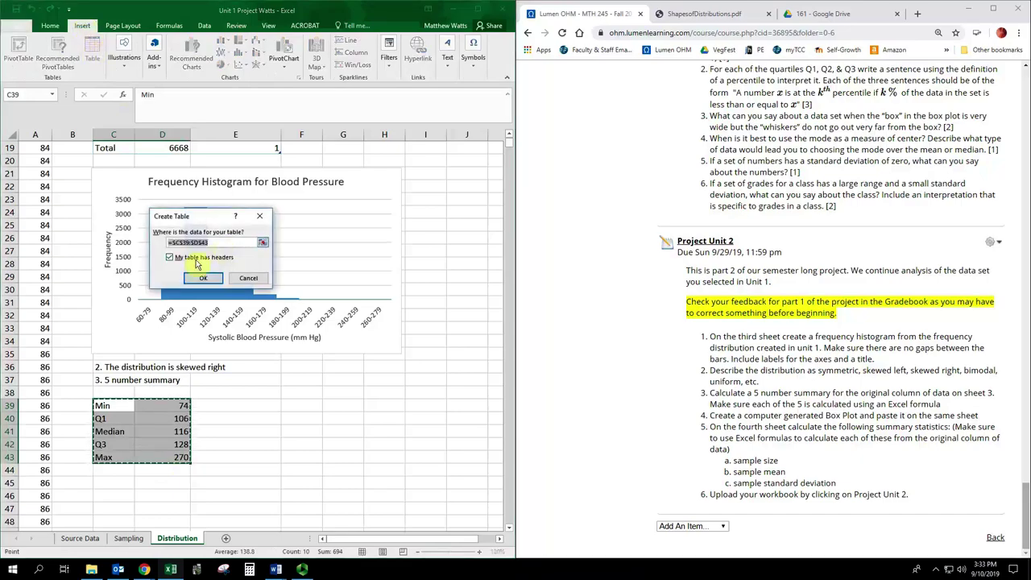
pyautogui.click(170, 259)
pyautogui.click(170, 258)
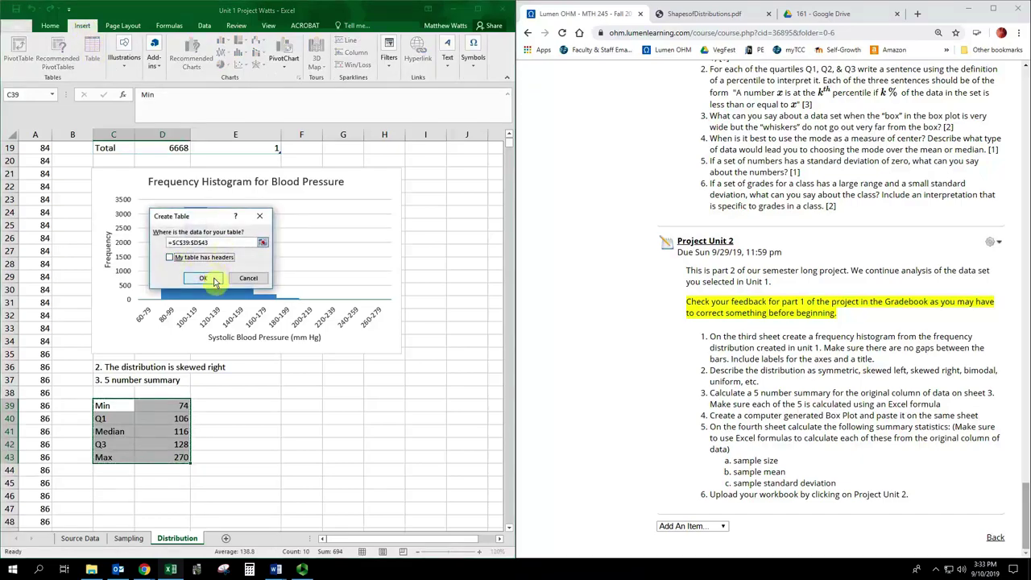
pyautogui.click(204, 278)
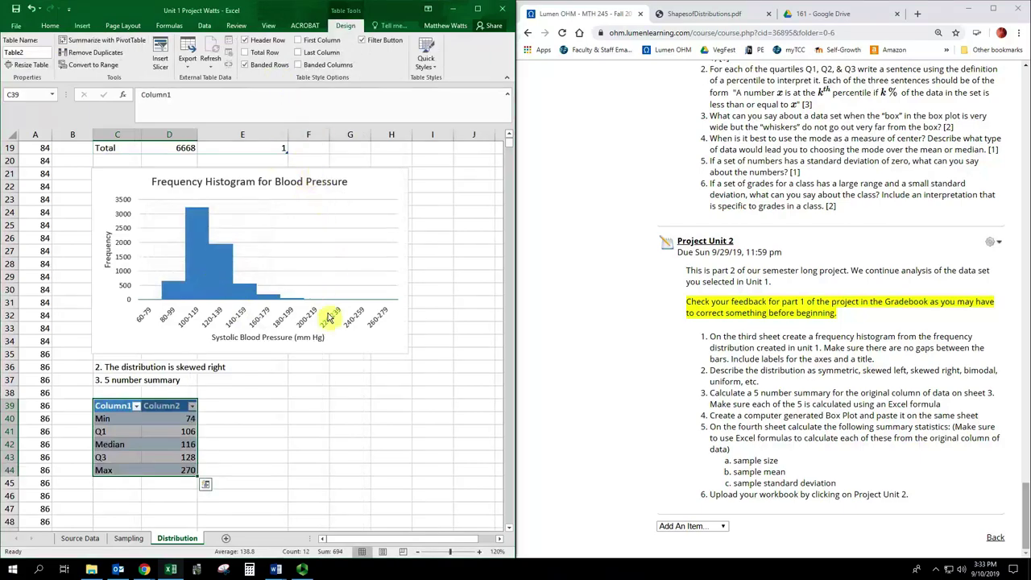
pyautogui.click(244, 40)
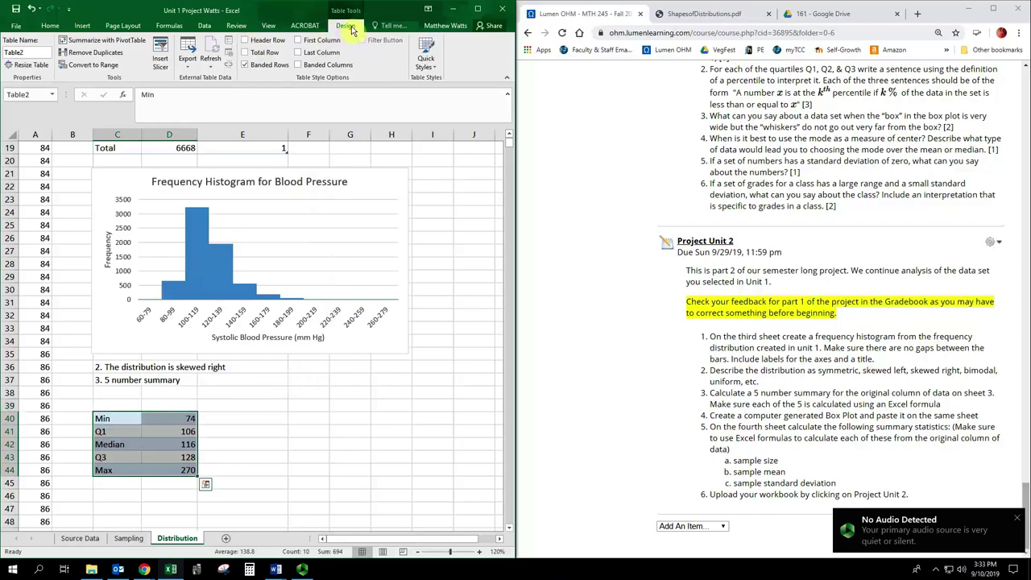
pyautogui.click(50, 25)
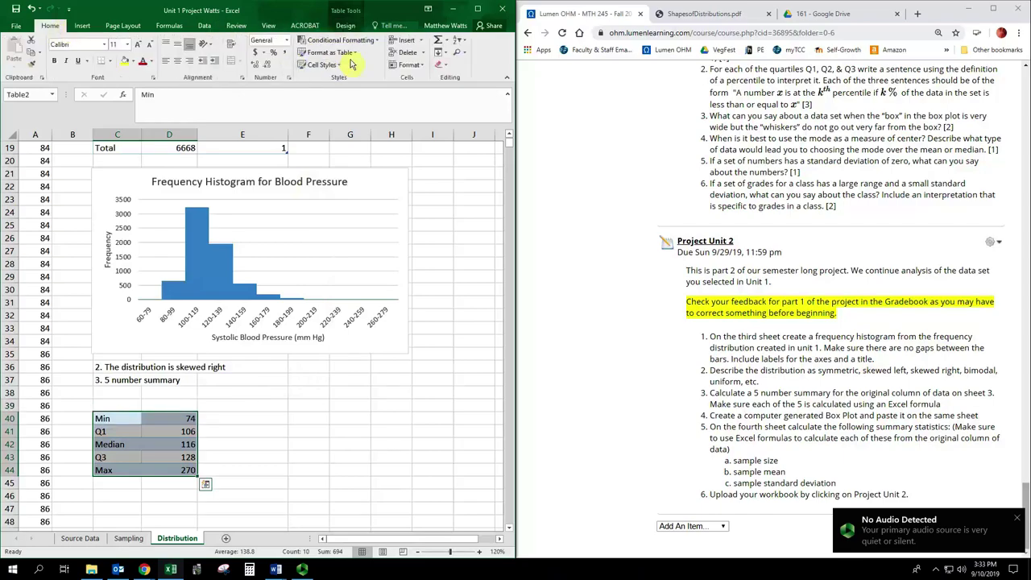
pyautogui.click(246, 456)
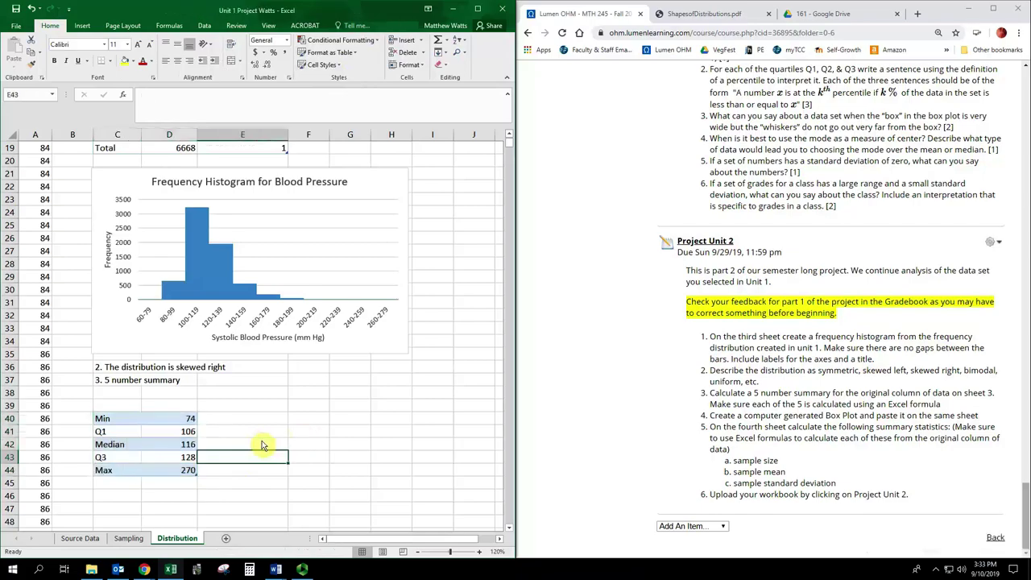
pyautogui.scroll(-1, 262, 446)
pyautogui.scroll(-1, 261, 445)
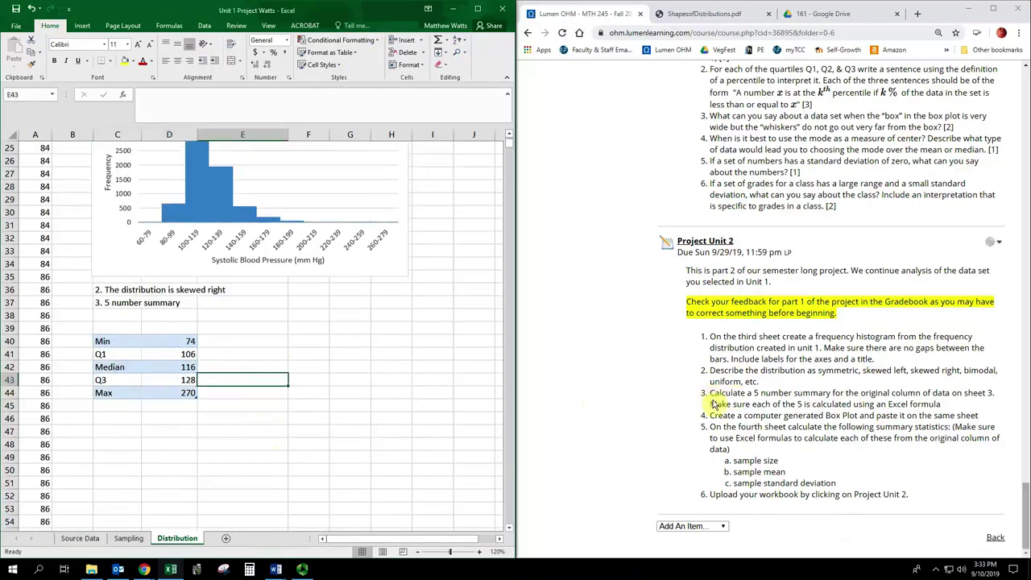
# Copy all of column A's blood pressure readings in the Excel workbook.
pyautogui.click(749, 428)
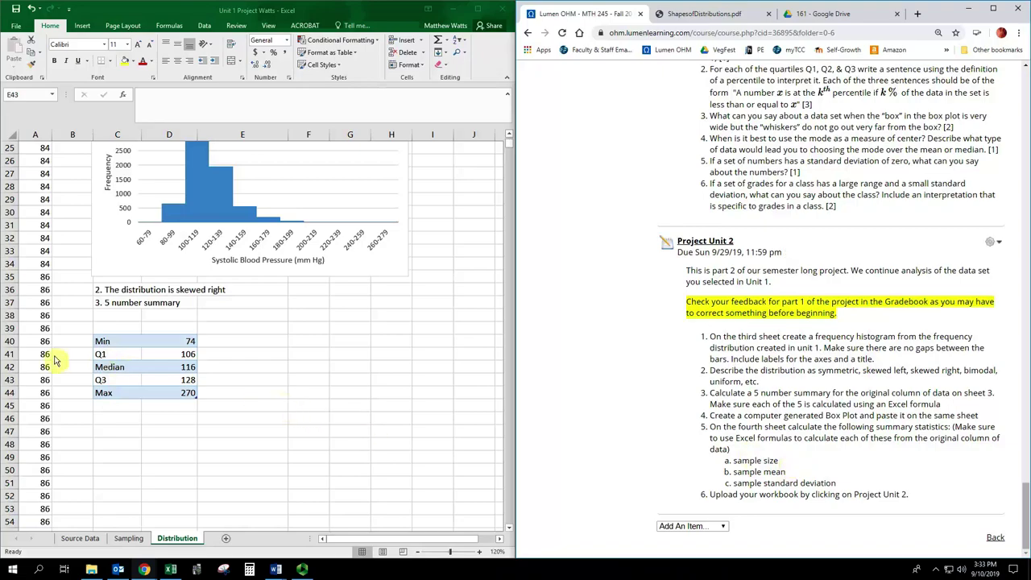
pyautogui.click(50, 318)
pyautogui.scroll(6, 45, 315)
pyautogui.scroll(2, 44, 315)
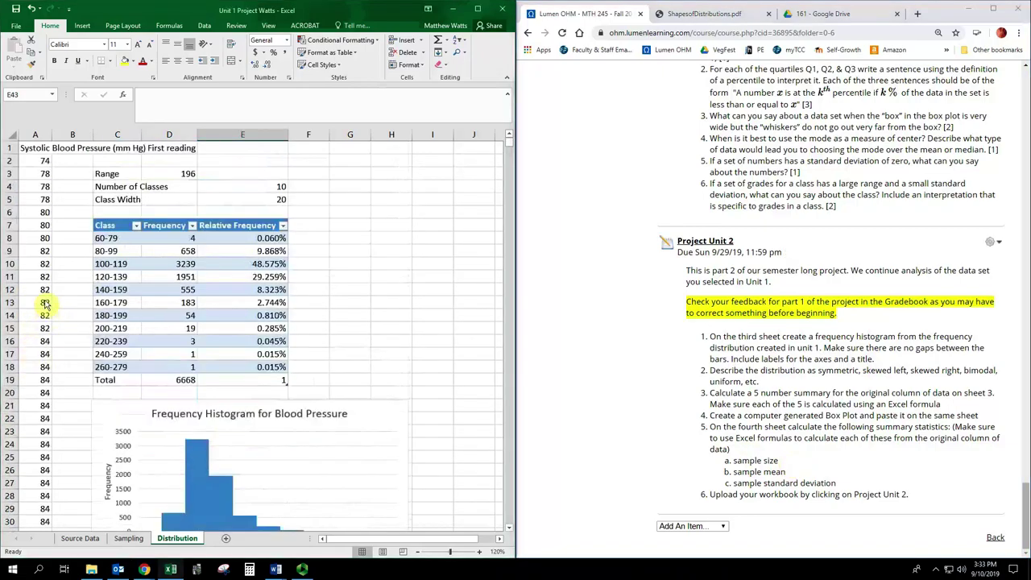
pyautogui.click(38, 136)
pyautogui.hotkey('ctrl', 'c')
# Open the Boxplot Generator link from the Lumen OHM course page.
pyautogui.click(635, 297)
pyautogui.scroll(3, 635, 297)
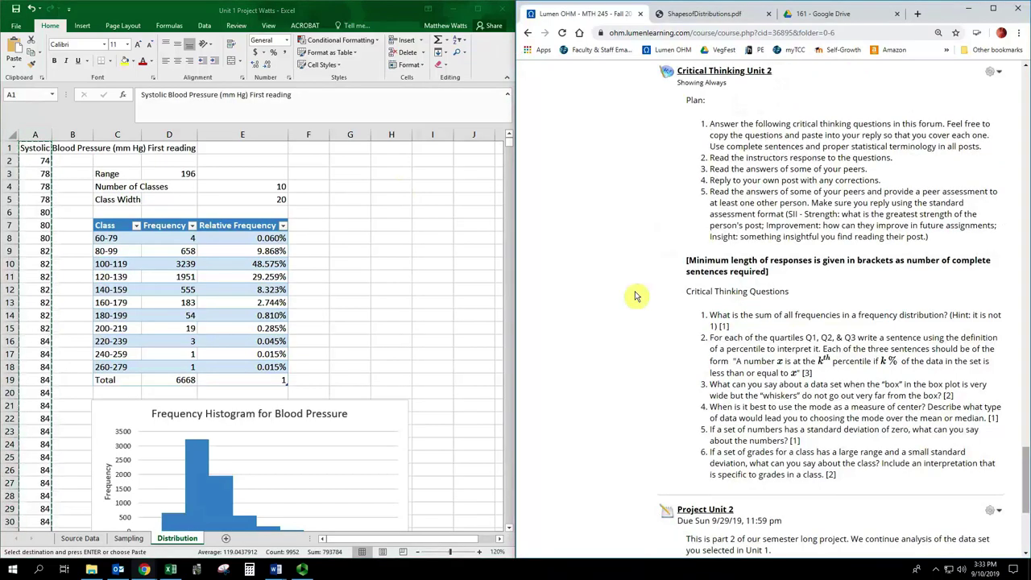
pyautogui.scroll(3, 635, 297)
pyautogui.scroll(3, 635, 297)
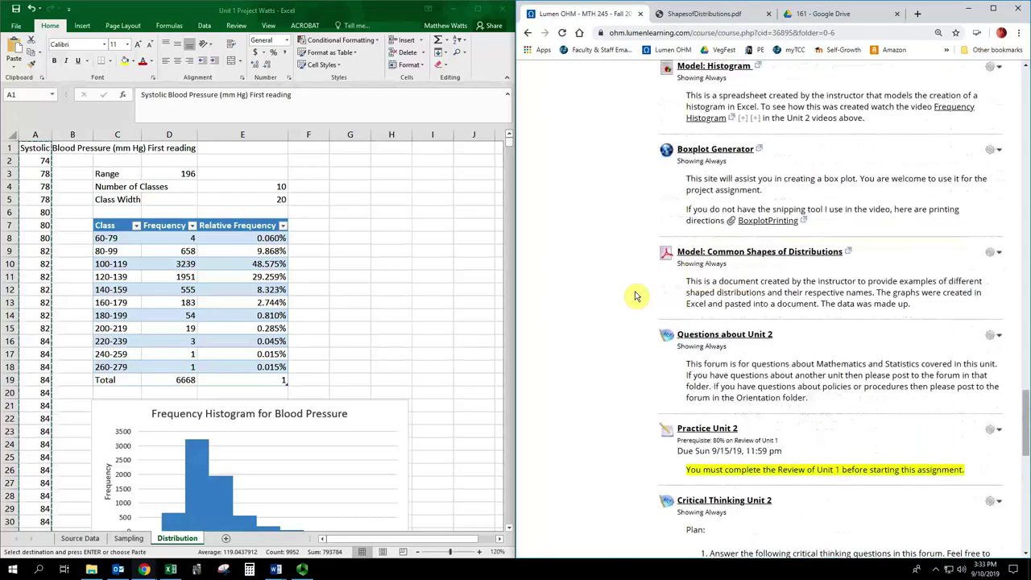
pyautogui.scroll(2, 635, 296)
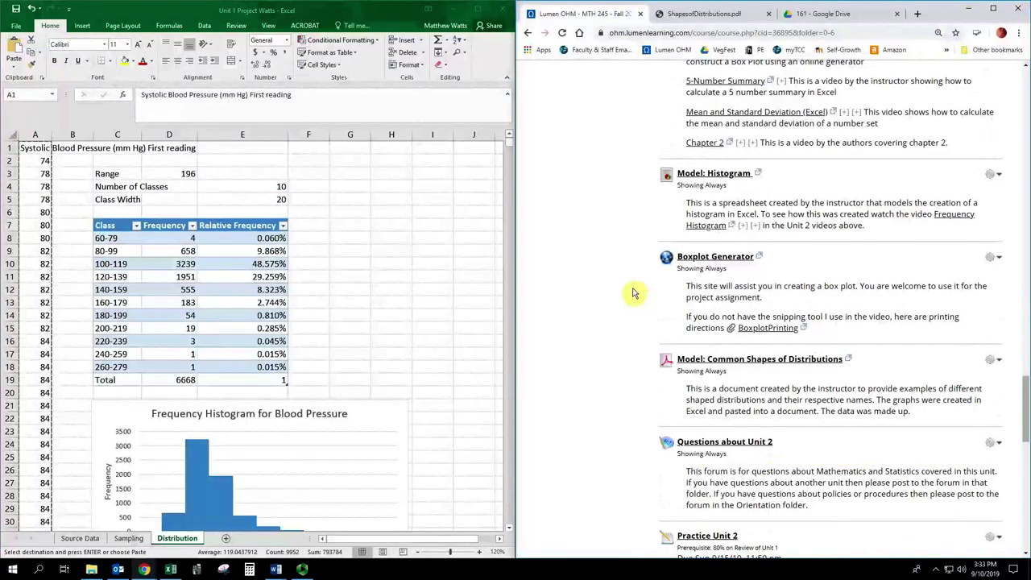
pyautogui.click(710, 258)
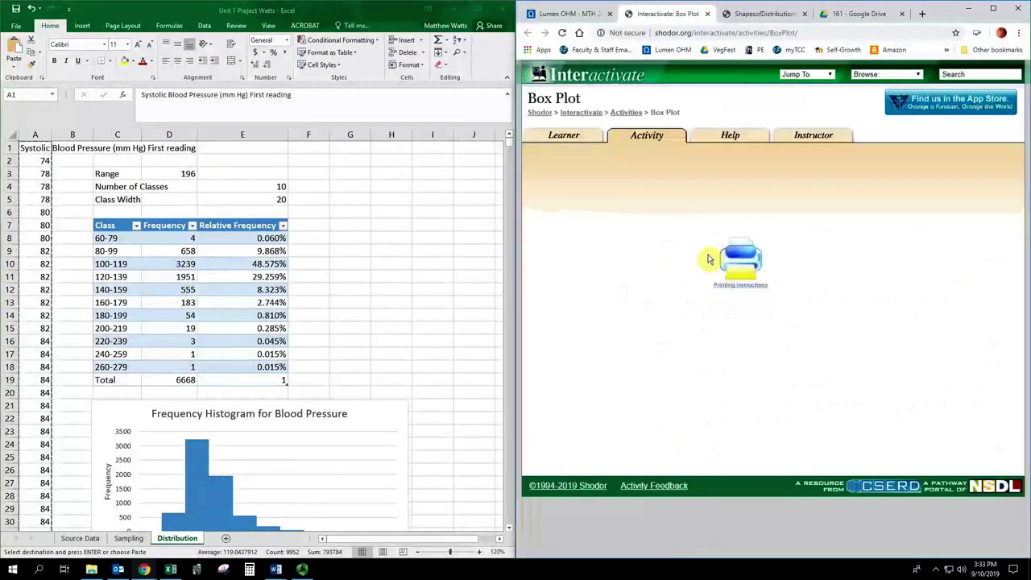
# Clear the sample data set and describe the data as 'Systolic Blood Pressure'.
pyautogui.scroll(-1, 709, 258)
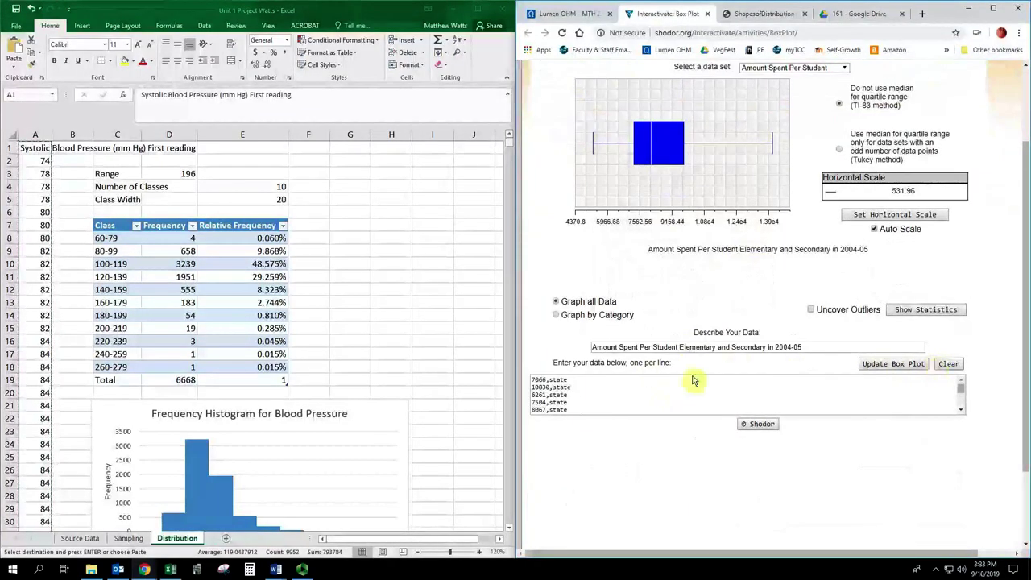
pyautogui.click(964, 367)
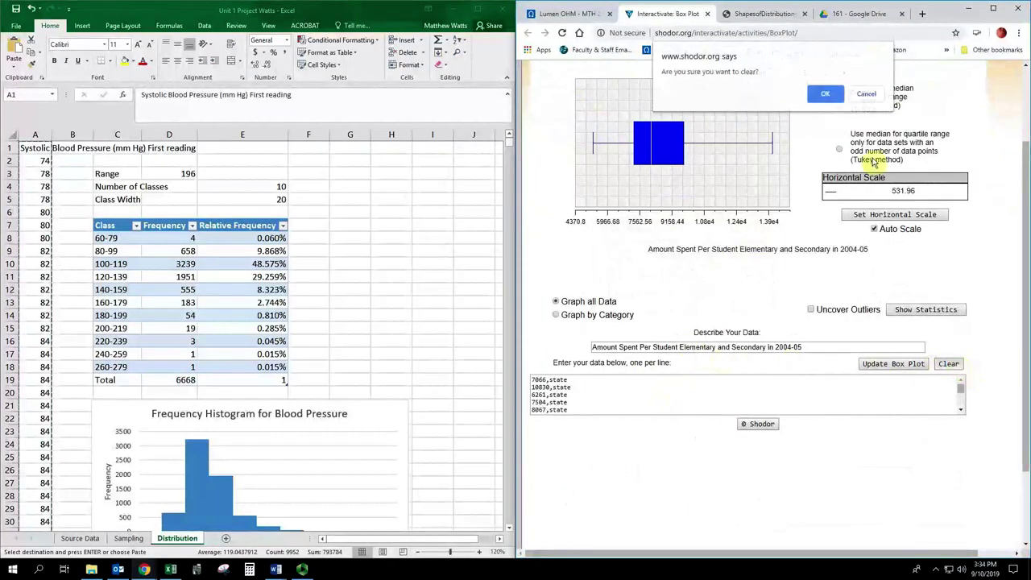
pyautogui.click(821, 95)
pyautogui.click(693, 348)
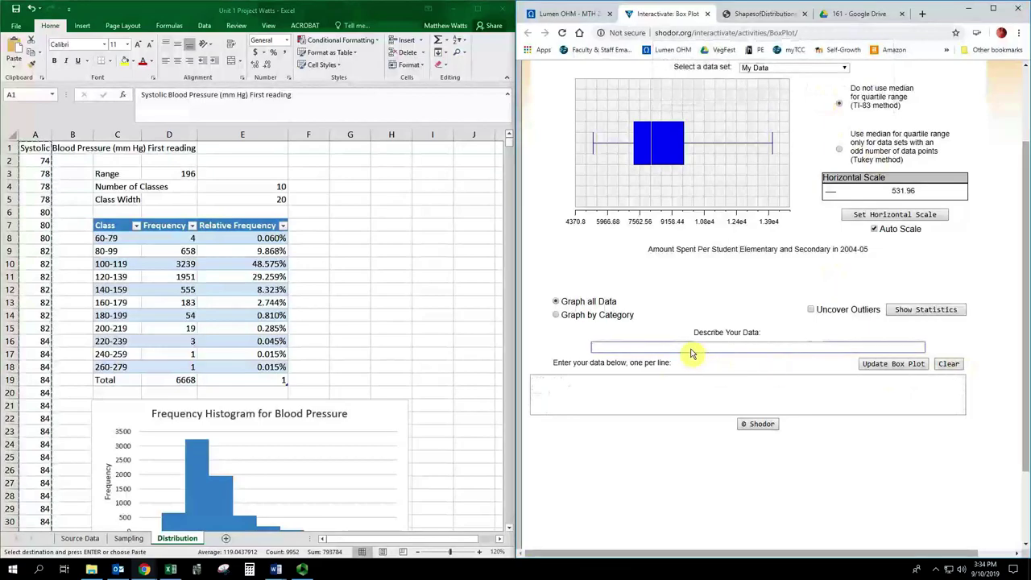
pyautogui.write('Systolic Blood Pressure')
# Paste the column A readings into the data box and delete the header line.
pyautogui.click(677, 392)
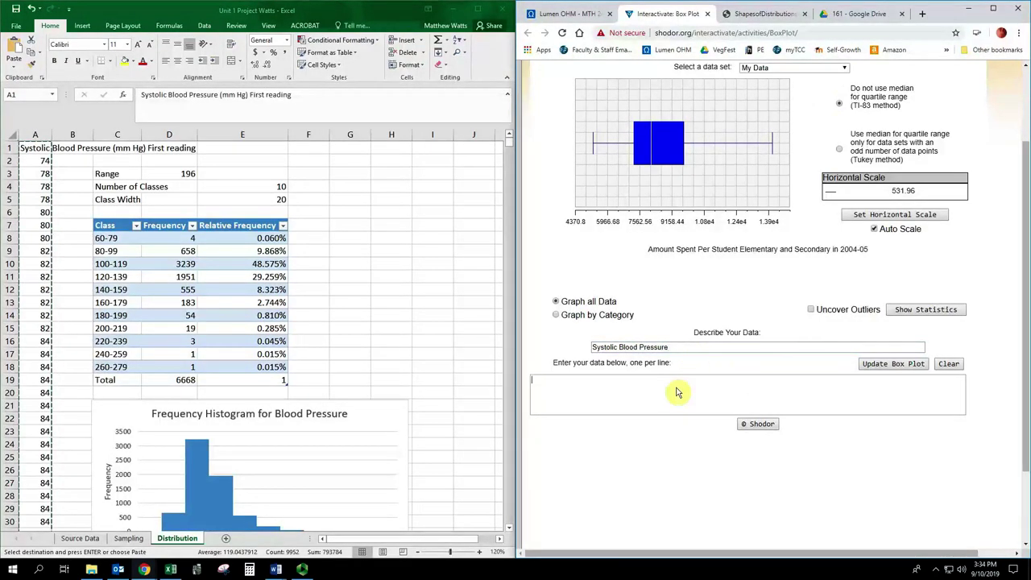
pyautogui.hotkey('ctrl', 'v')
pyautogui.hotkey('ctrl', 'Home')
pyautogui.press('Delete')
pyautogui.press('Delete')
pyautogui.press('Delete')
pyautogui.press('Delete')
pyautogui.press('Delete')
pyautogui.press('Delete')
pyautogui.hotkey('ctrl', 'v')
pyautogui.moveTo(962, 407); pyautogui.dragTo(962, 385)
pyautogui.moveTo(695, 379); pyautogui.dragTo(528, 382)
pyautogui.press('BackSpace')
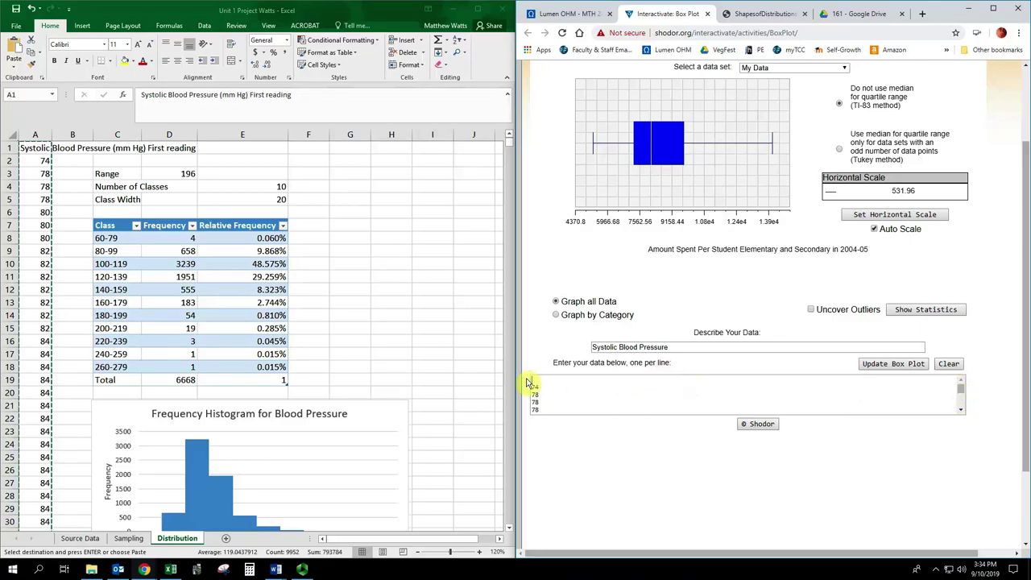
# Place the cursor at the end of the data box and start a new line after 270.
pyautogui.click(961, 411)
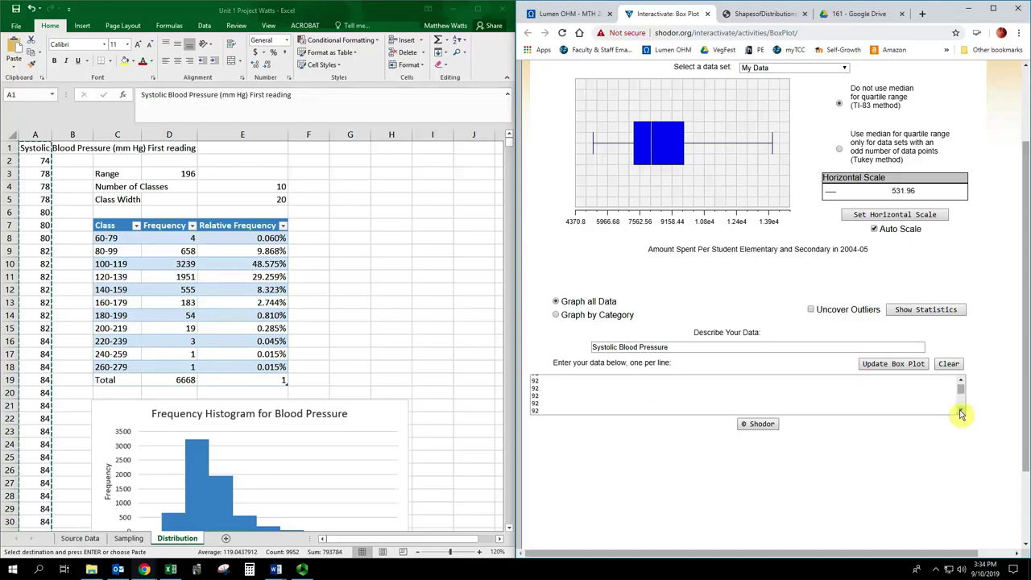
pyautogui.click(961, 413)
pyautogui.click(961, 413)
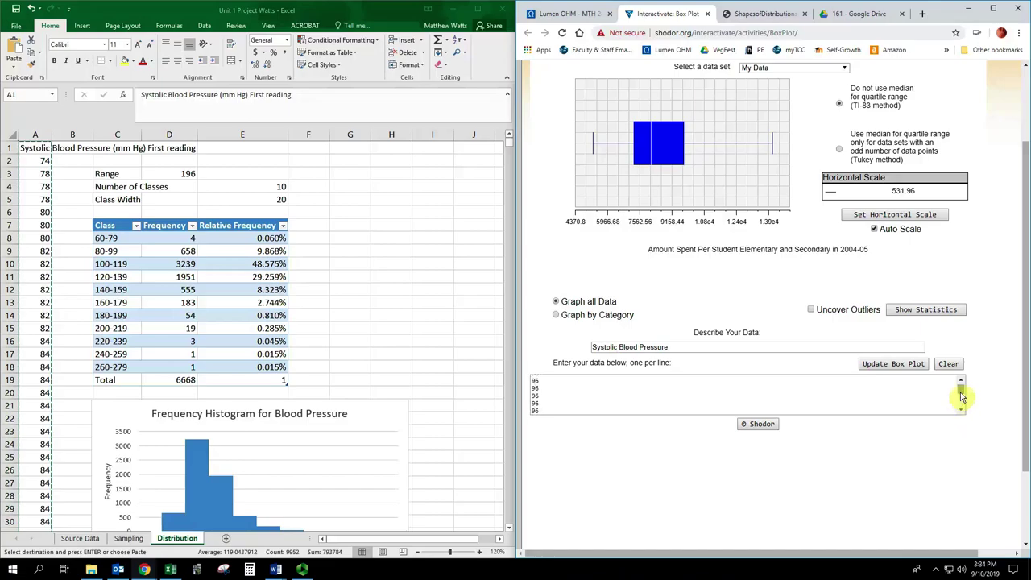
pyautogui.moveTo(962, 400); pyautogui.dragTo(962, 414)
pyautogui.click(963, 382)
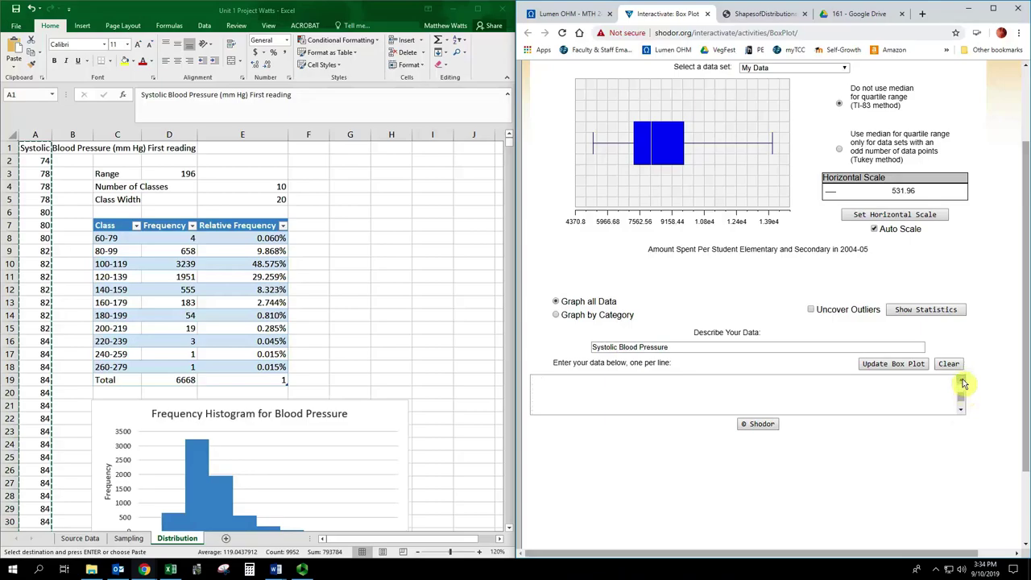
pyautogui.click(963, 382)
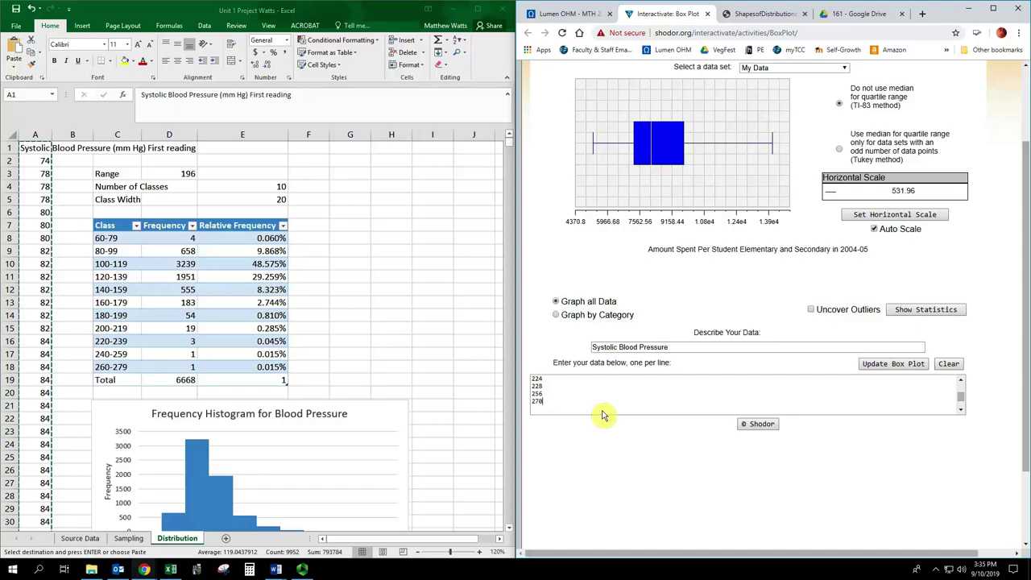
pyautogui.press('Return')
pyautogui.press('Return')
pyautogui.press('Return')
pyautogui.press('Return')
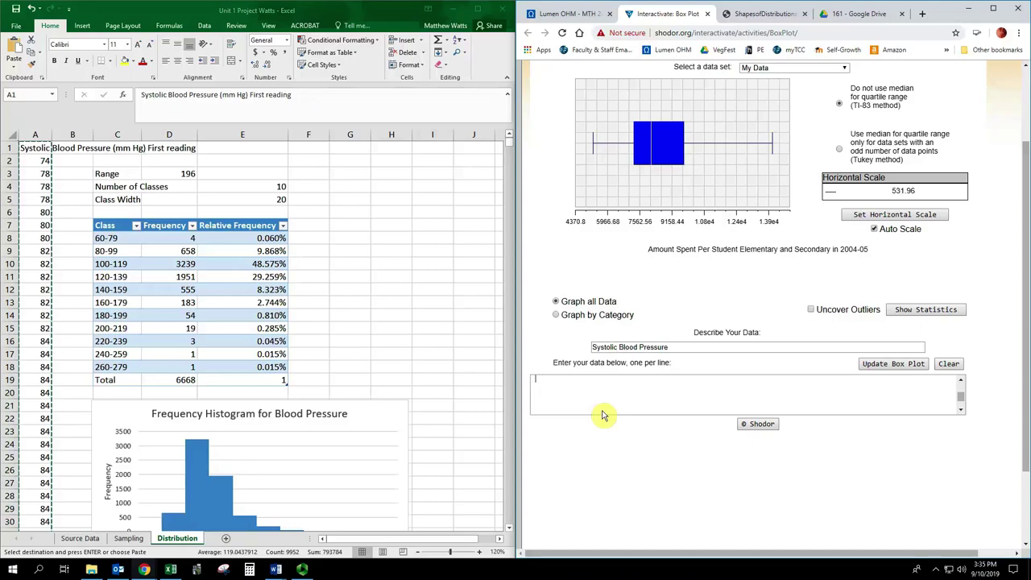
# Paste the copied readings, try to redraw the box plot, and dismiss the input error alert.
pyautogui.scroll(3, 603, 412)
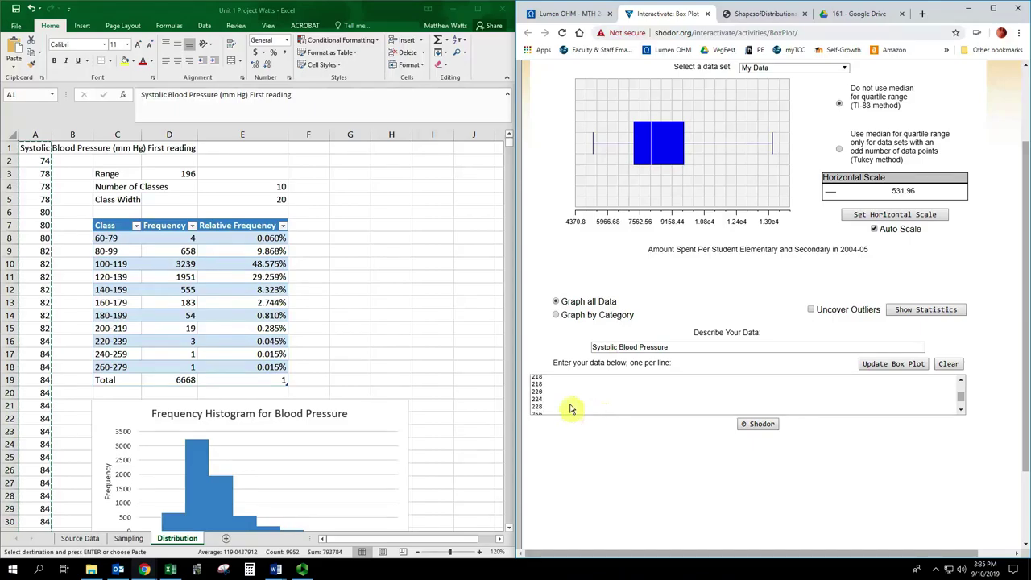
pyautogui.scroll(-3, 556, 406)
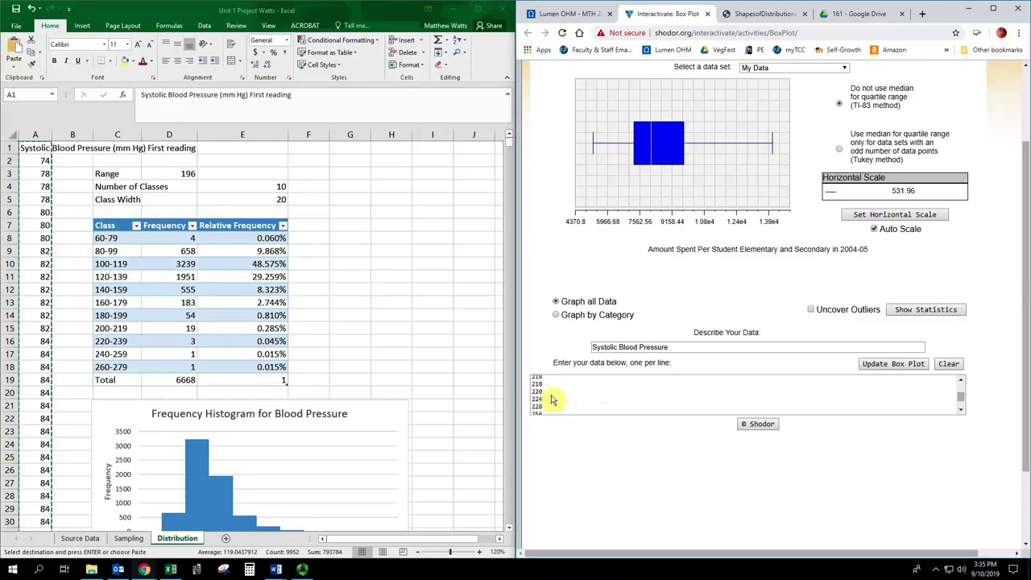
pyautogui.click(549, 390)
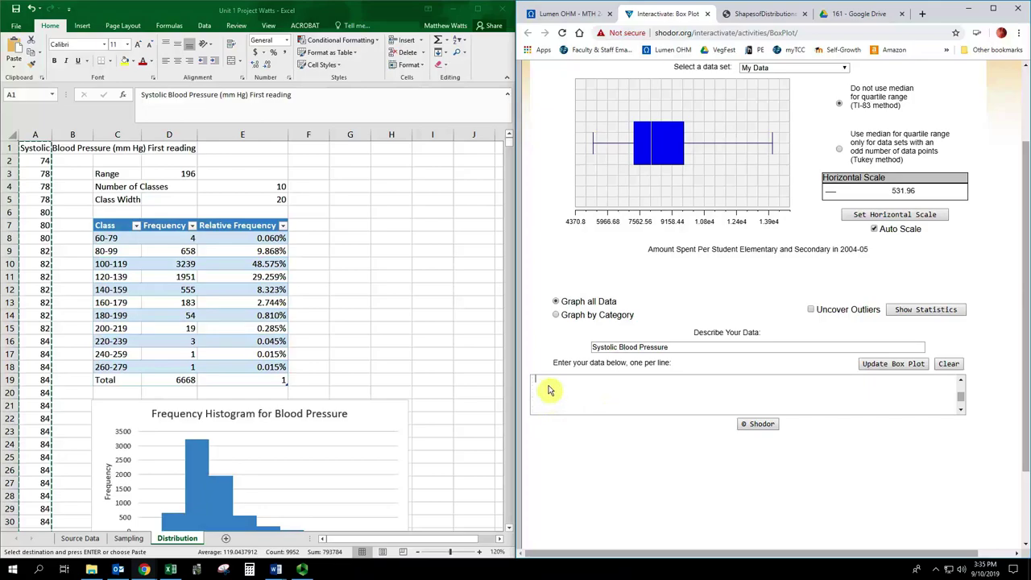
pyautogui.hotkey('ctrl', 'v')
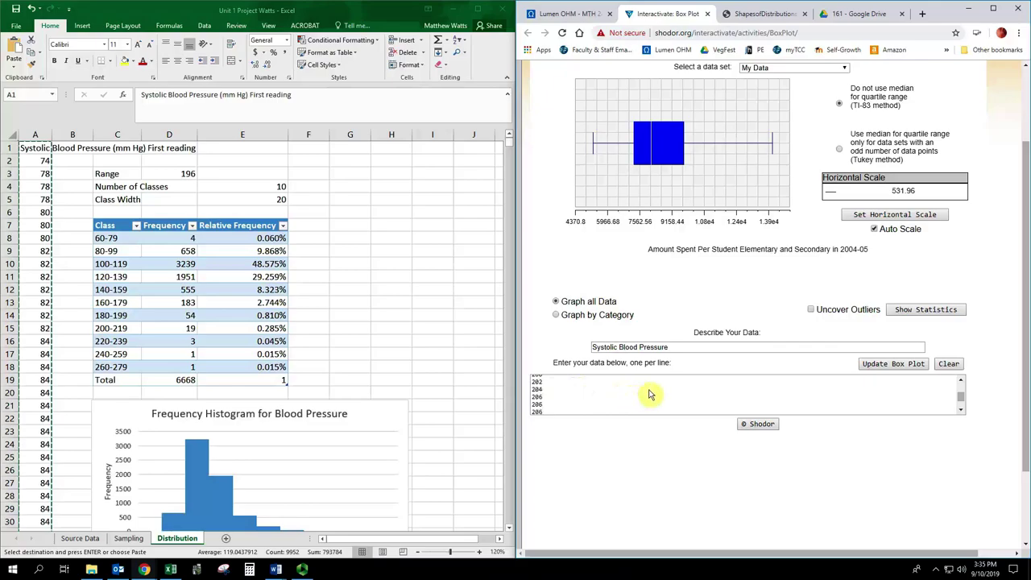
pyautogui.scroll(1, 650, 395)
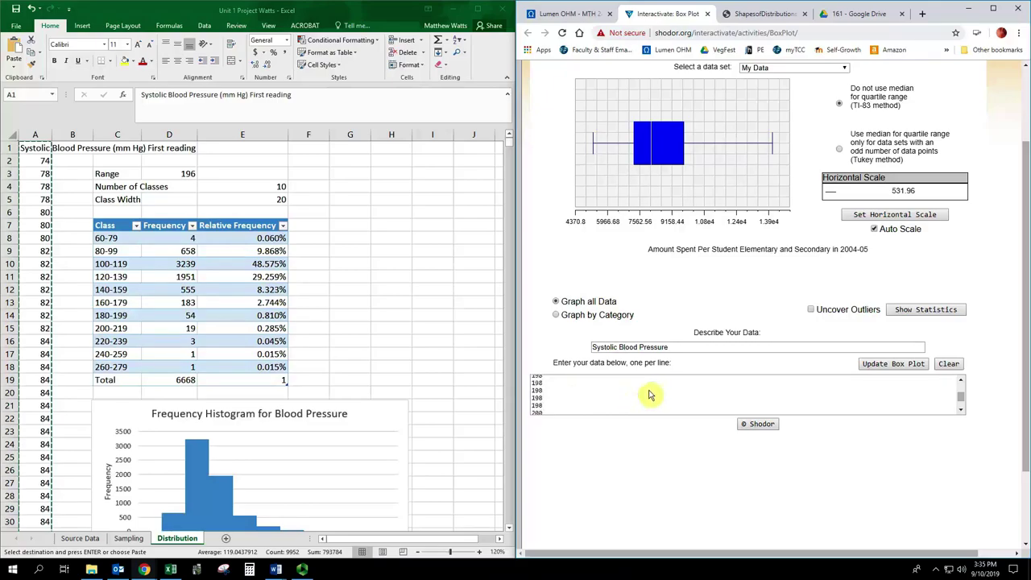
pyautogui.click(884, 369)
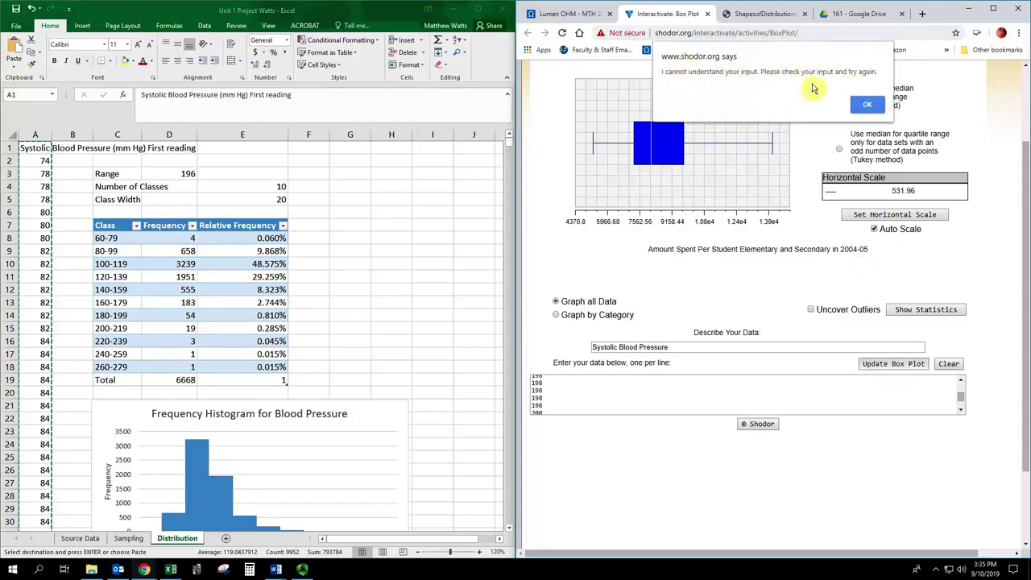
pyautogui.click(867, 104)
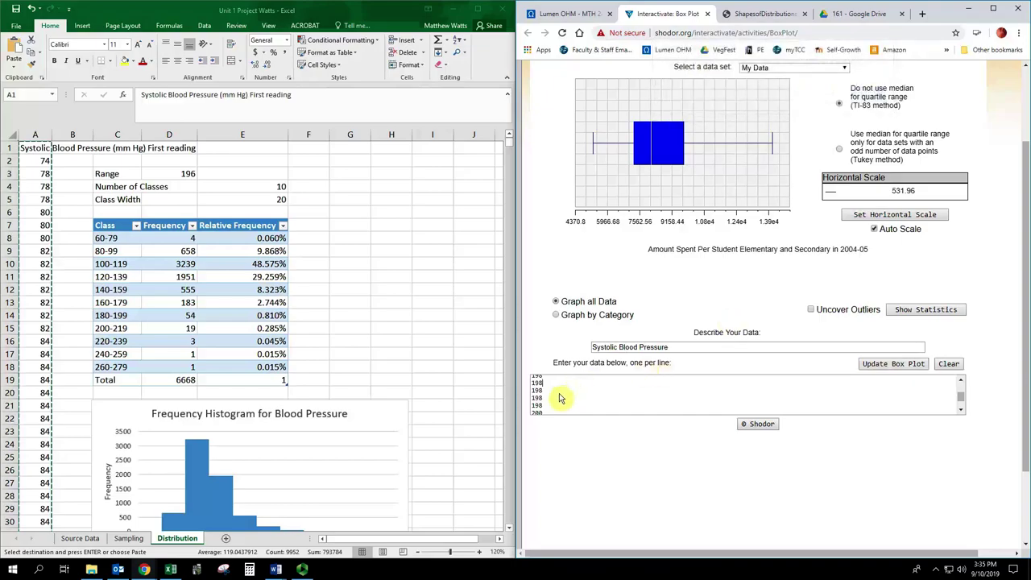
pyautogui.scroll(15, 562, 398)
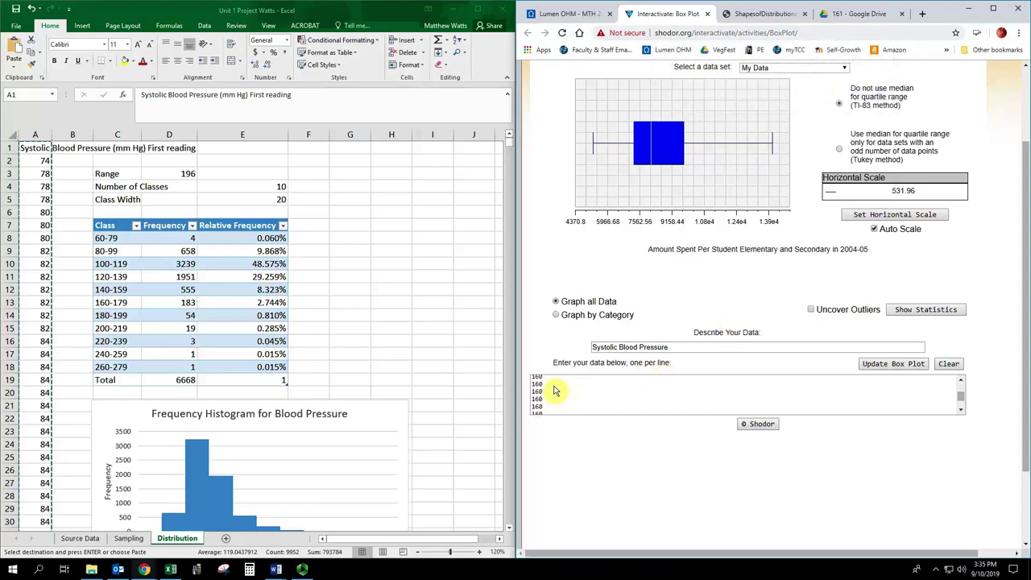
pyautogui.moveTo(961, 396); pyautogui.dragTo(961, 403)
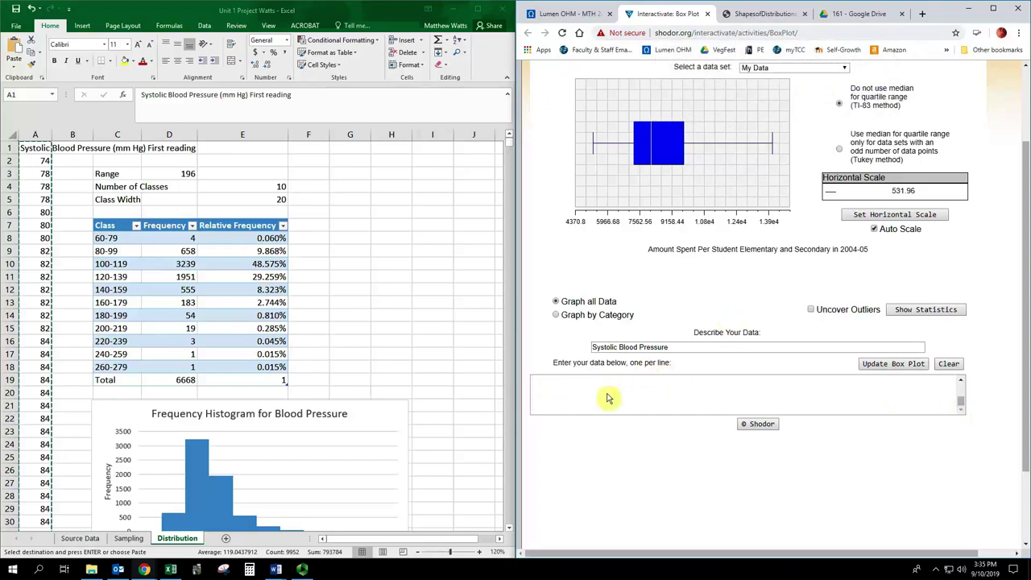
# Clear the Box Plot data and description, then select cell A2 in Excel.
pyautogui.click(558, 411)
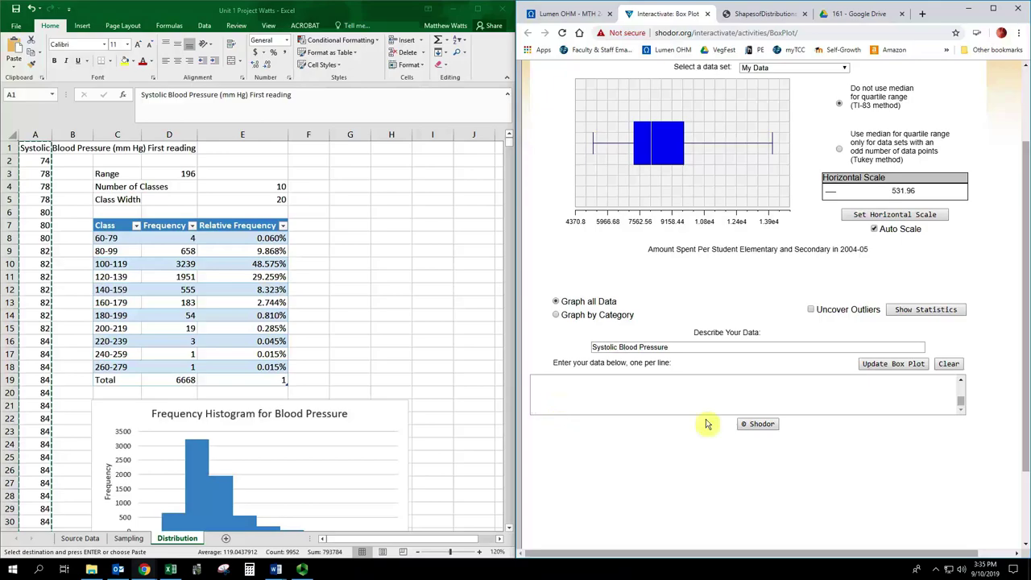
pyautogui.click(949, 363)
pyautogui.click(823, 95)
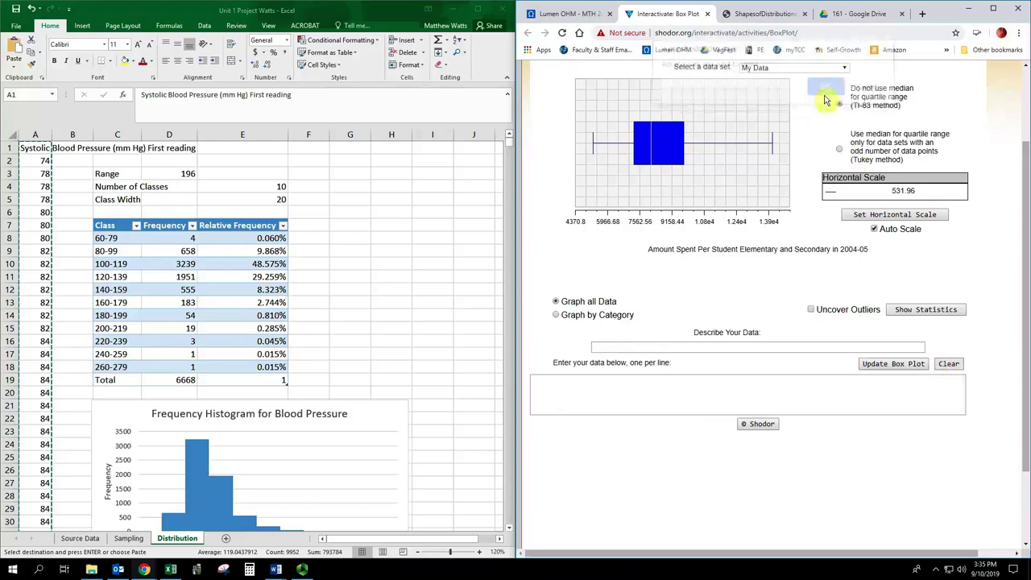
pyautogui.click(43, 163)
pyautogui.click(43, 163)
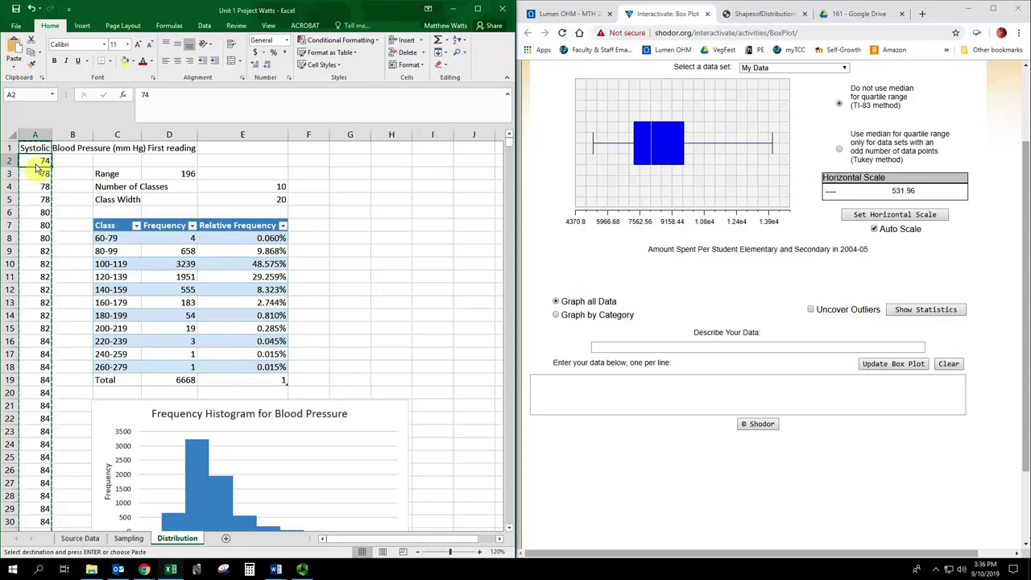
# Select A2:A6669 and copy the 6668 readings without the column header.
pyautogui.scroll(-10, 36, 169)
pyautogui.moveTo(36, 165); pyautogui.dragTo(58, 277)
pyautogui.scroll(-20, 36, 169)
pyautogui.scroll(-20, 36, 169)
pyautogui.scroll(-20, 36, 170)
pyautogui.scroll(-20, 37, 169)
pyautogui.scroll(-20, 37, 169)
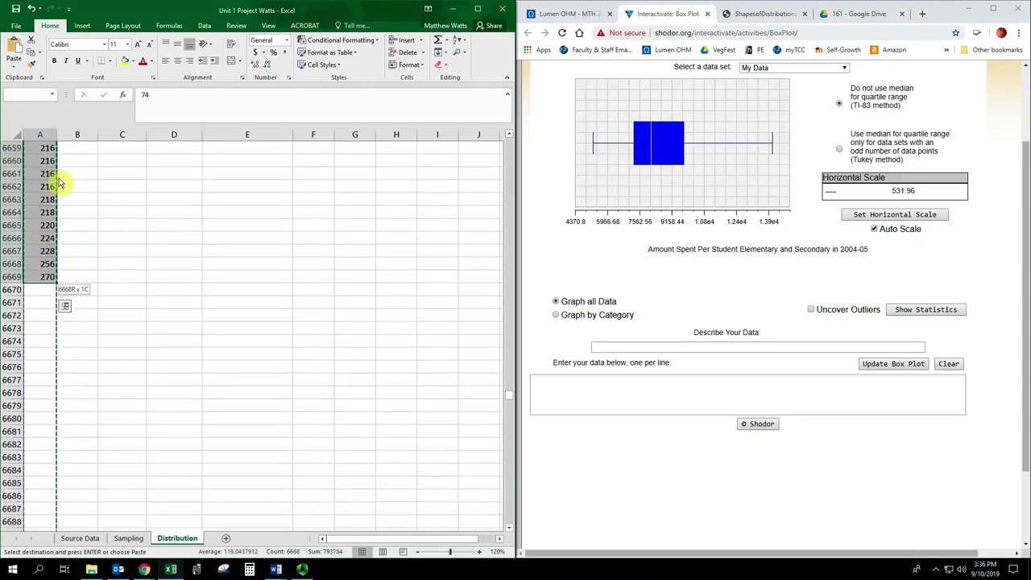
pyautogui.rightClick(42, 239)
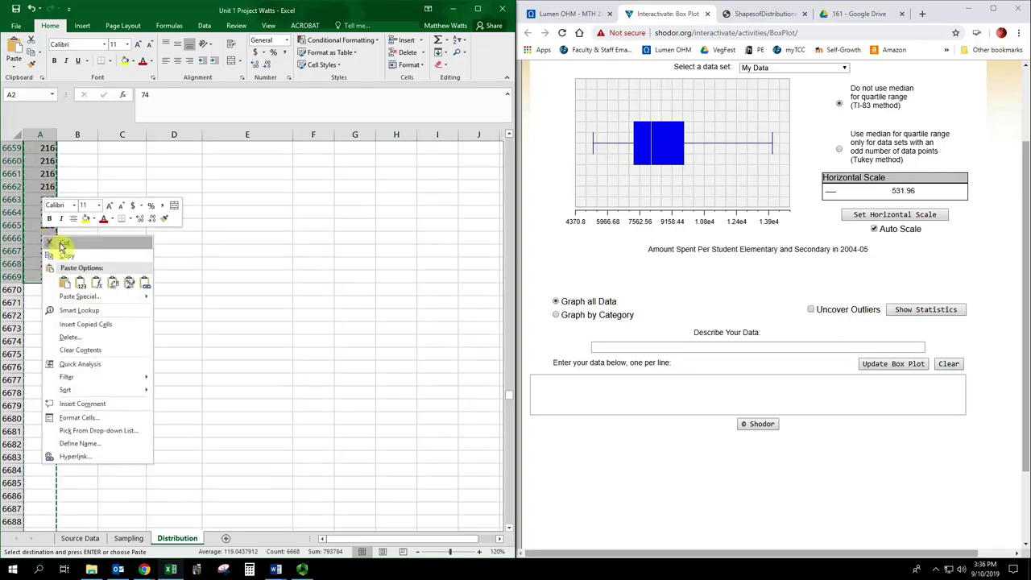
pyautogui.click(66, 256)
pyautogui.hotkey('ctrl', 'BackSpace')
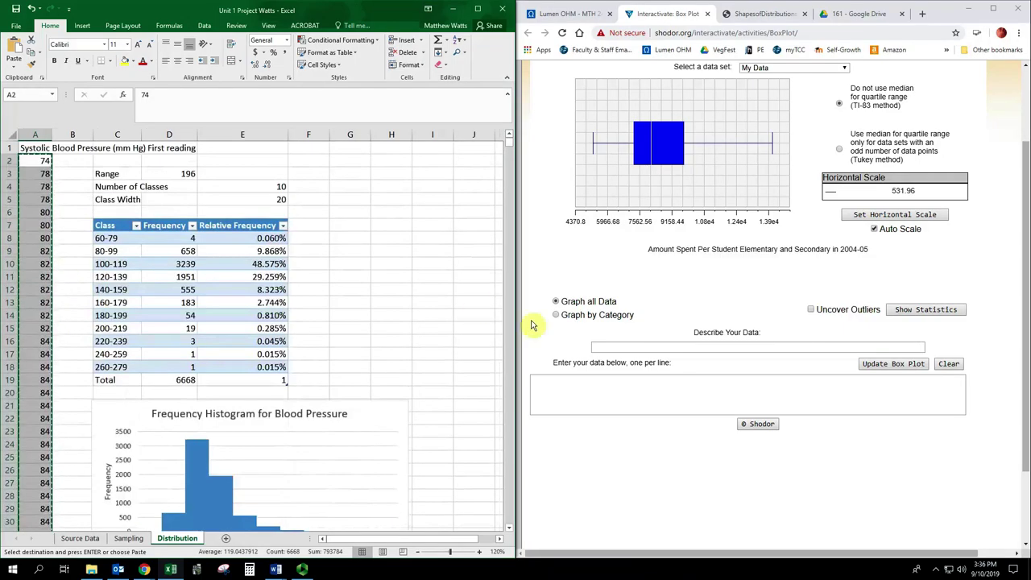
# Paste the readings, describe them as 'Systolic Blood Pressure', and redraw the box plot (54.4–266.08 scale).
pyautogui.click(590, 397)
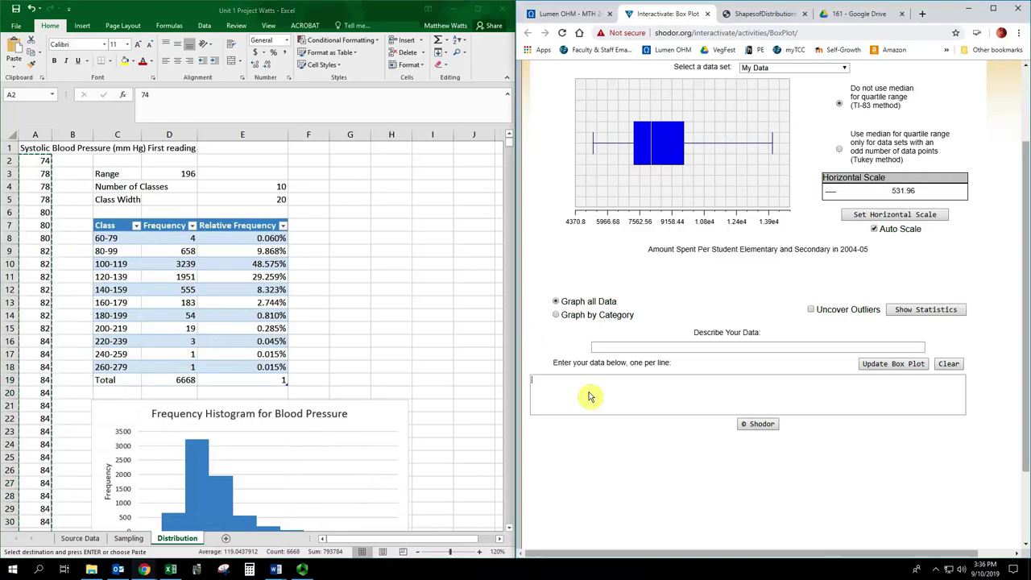
pyautogui.hotkey('ctrl', 'v')
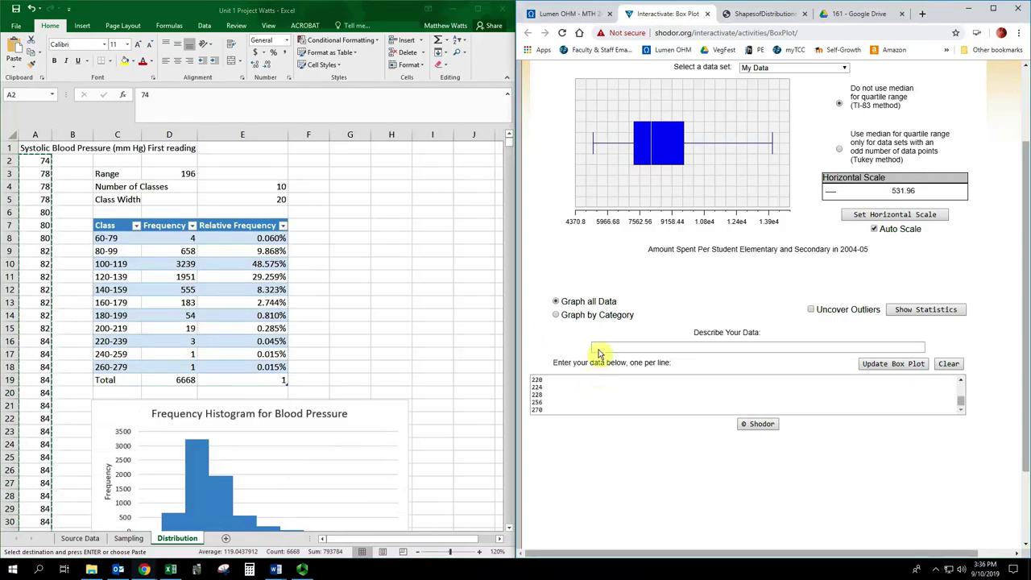
pyautogui.click(603, 348)
pyautogui.write('Syst')
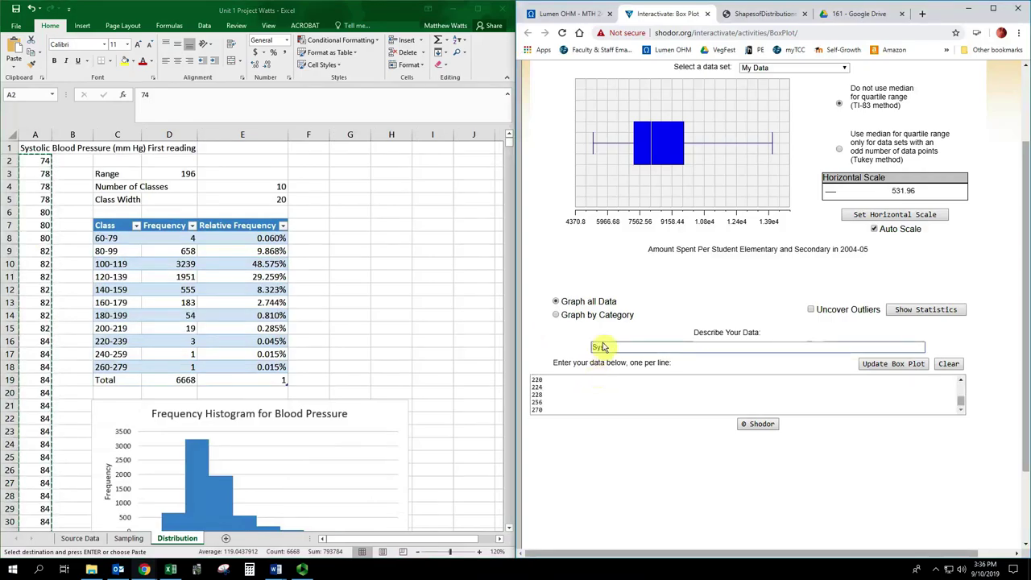
pyautogui.write('olic Blood Pressure')
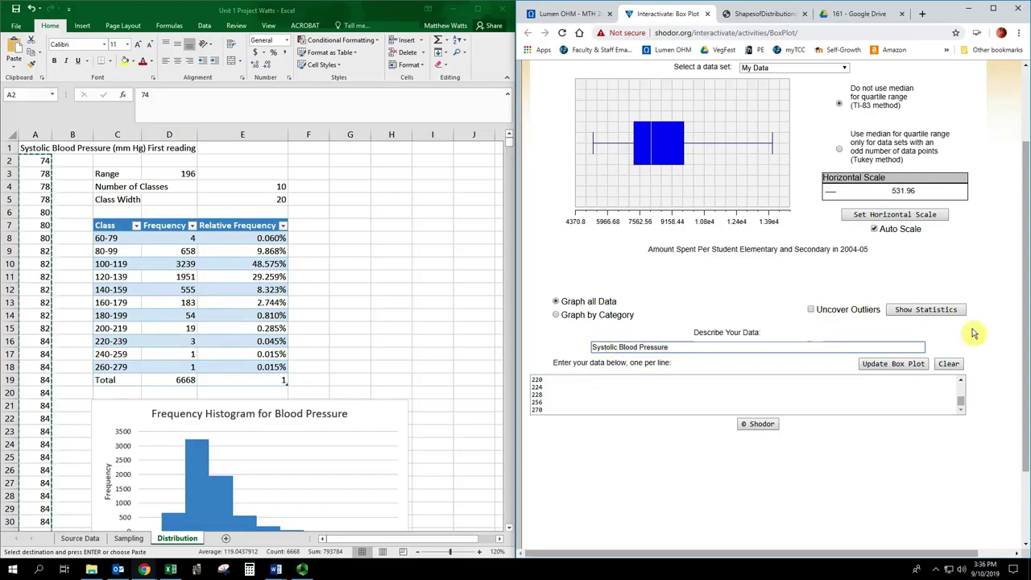
pyautogui.click(912, 369)
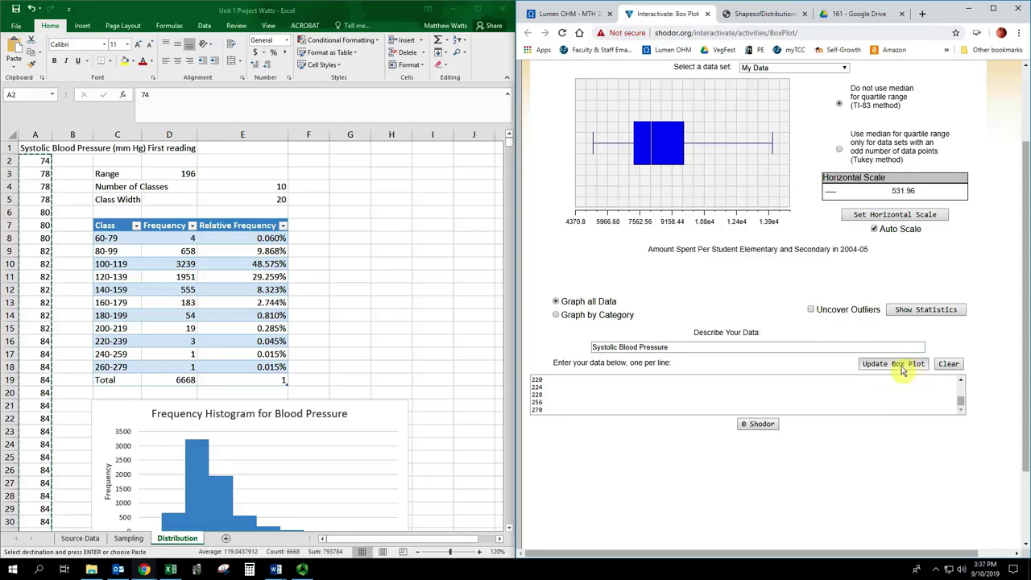
pyautogui.scroll(1, 869, 376)
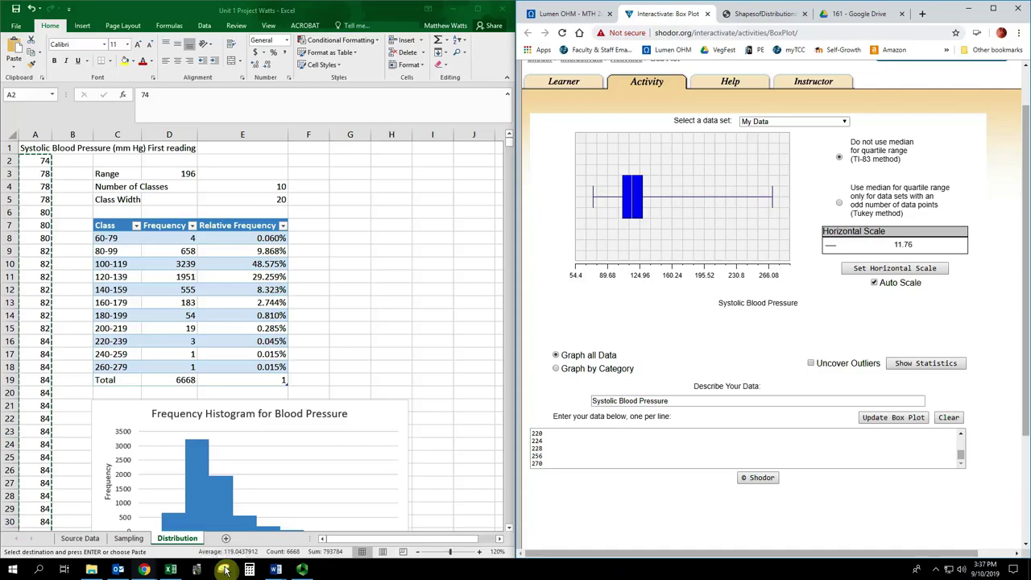
# Snip the box plot graph and paste it below the five-number summary on Distribution.
pyautogui.click(224, 571)
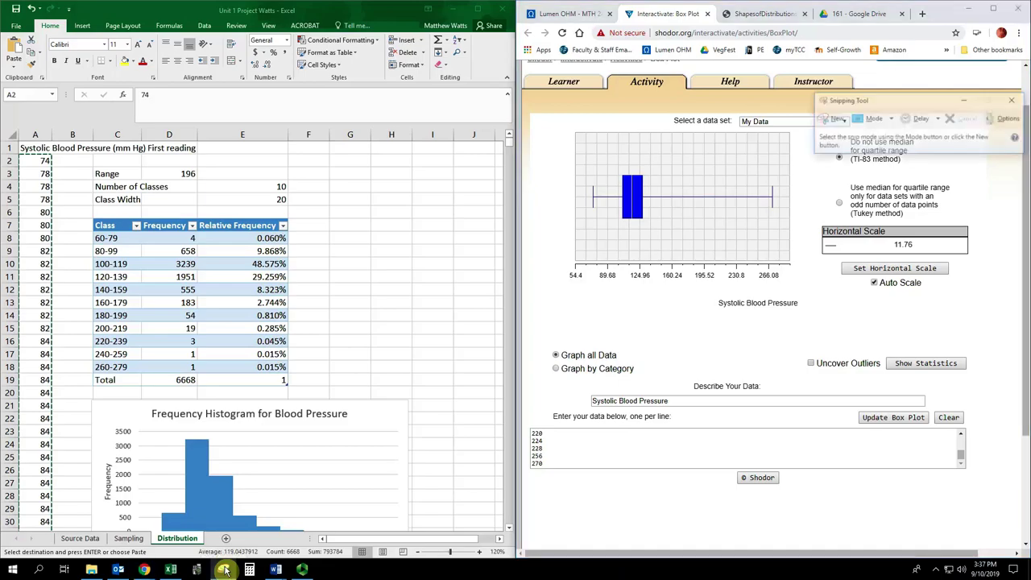
pyautogui.click(829, 119)
pyautogui.moveTo(565, 129); pyautogui.dragTo(814, 326)
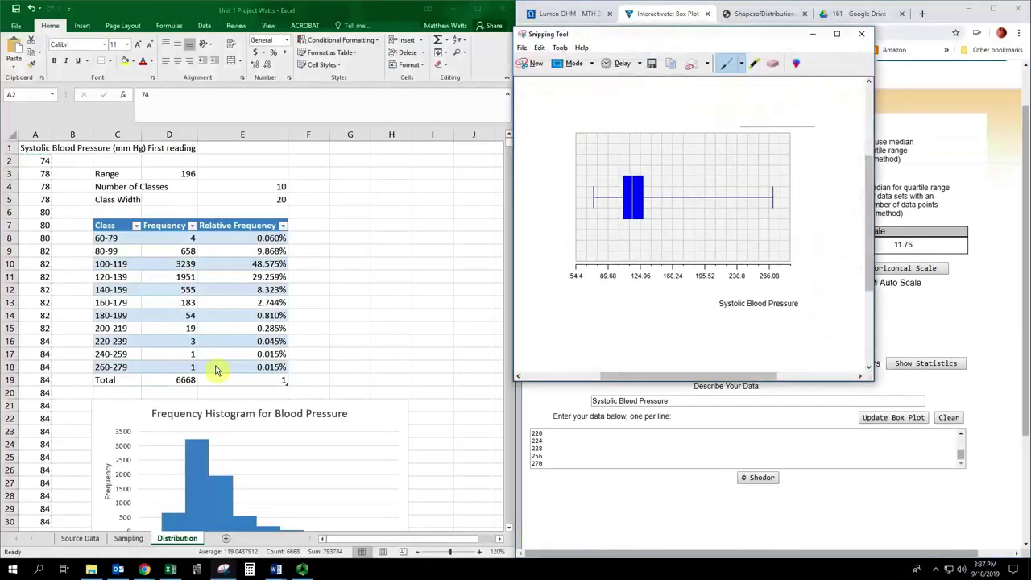
pyautogui.scroll(-3, 378, 348)
pyautogui.scroll(-5, 306, 370)
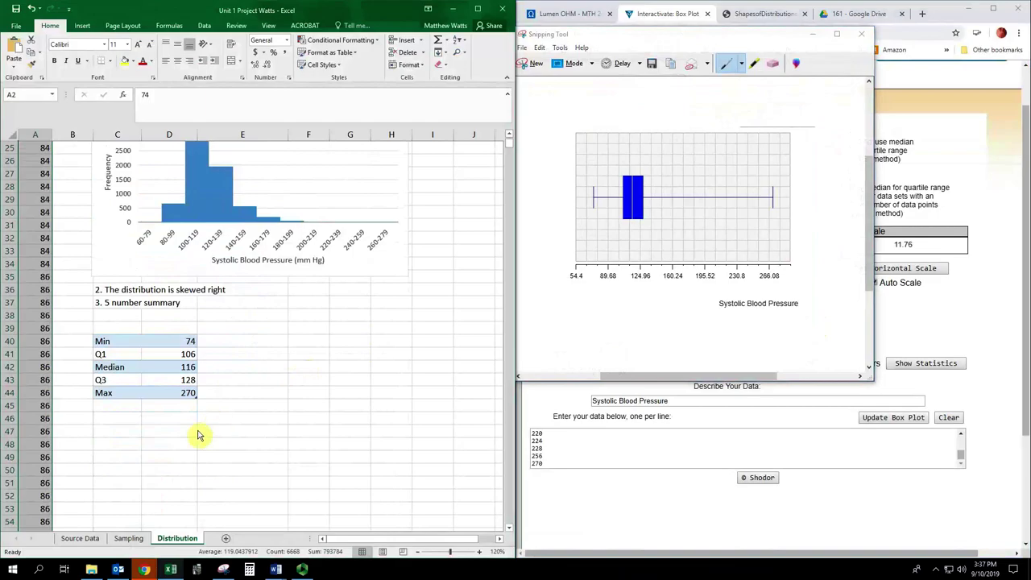
pyautogui.click(197, 431)
pyautogui.scroll(-2, 197, 431)
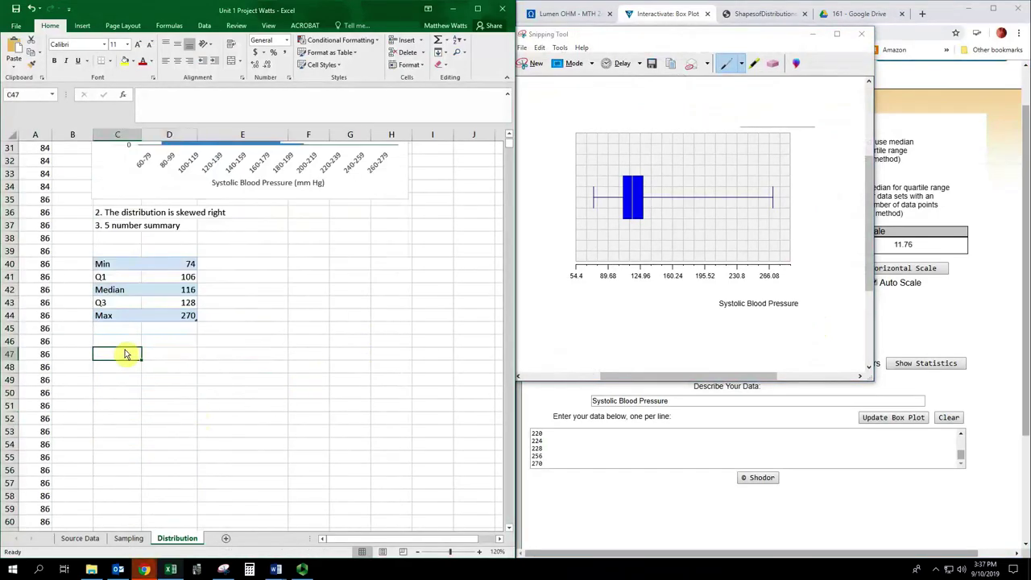
pyautogui.hotkey('ctrl', 'v')
# Return to the Lumen OHM course page and open the box plot printing directions.
pyautogui.click(935, 310)
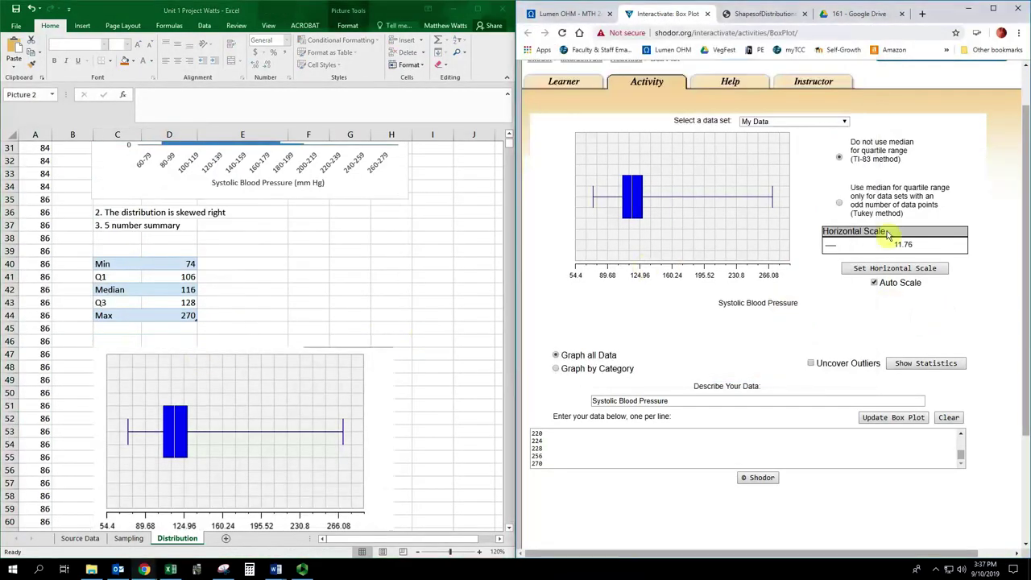
pyautogui.click(568, 13)
pyautogui.click(759, 330)
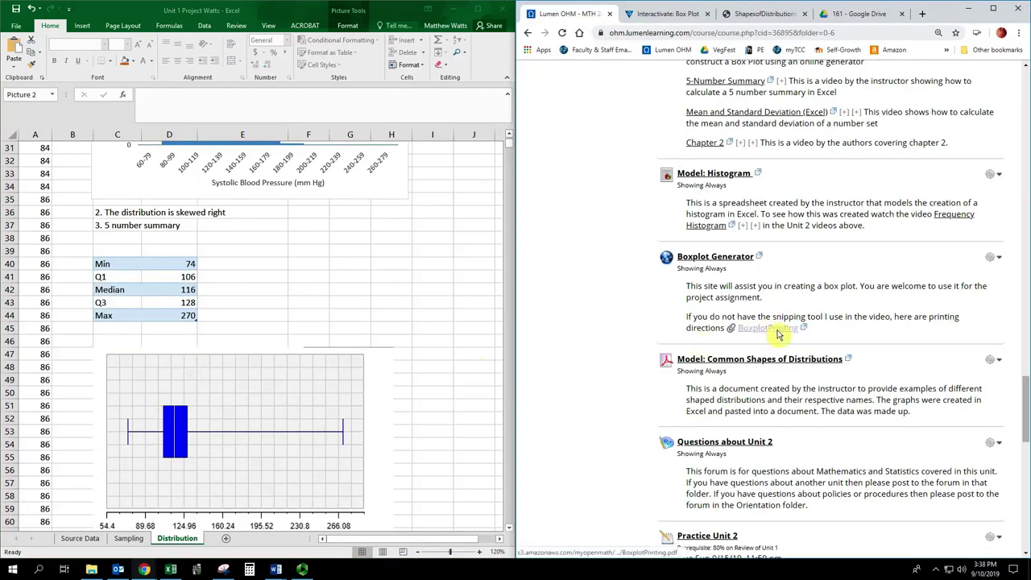
# Review the Project Unit 2 instructions, then add a blank Sheet1 after Distribution.
pyautogui.click(664, 16)
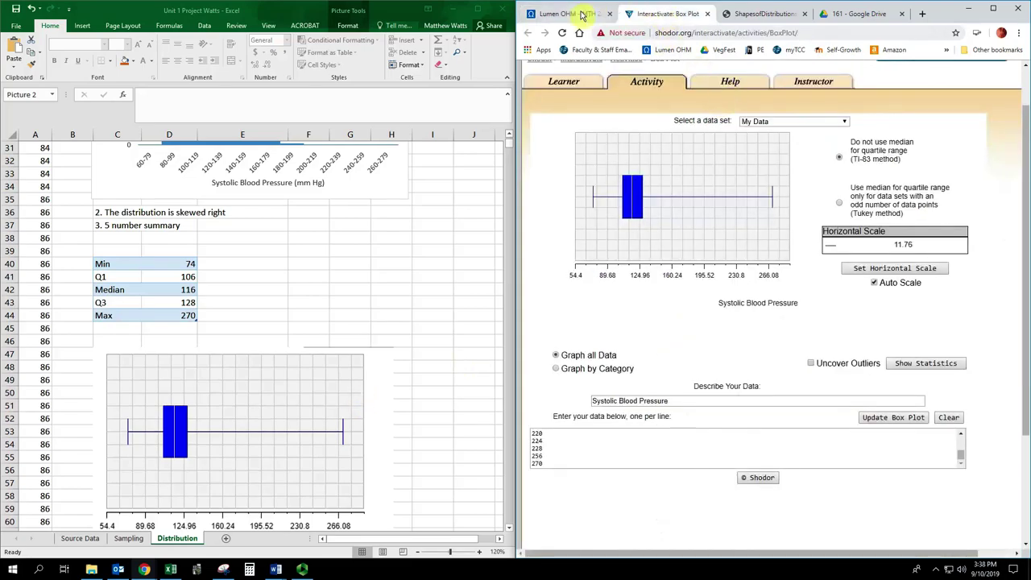
pyautogui.click(585, 15)
pyautogui.scroll(-1, 714, 348)
pyautogui.scroll(-12, 713, 350)
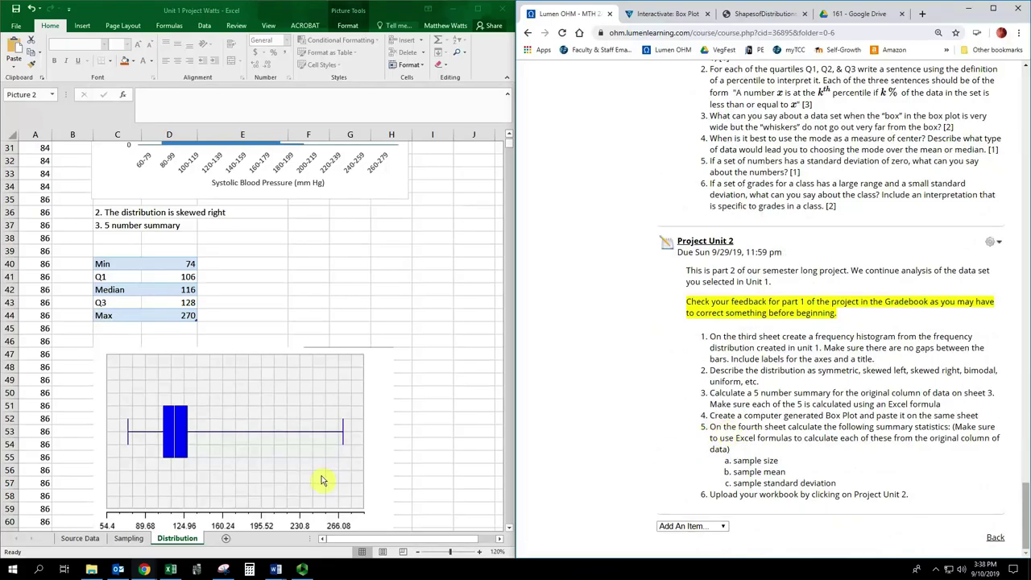
pyautogui.click(226, 539)
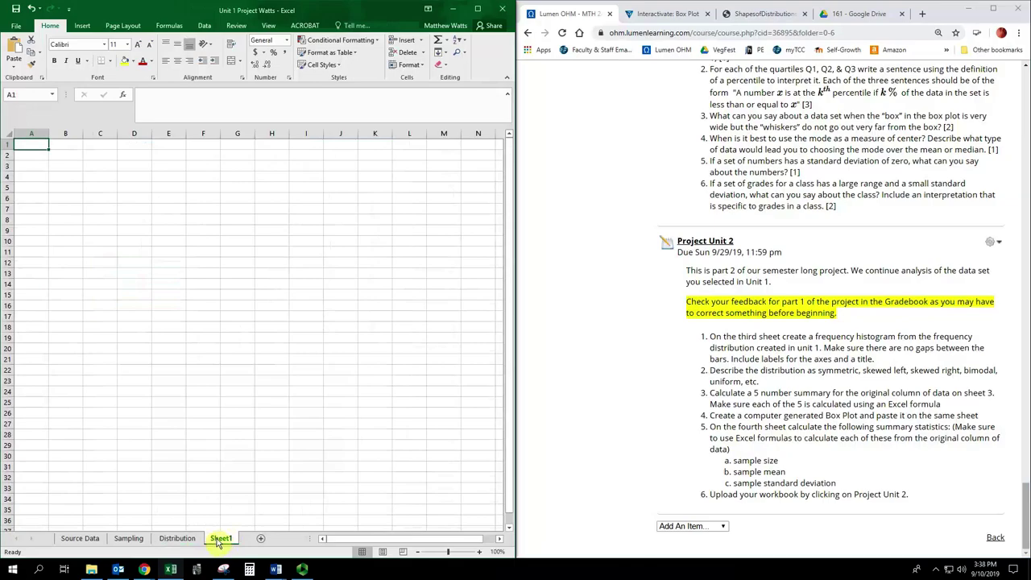
# Rename the new sheet to Statistics.
pyautogui.rightClick(220, 540)
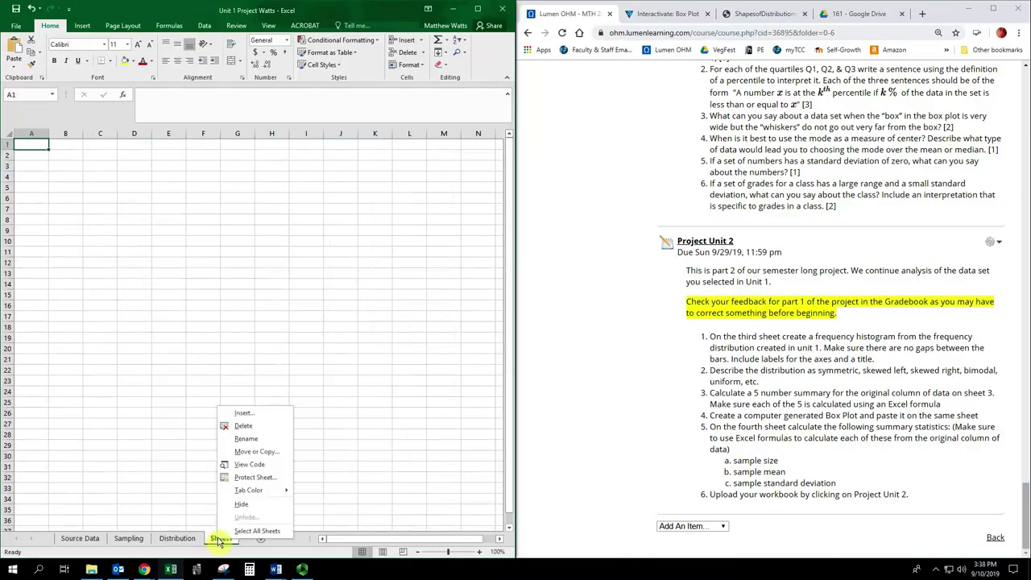
pyautogui.click(245, 439)
pyautogui.write('Statistics')
pyautogui.press('Return')
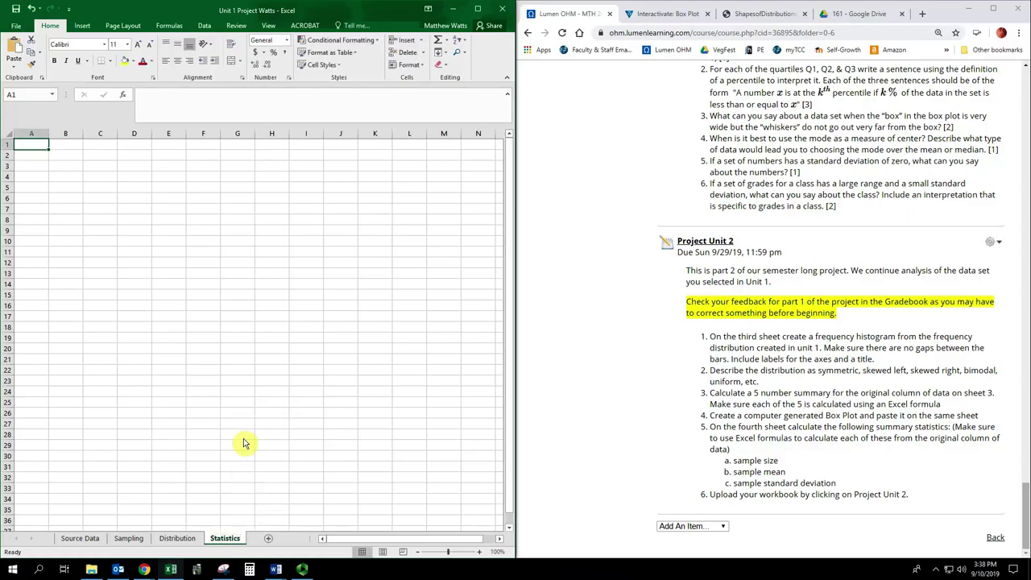
# Copy Distribution's column A readings into column A of the Statistics sheet.
pyautogui.click(167, 537)
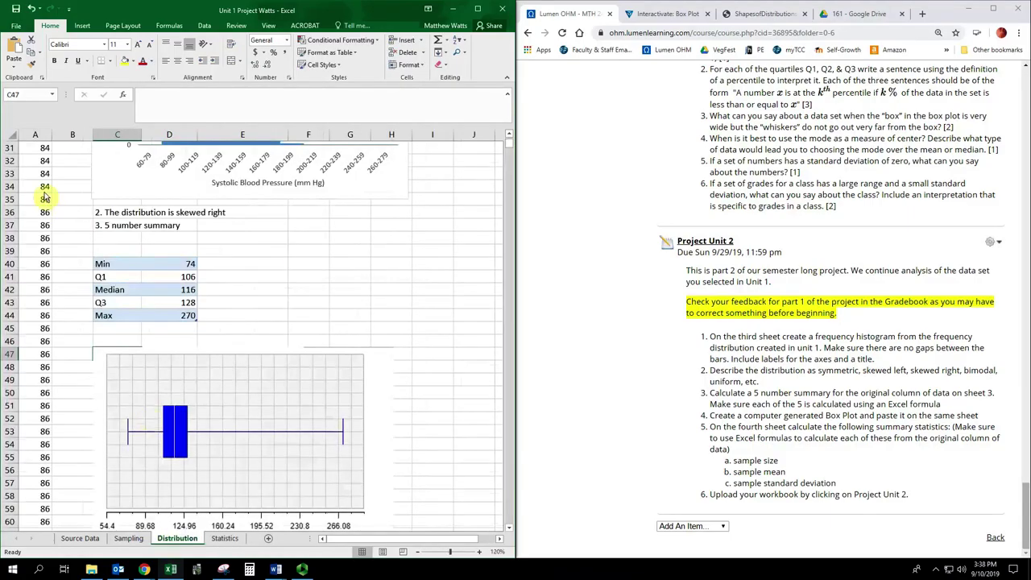
pyautogui.click(44, 137)
pyautogui.hotkey('ctrl', 'c')
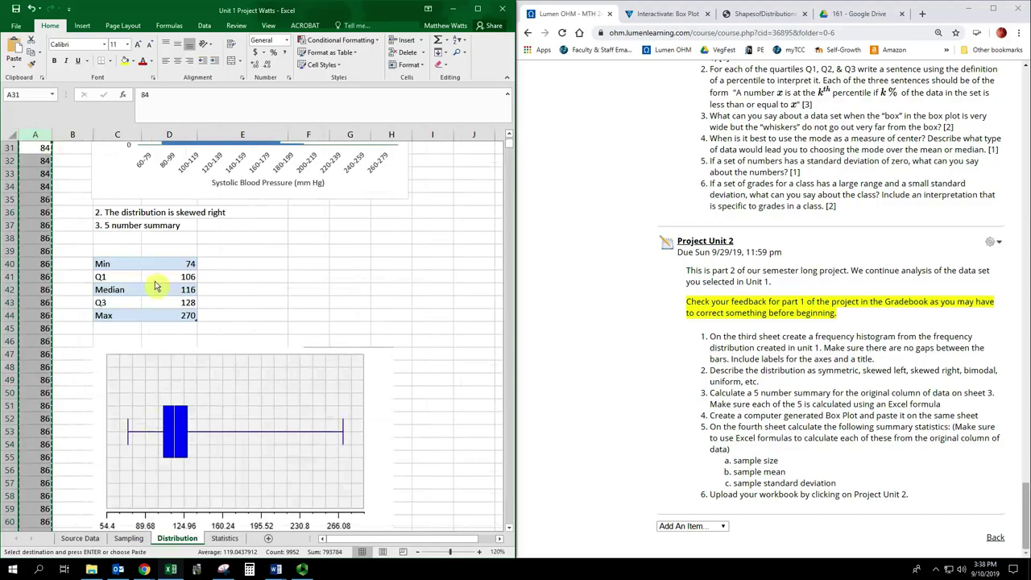
pyautogui.click(225, 538)
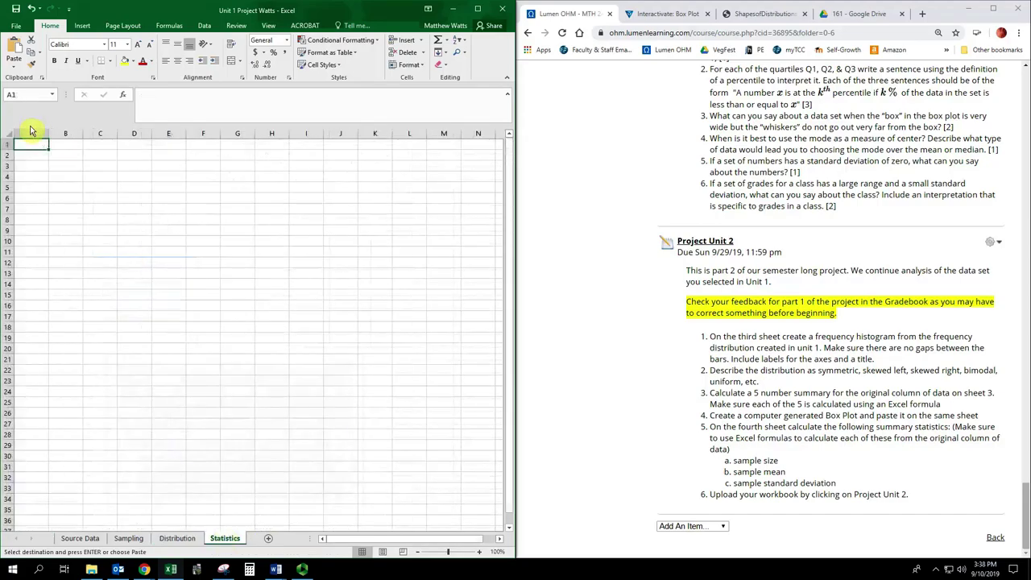
pyautogui.click(31, 131)
pyautogui.hotkey('ctrl', 'v')
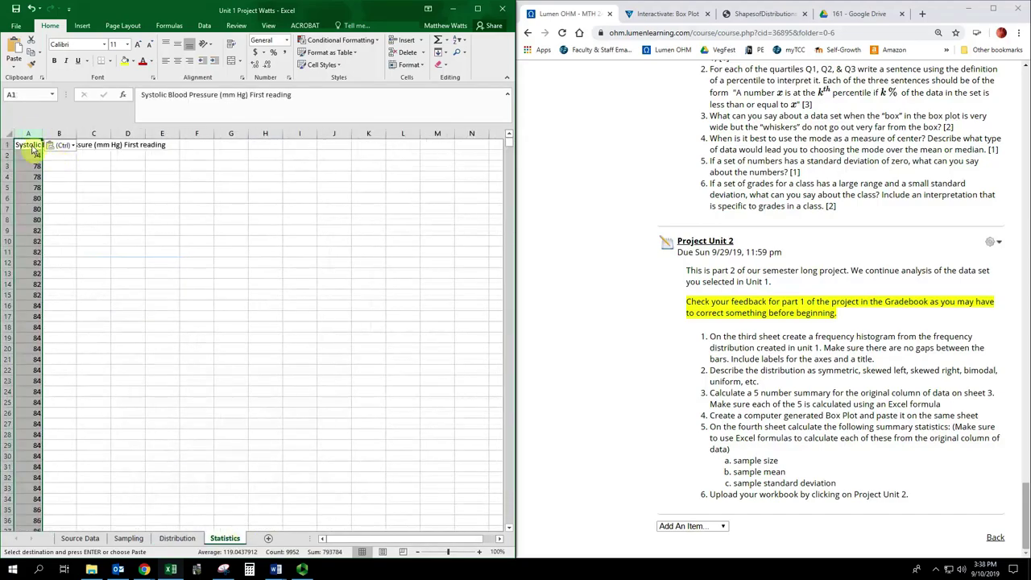
pyautogui.click(31, 147)
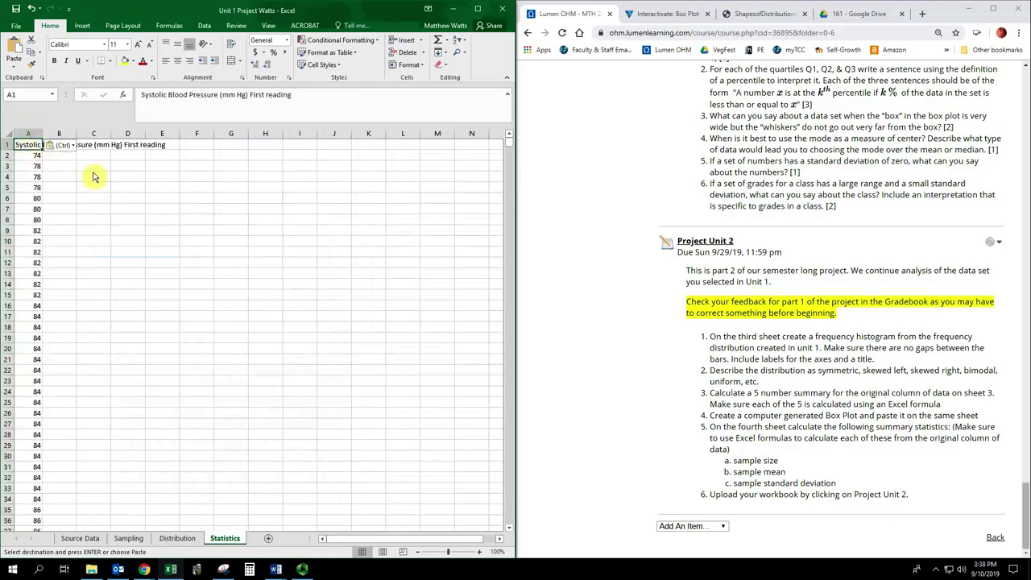
pyautogui.click(161, 187)
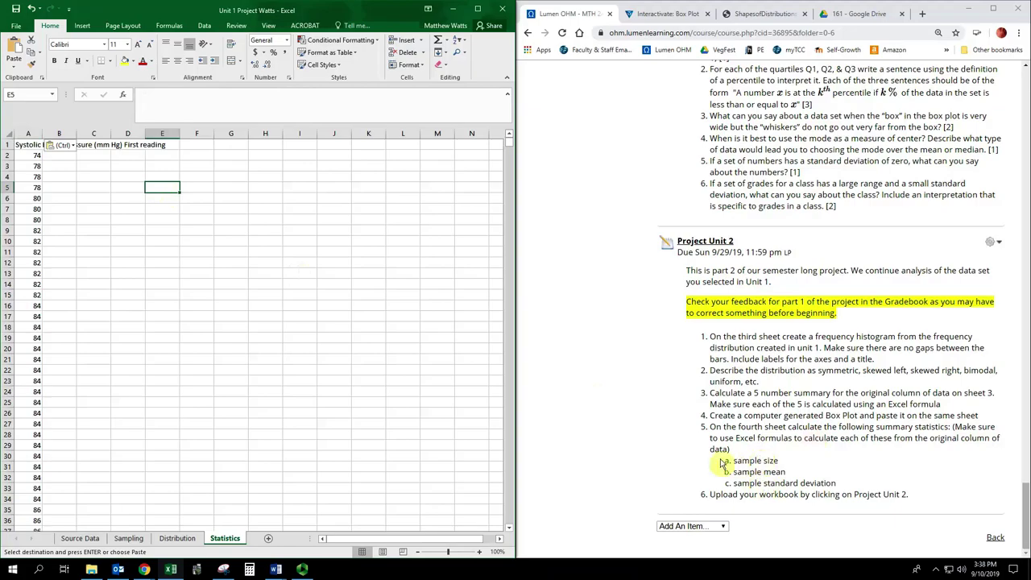
# Type Sample Size, Sample Mean and Sample Standard Deviation into C4:C6, then autofit column C.
pyautogui.click(98, 181)
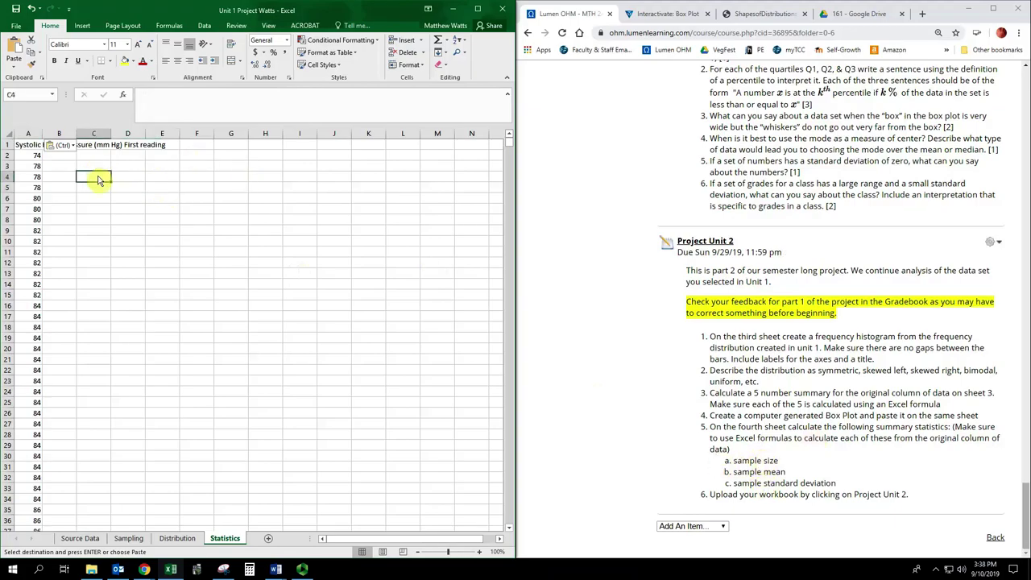
pyautogui.write('=')
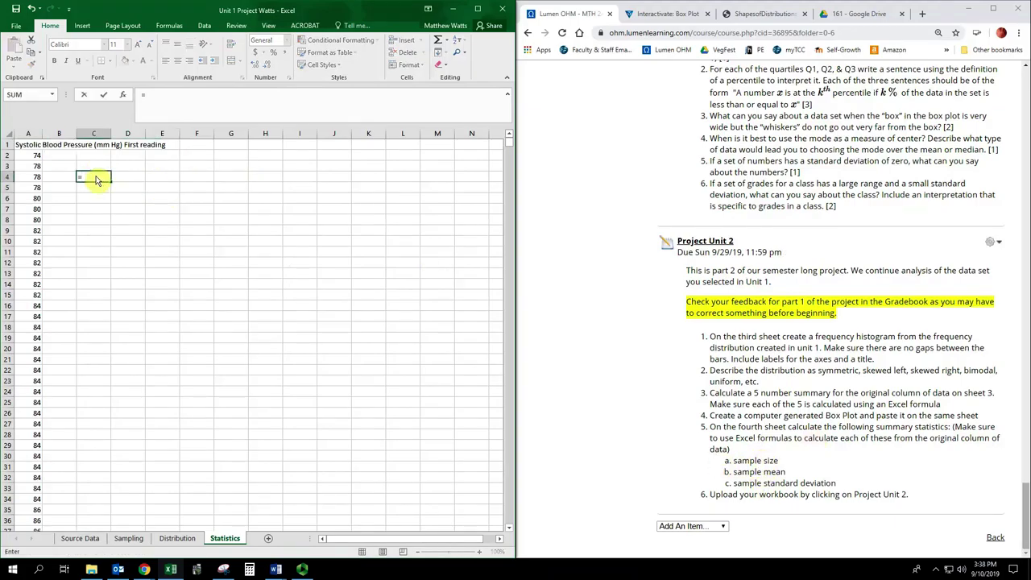
pyautogui.press('Escape')
pyautogui.write('Sample Size')
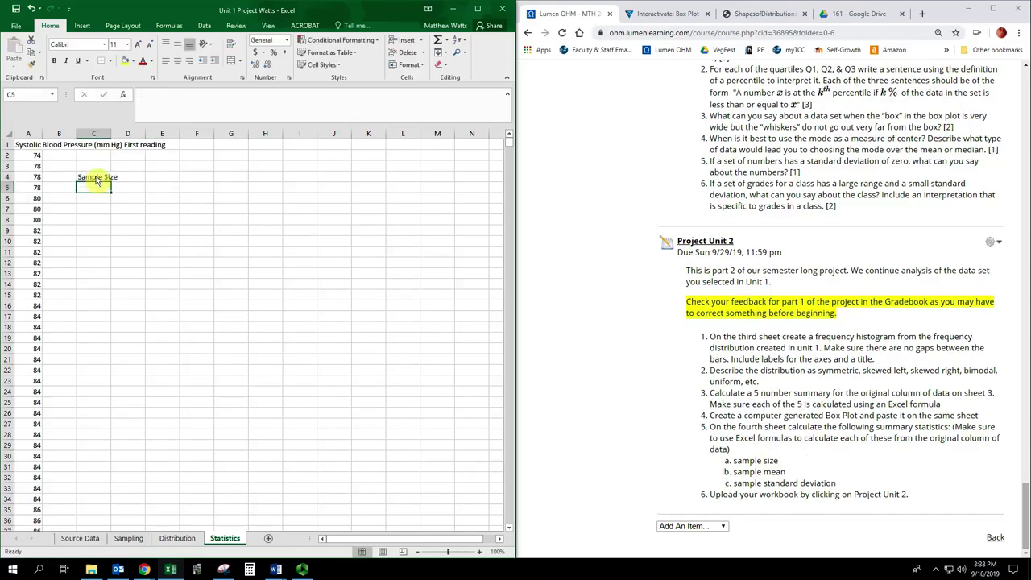
pyautogui.press('Return')
pyautogui.write('Sample Mean')
pyautogui.press('Return')
pyautogui.write('Sample Standard Deviation')
pyautogui.press('Return')
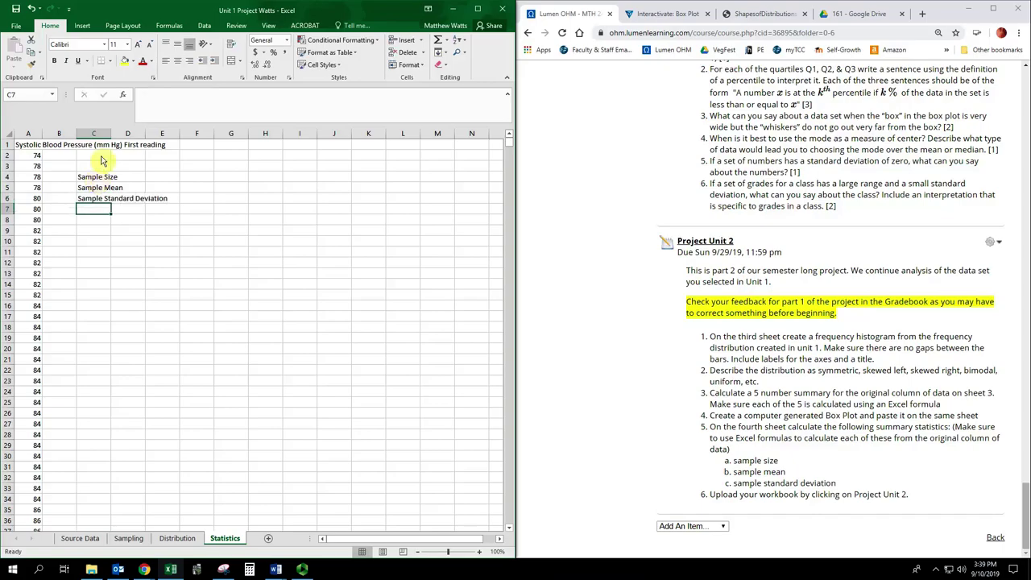
pyautogui.doubleClick(110, 133)
# Enter =COUNT(A:A) in D4 to get the sample size of 6668.
pyautogui.click(192, 184)
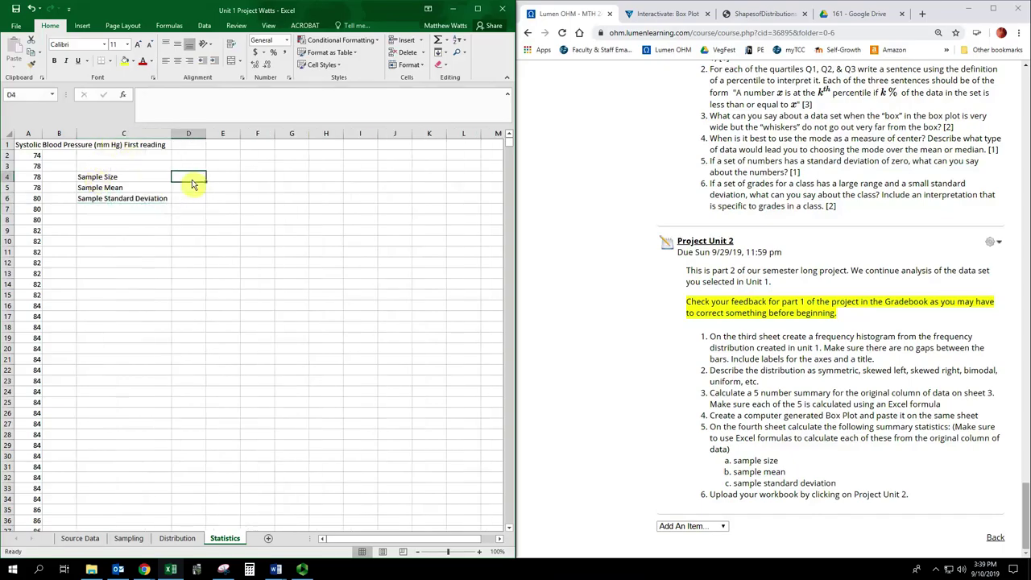
pyautogui.write('=')
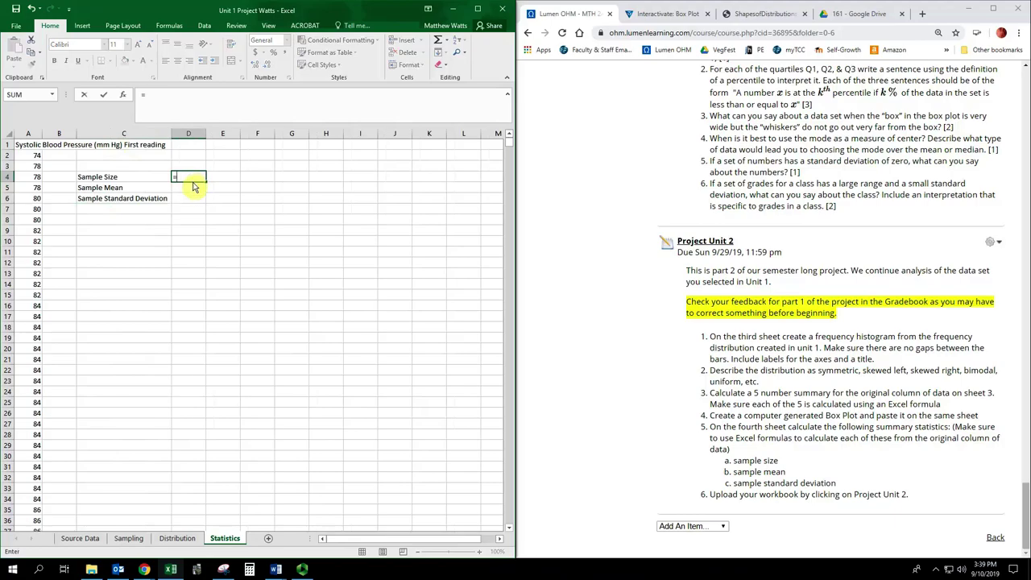
pyautogui.write('C')
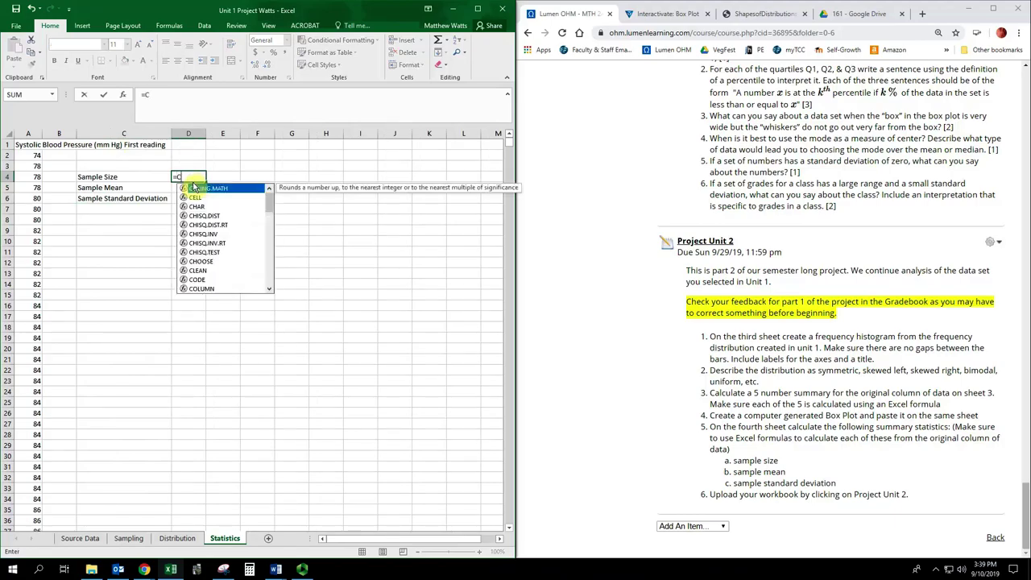
pyautogui.write('OUNT')
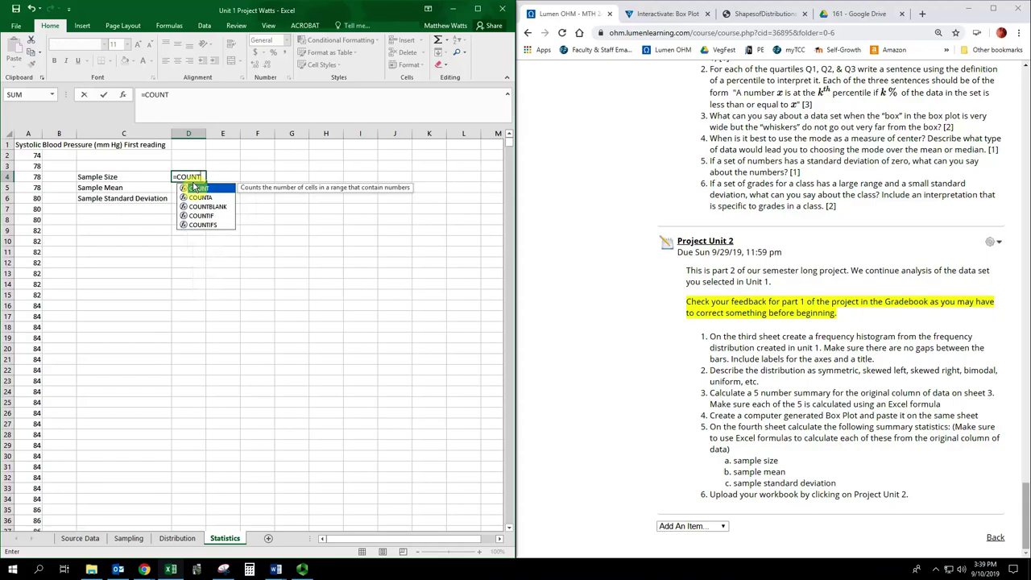
pyautogui.write('(')
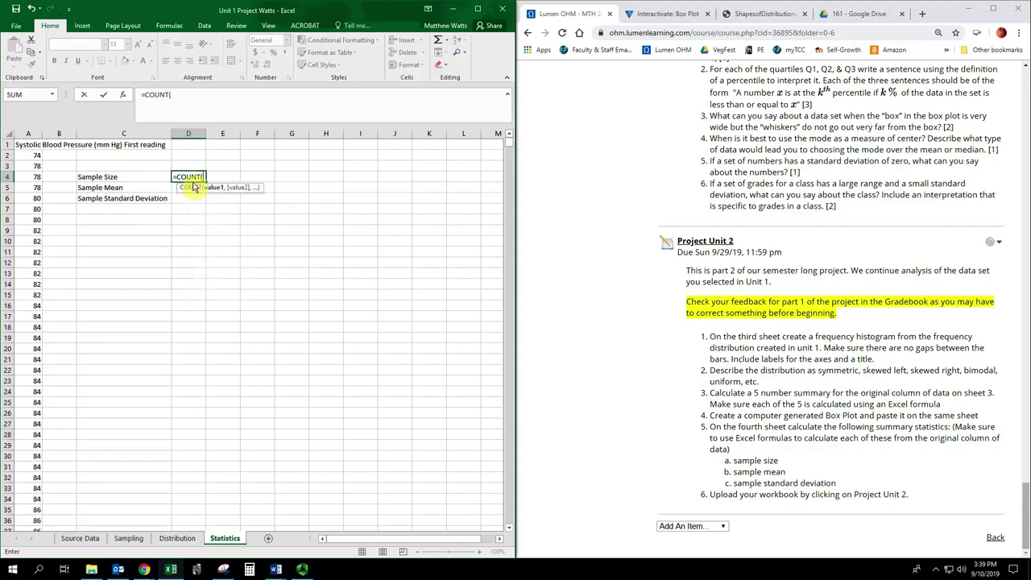
pyautogui.click(32, 135)
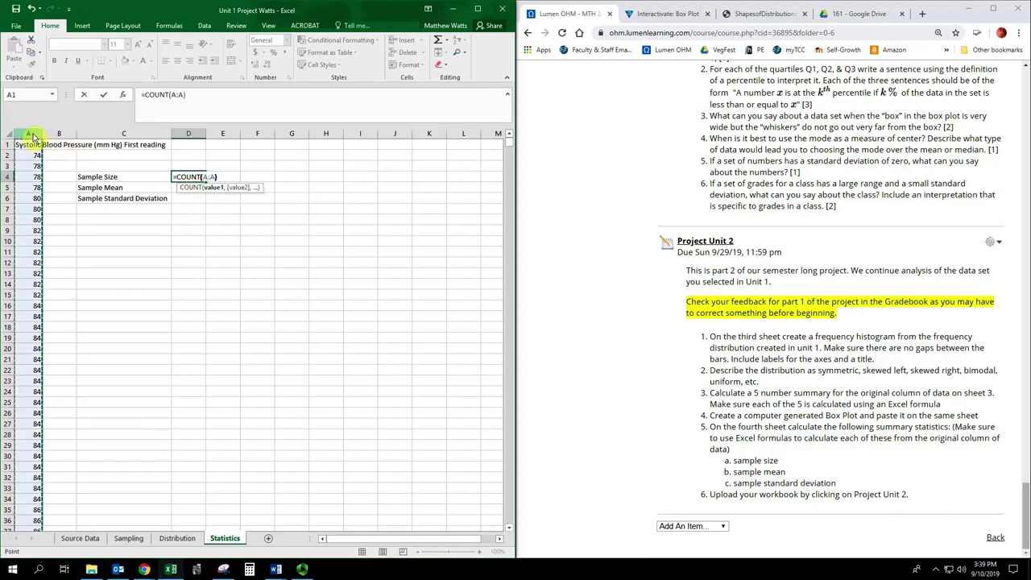
pyautogui.write(')')
pyautogui.press('Return')
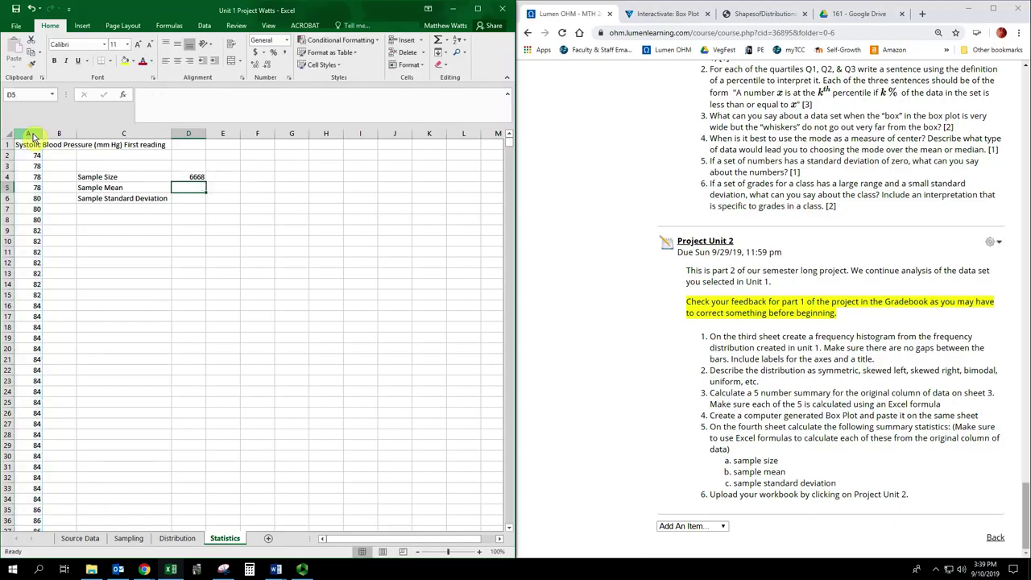
# Enter =AVERAGE(A:A) in D5 to get the sample mean of 119.0438.
pyautogui.write('=A')
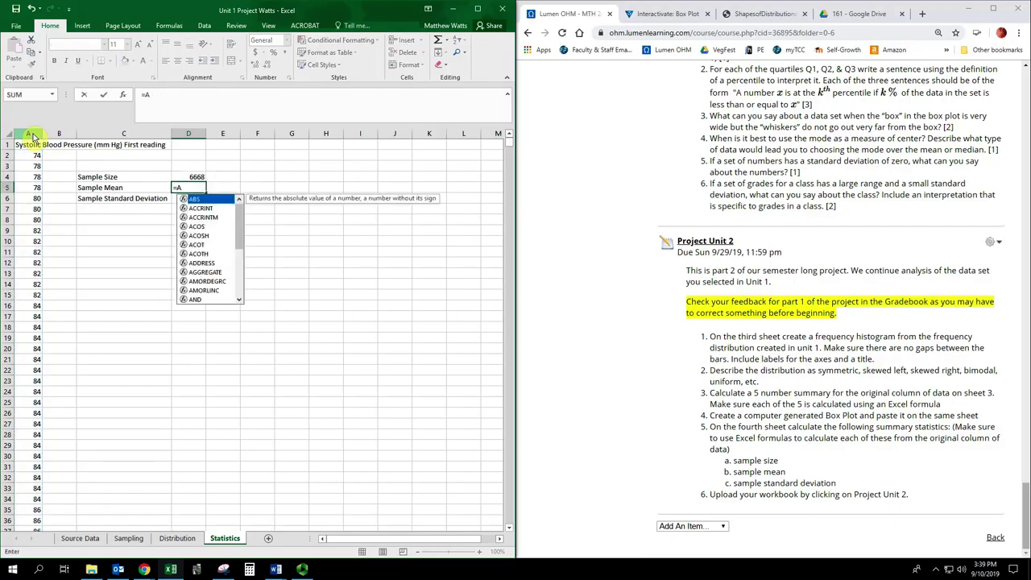
pyautogui.write('VERAGE(')
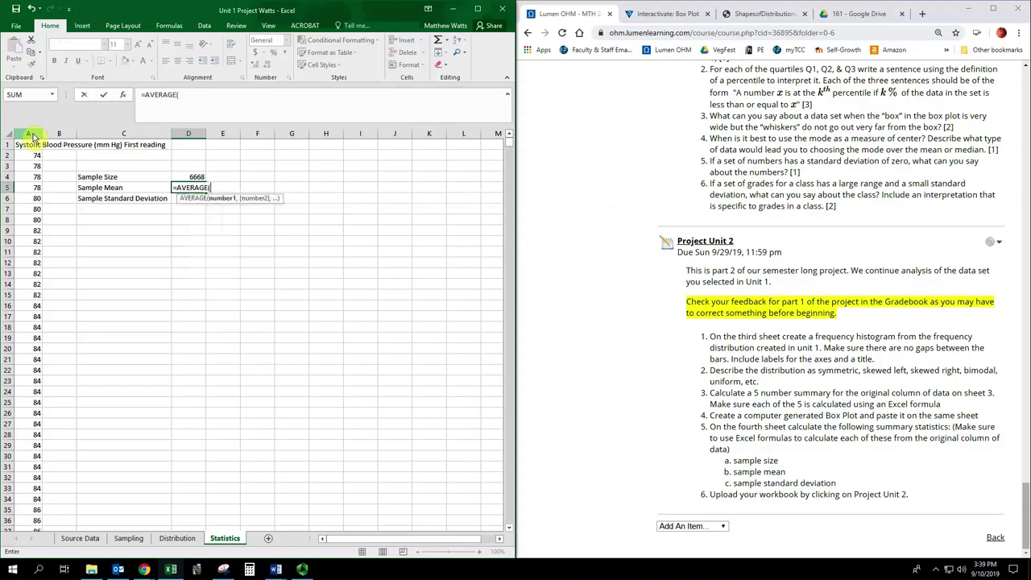
pyautogui.click(32, 136)
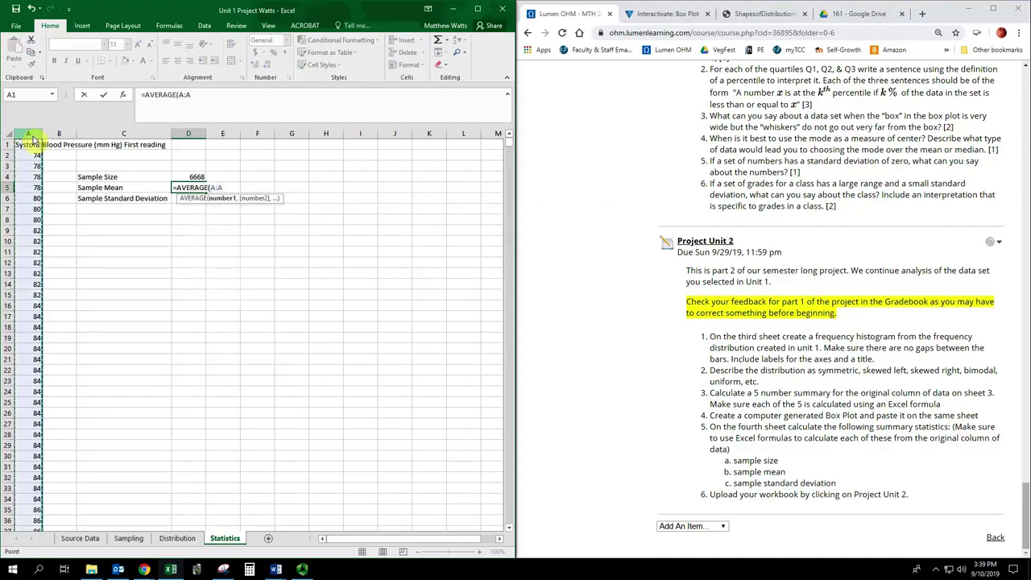
pyautogui.write(')')
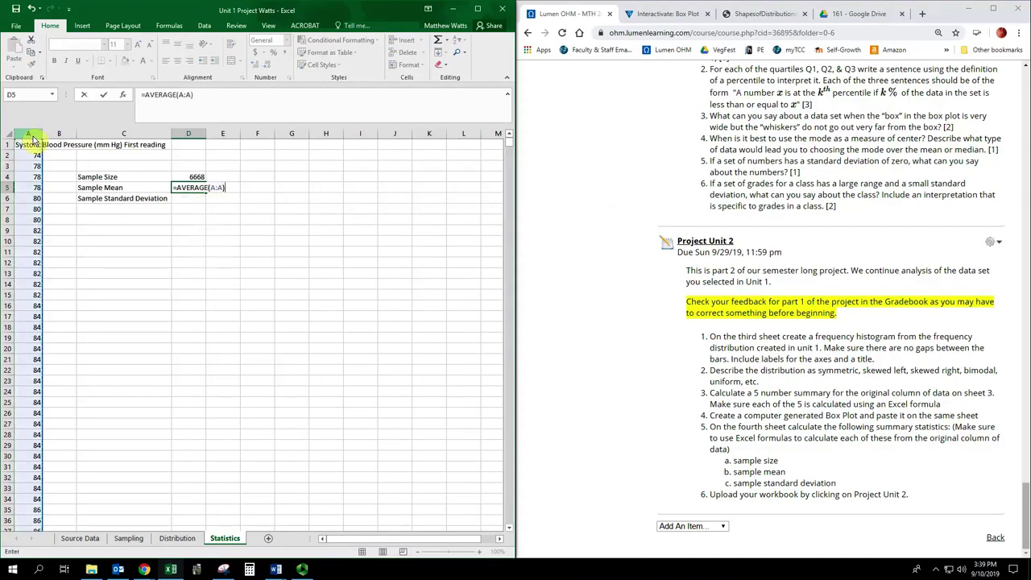
pyautogui.press('Return')
# Enter =STDEV(A:A) in D6 to get the standard deviation of 18.84137.
pyautogui.write('=STVDE')
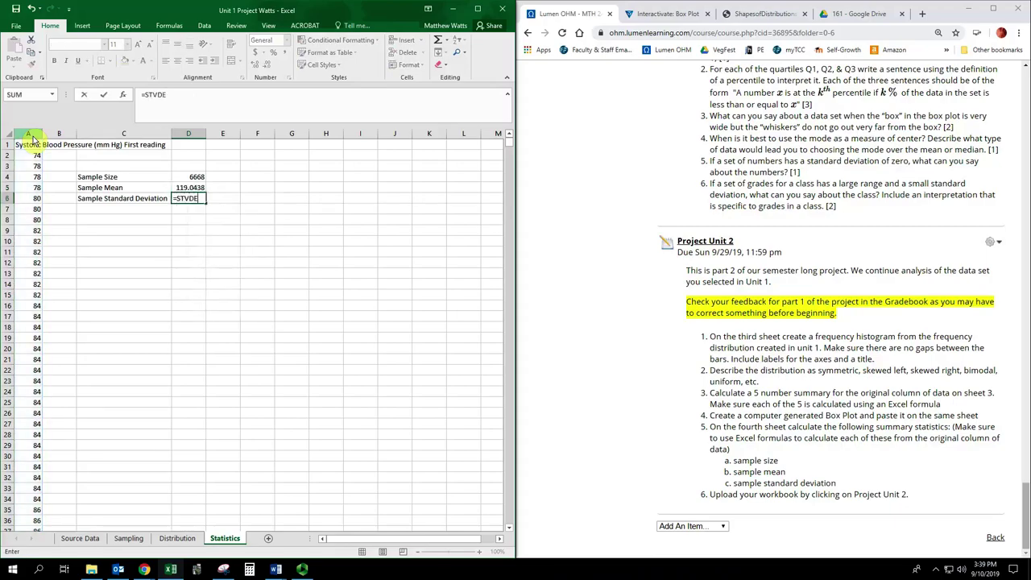
pyautogui.press('BackSpace')
pyautogui.press('BackSpace')
pyautogui.press('BackSpace')
pyautogui.write('DE')
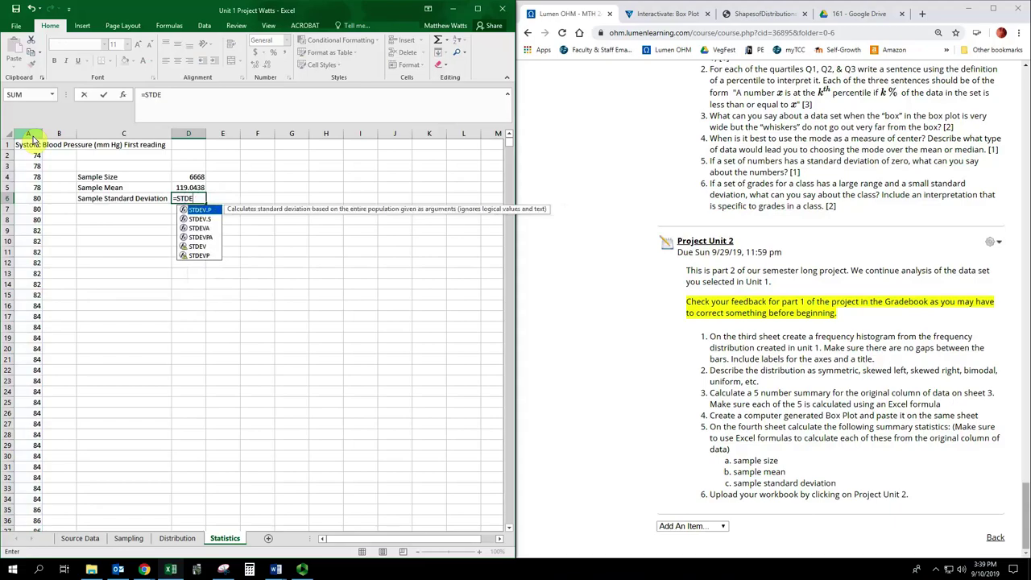
pyautogui.press('Down')
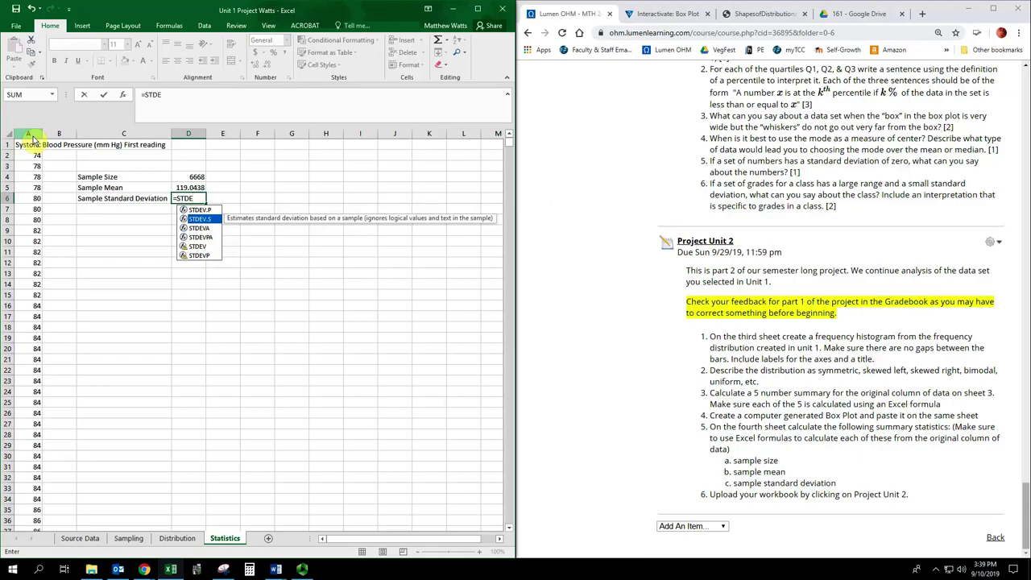
pyautogui.press('Down')
pyautogui.press('Down')
pyautogui.press('Down')
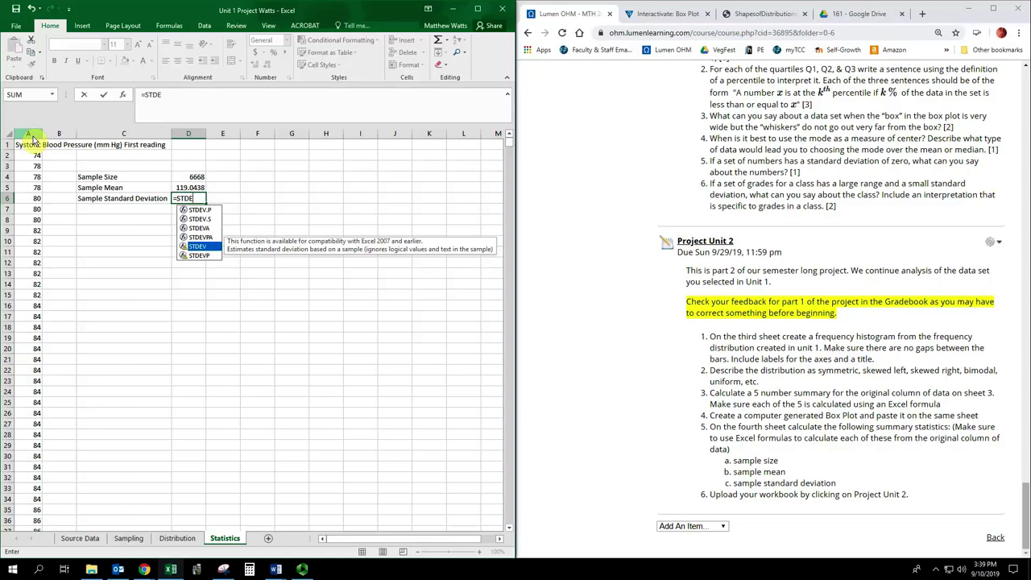
pyautogui.write('v')
pyautogui.press('BackSpace')
pyautogui.write('V(')
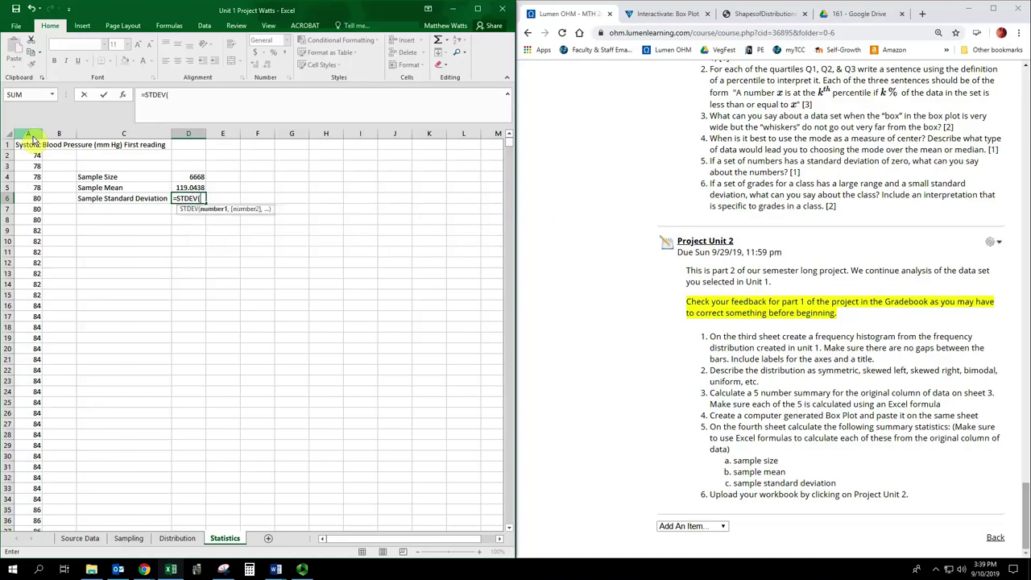
pyautogui.click(32, 136)
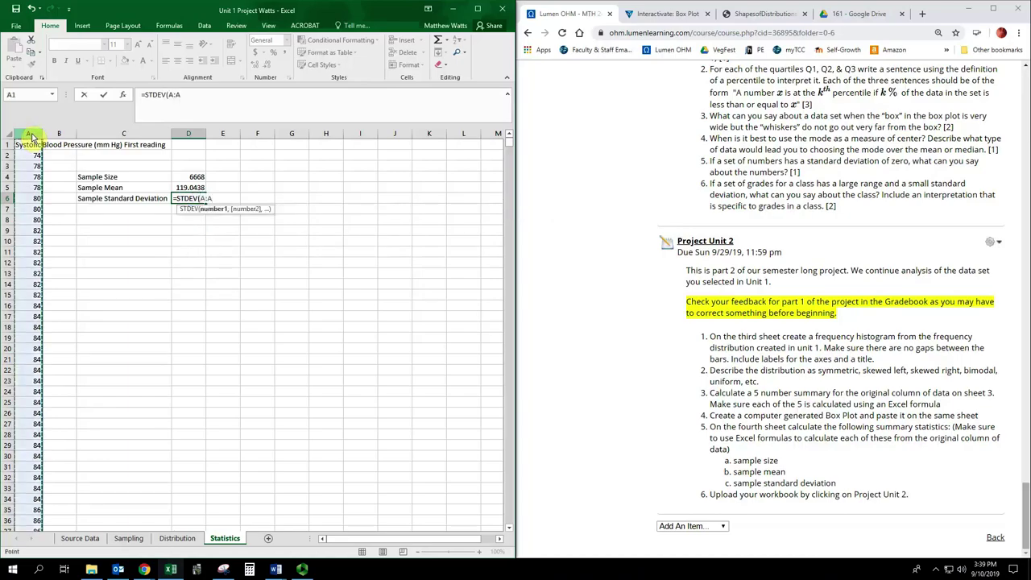
pyautogui.write(')')
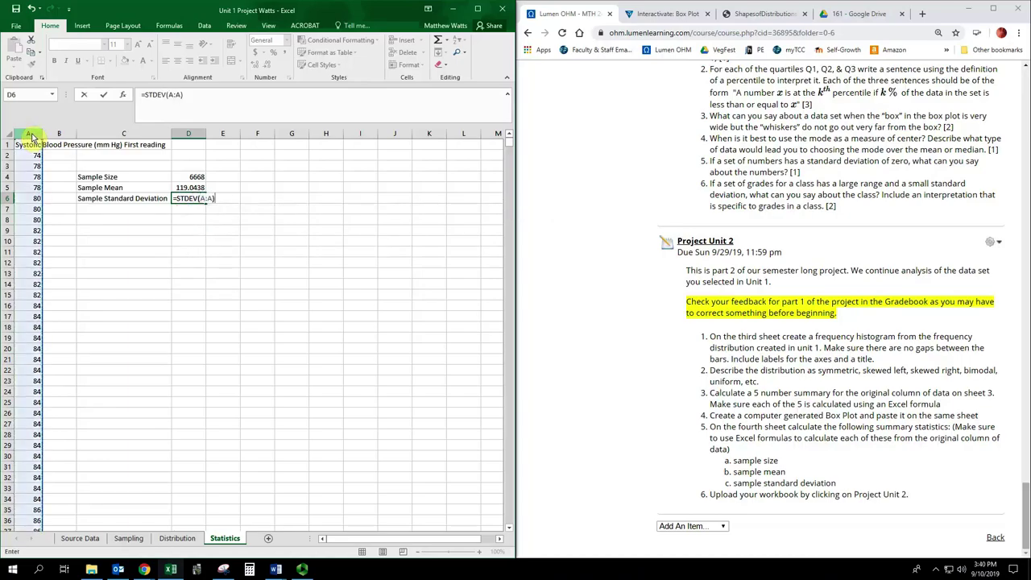
pyautogui.press('Return')
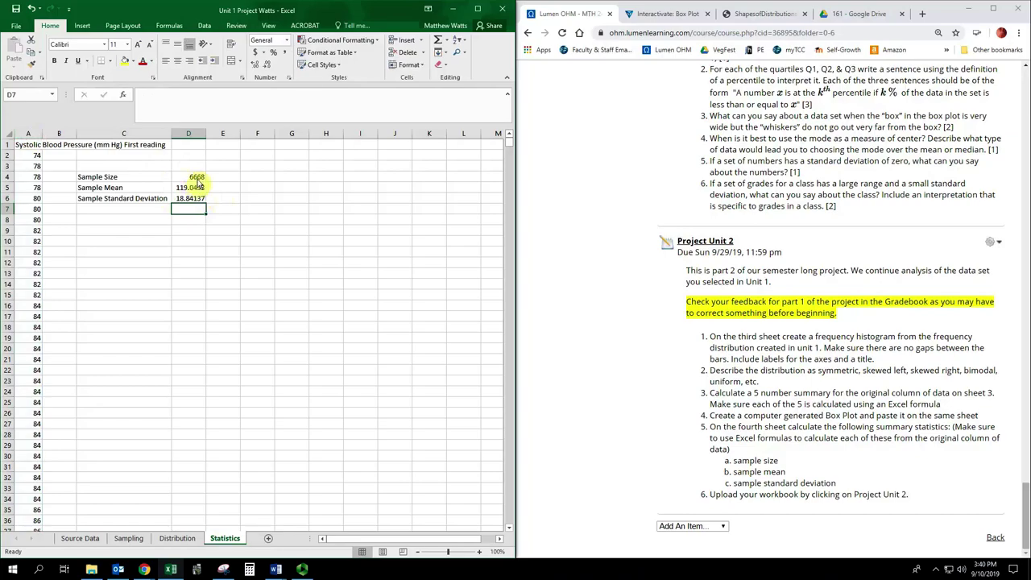
pyautogui.moveTo(197, 177); pyautogui.dragTo(191, 199)
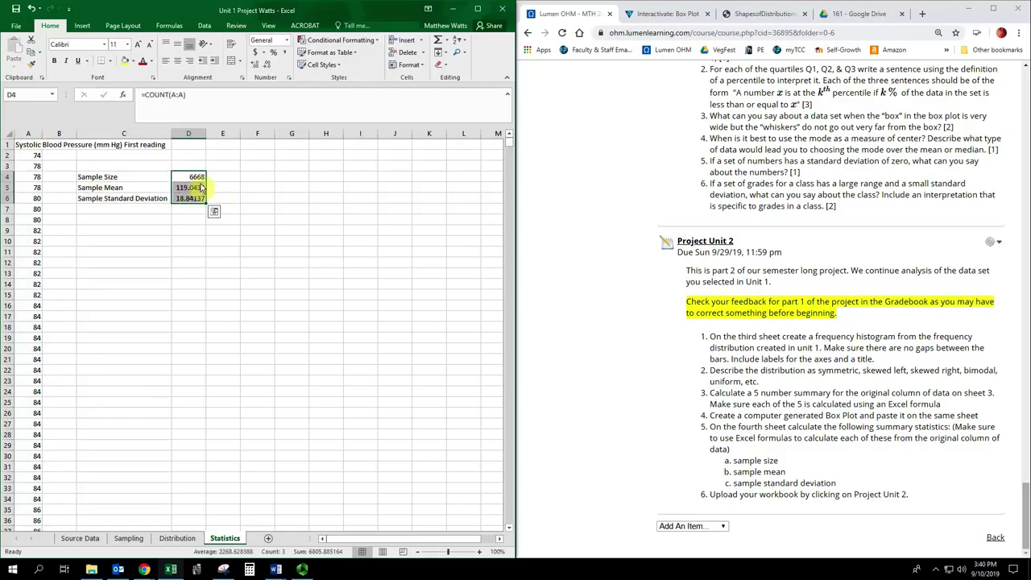
pyautogui.click(236, 319)
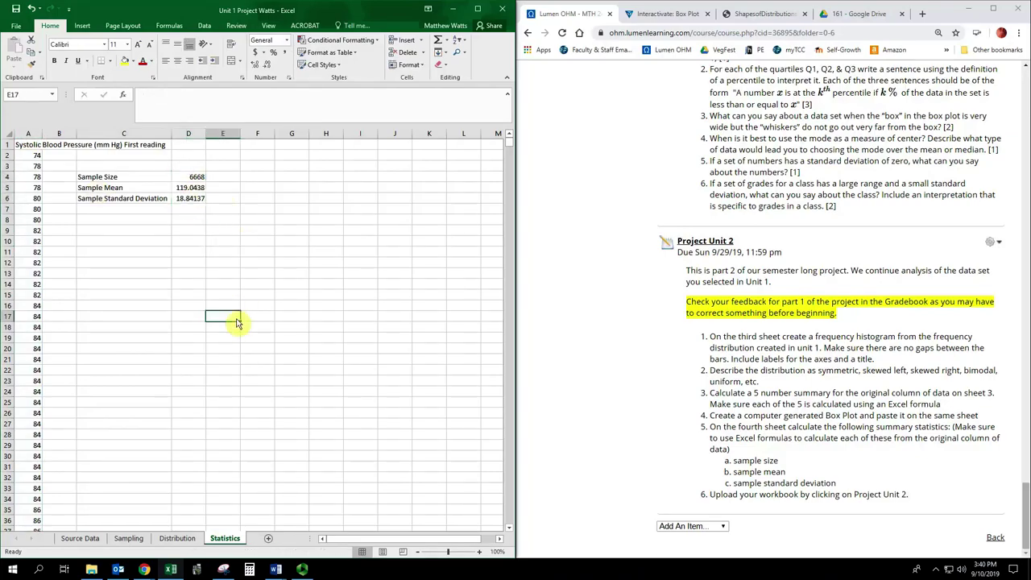